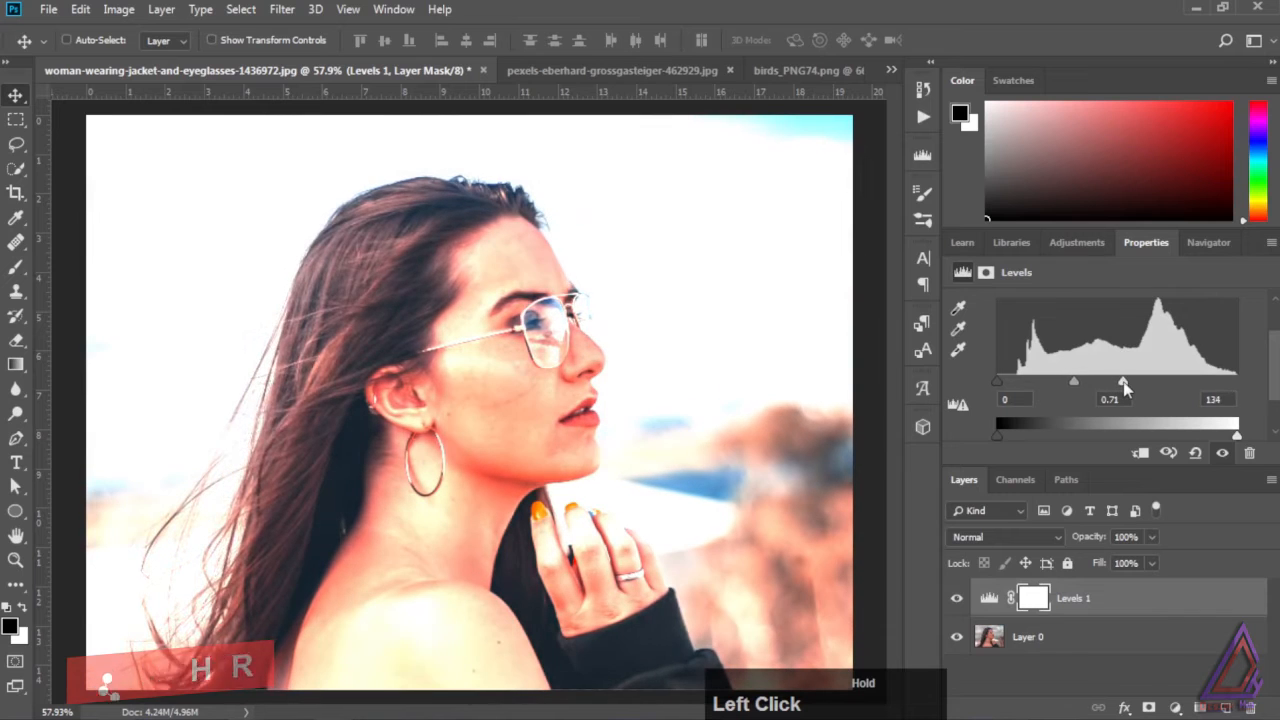
Set the Levels adjustment's input values to about 4, 1.13 and 144 to separate the woman from the bright background.
left_click_drag(1000, 380, 1133, 388)
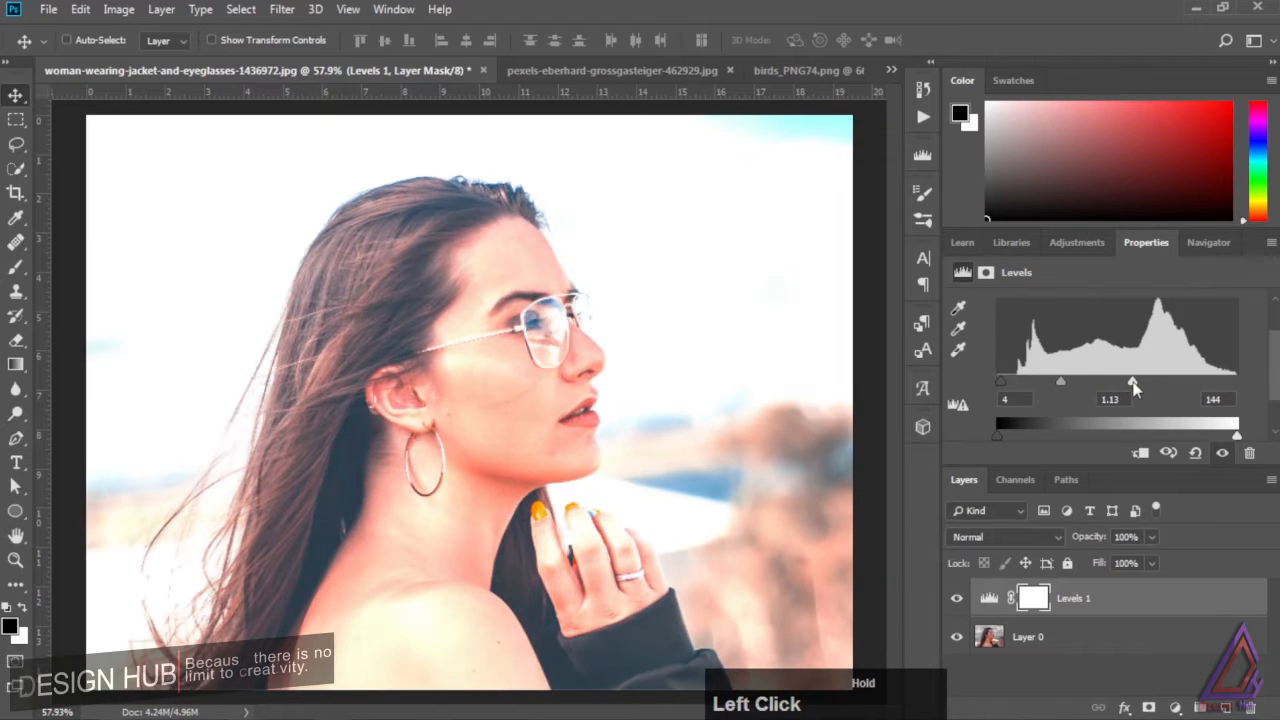
Quick-select the woman on Layer 0 and subtract the background beside her loose back hair from the selection.
left_click(996, 640)
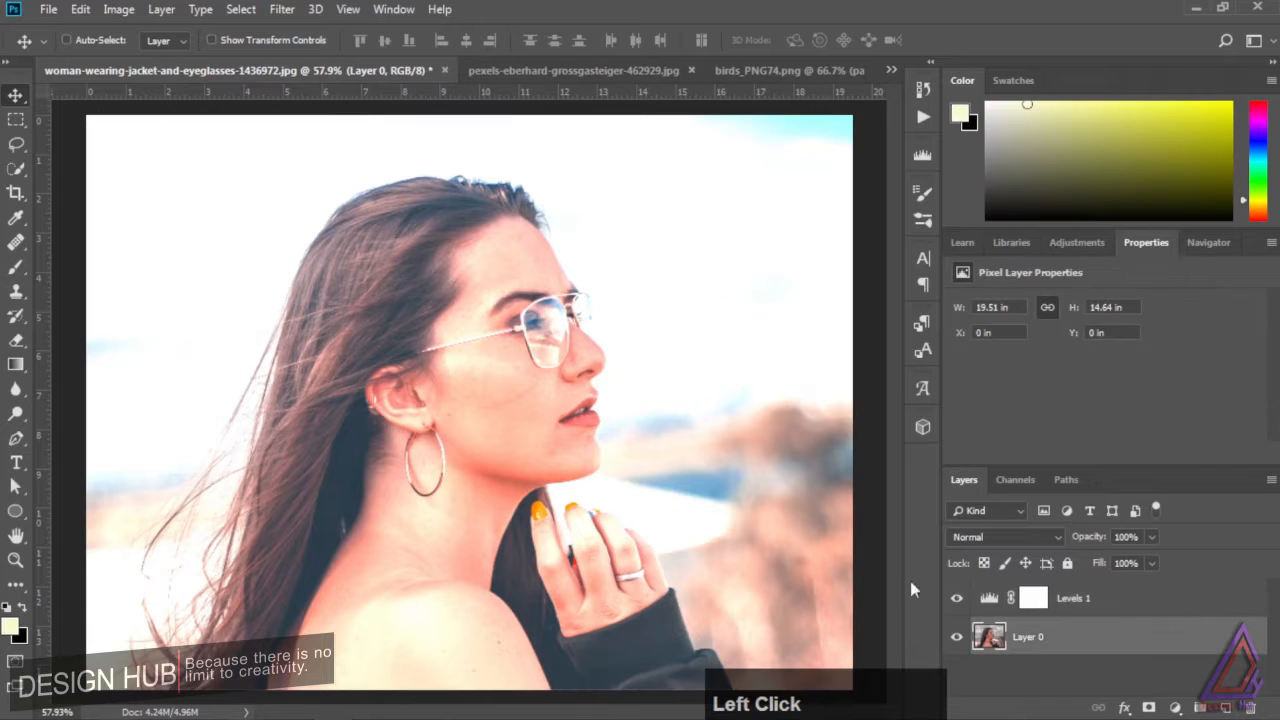
left_click(16, 168)
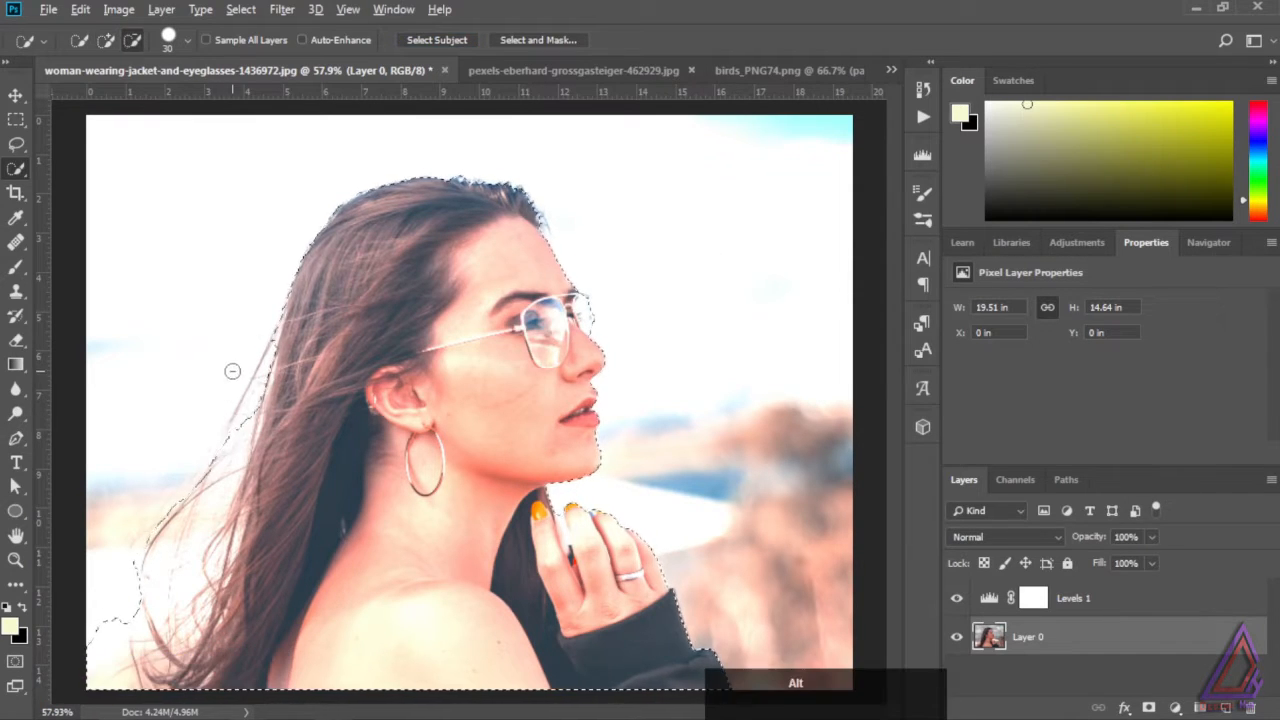
left_click(237, 430, "alt")
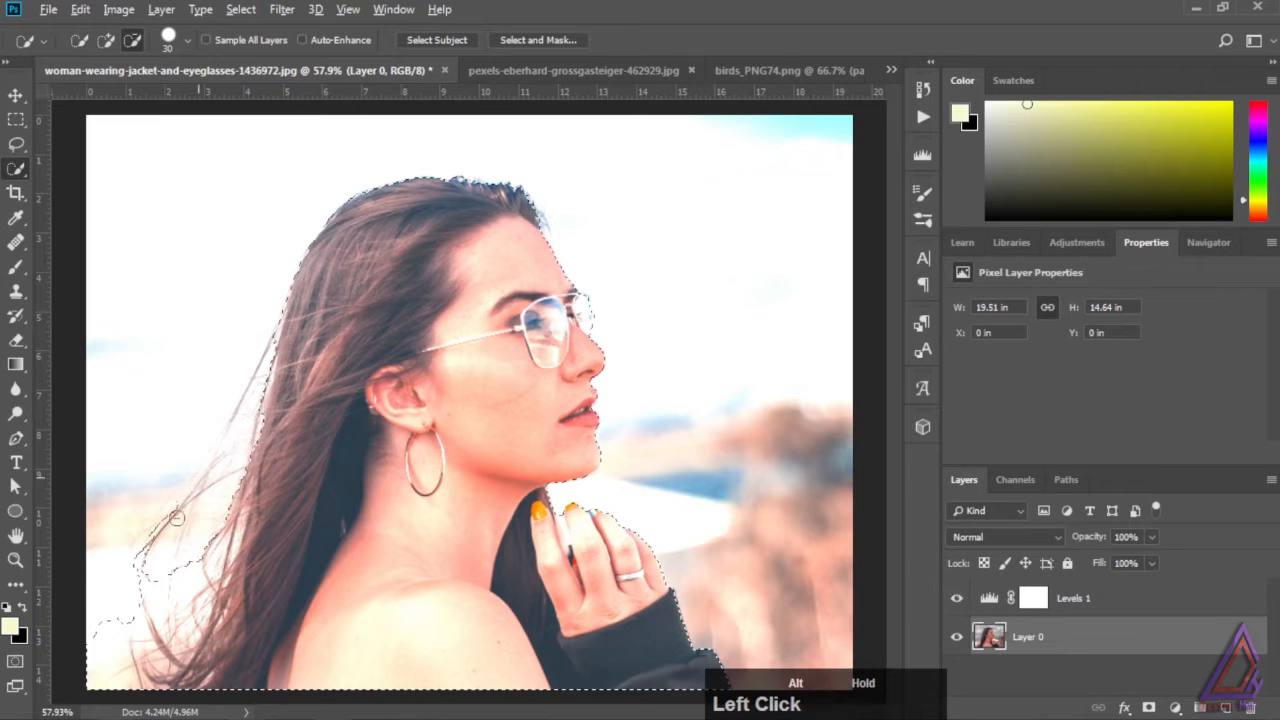
mouse_move(177, 518)
left_mouse_down()
mouse_move(156, 585)
mouse_move(168, 499)
mouse_move(147, 574)
mouse_move(149, 646)
mouse_move(164, 611)
left_mouse_up()
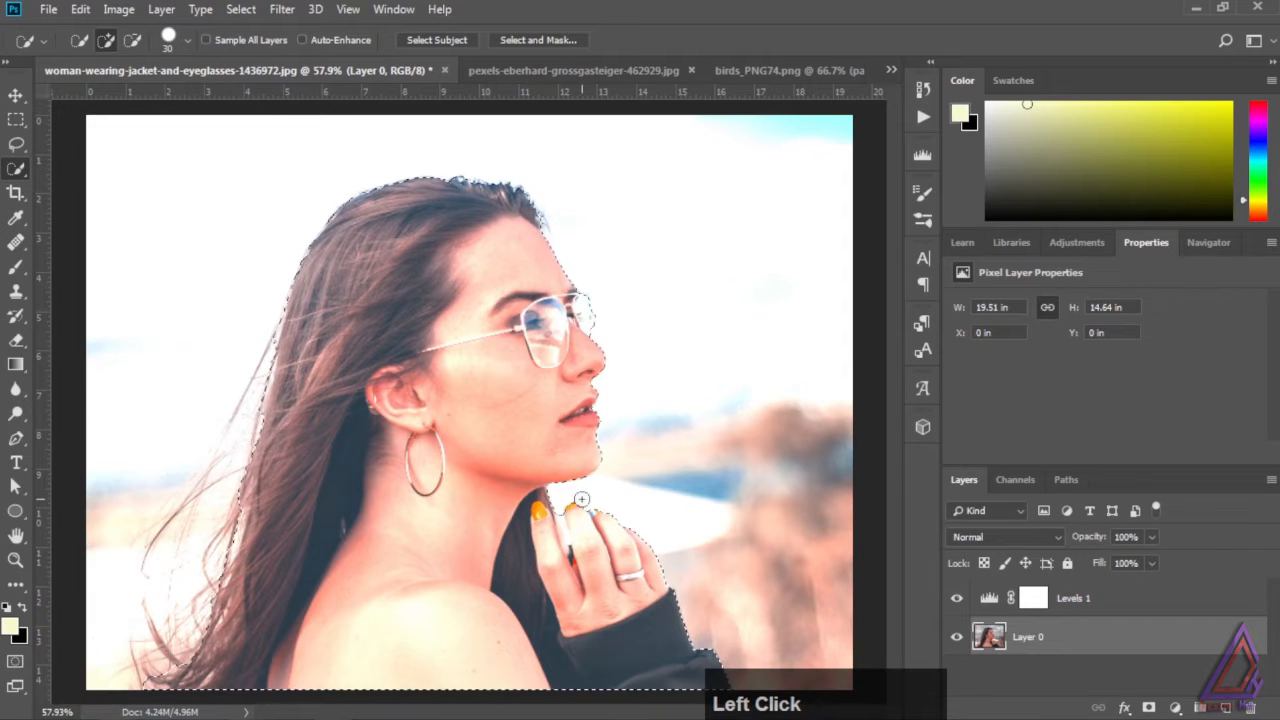
Subtract the gap between her neck, shoulder and sleeve and the gap between her fingers from the selection.
key("alt")
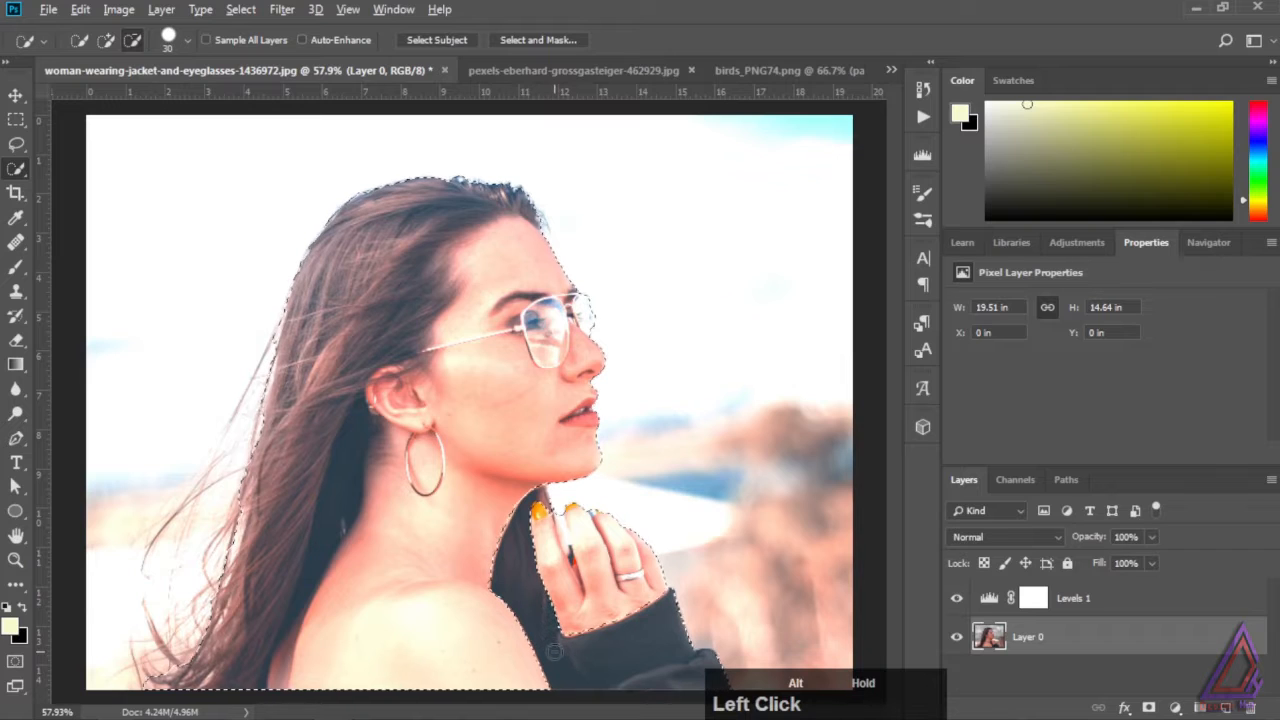
left_click_drag(575, 642, 562, 672)
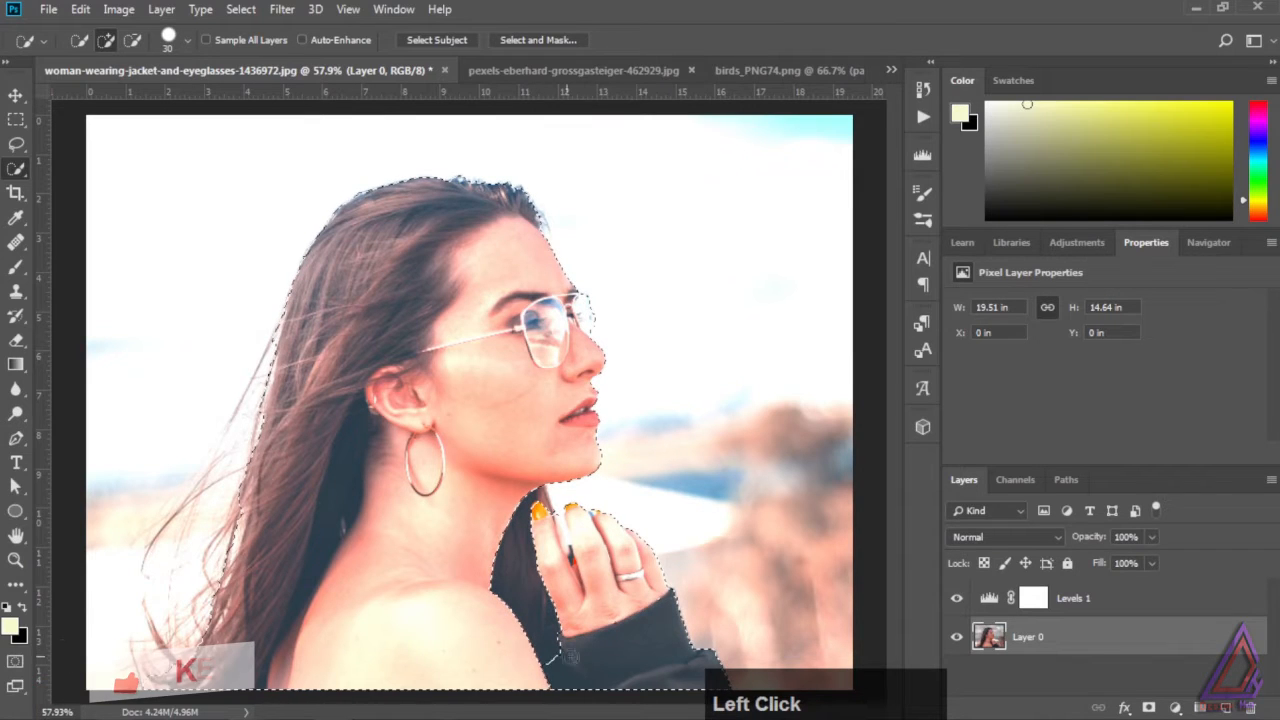
key("alt")
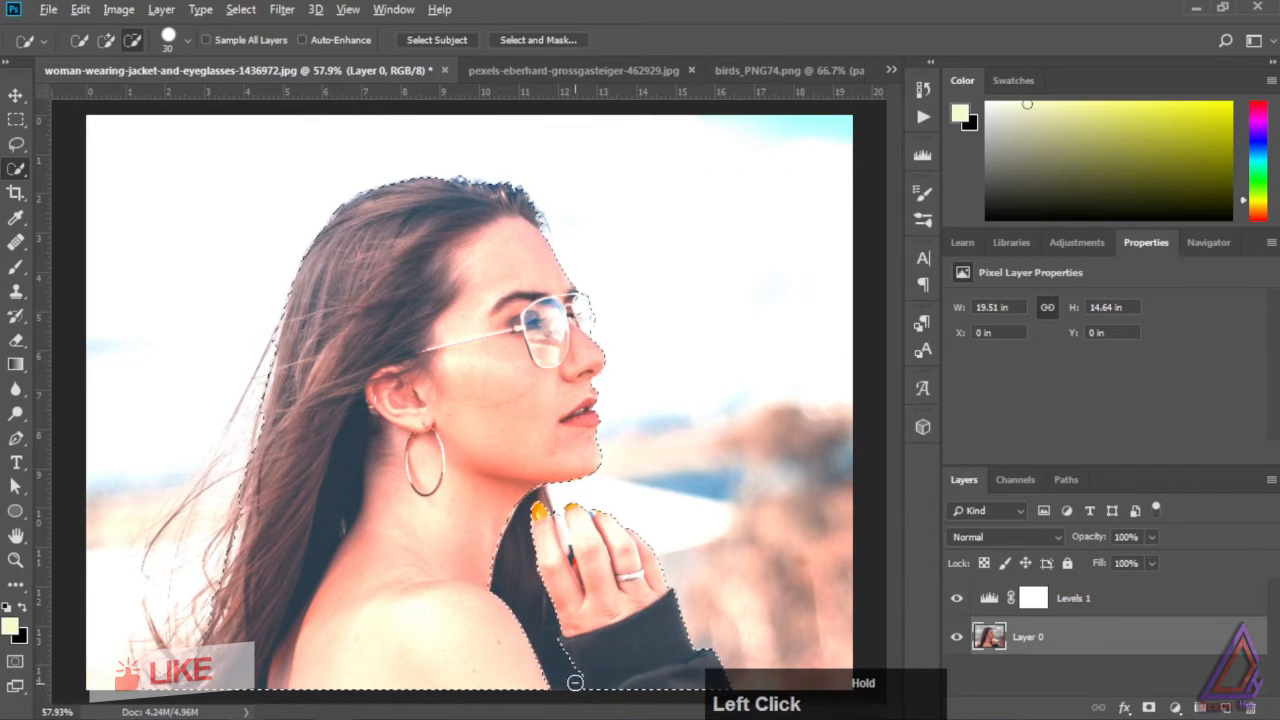
left_click(558, 523, "alt")
left_click_drag(568, 551, 575, 565)
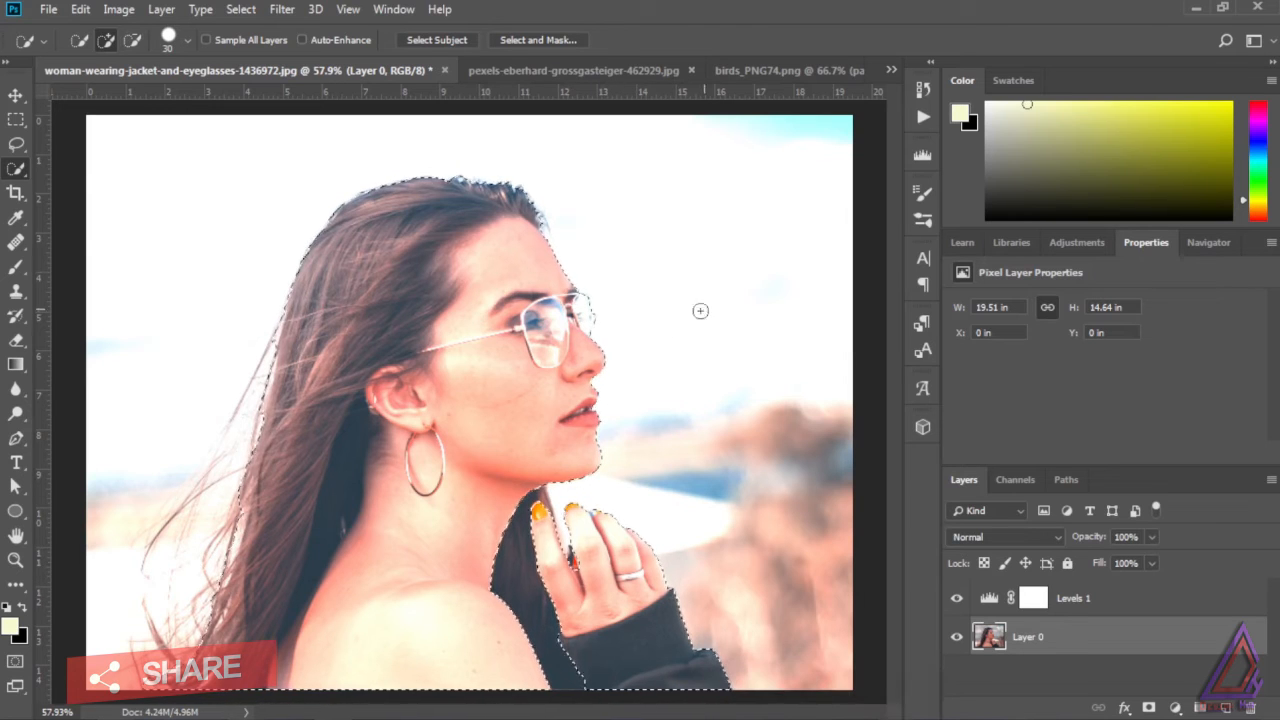
Mask Layer 0 with the selection and delete the Levels 1 adjustment layer.
left_click(1149, 706)
left_click_drag(1000, 598, 1249, 706)
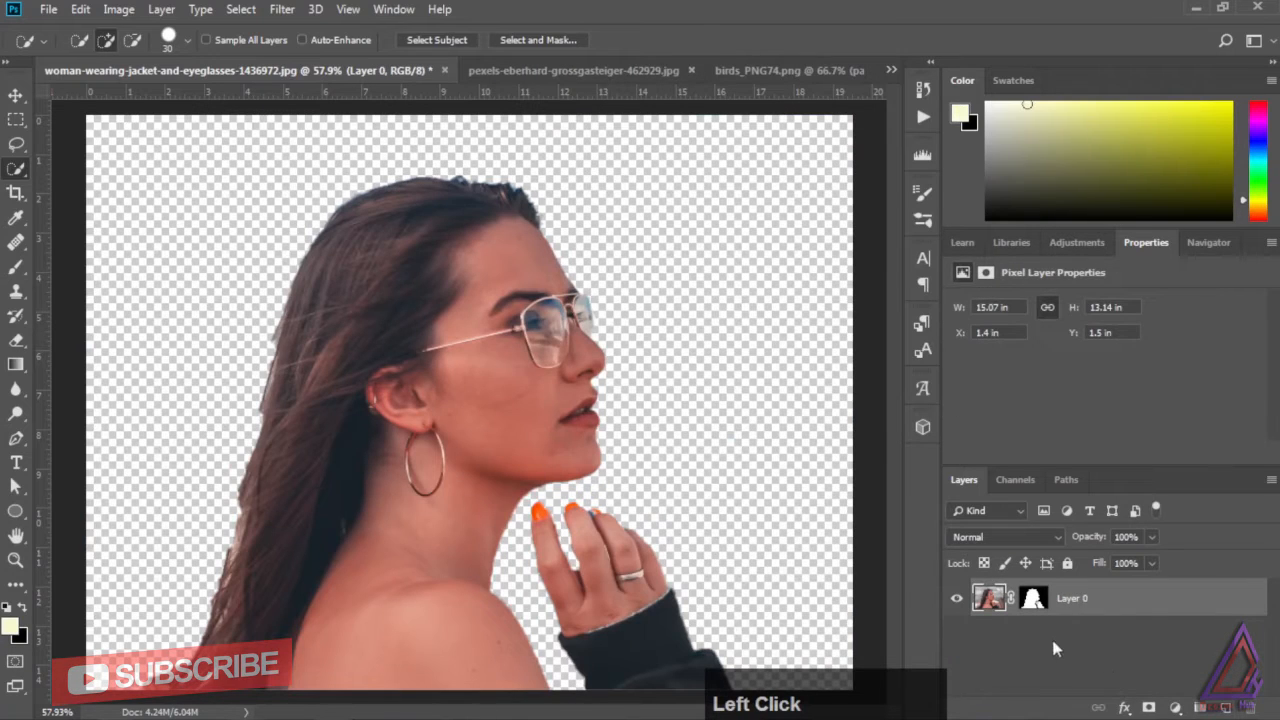
Open Layer 0's mask in Select and Mask and refine the hair edge from the forehead down to the back strands.
left_click(1031, 600)
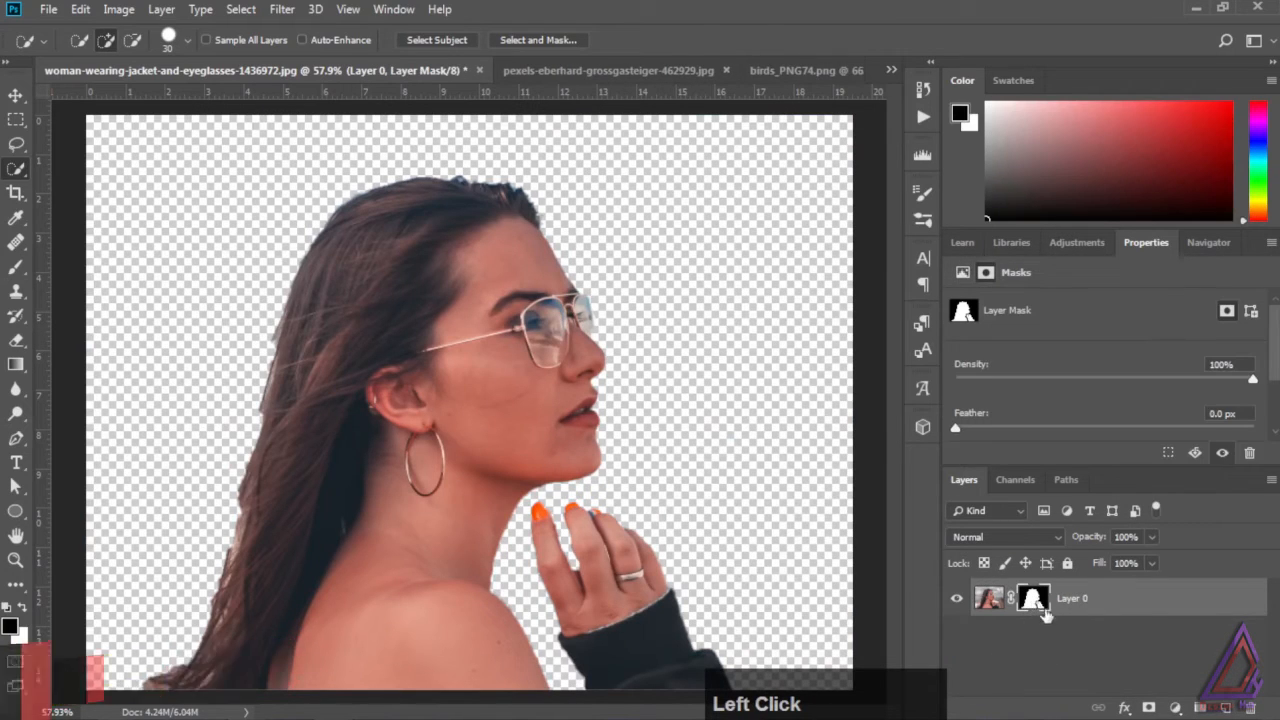
left_click_drag(1275, 358, 1275, 404)
left_click(1202, 376)
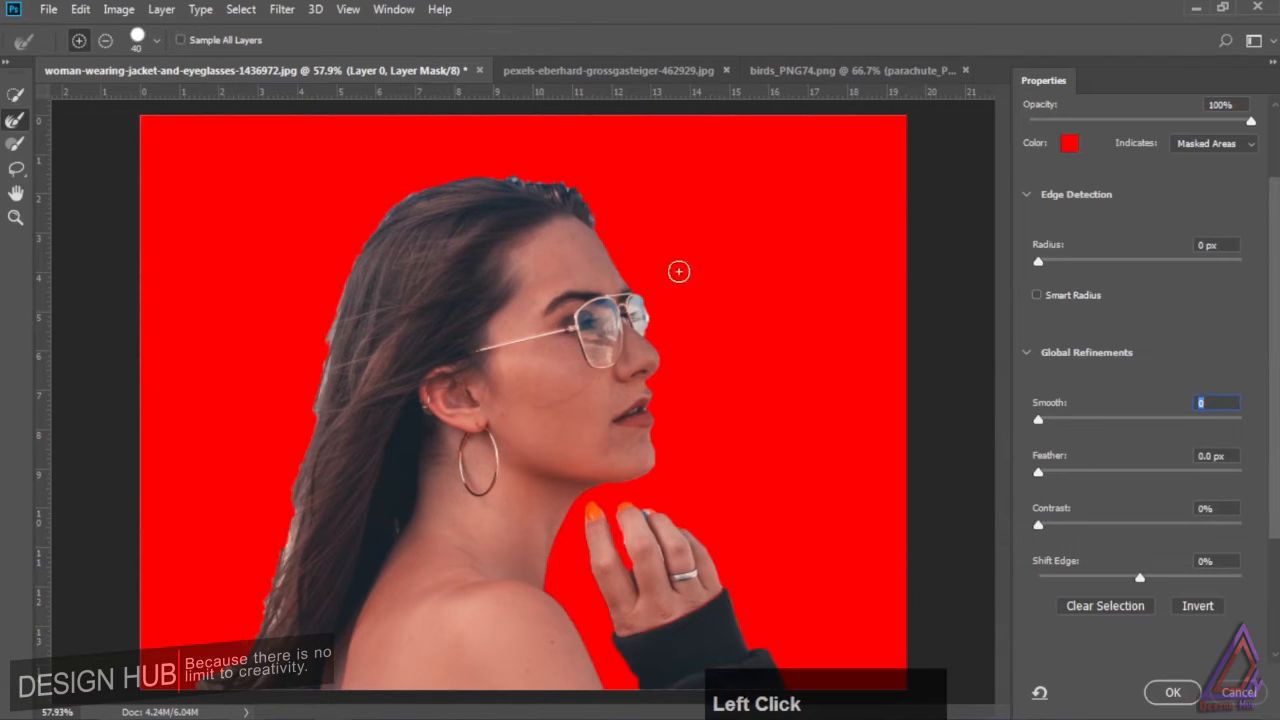
left_click(15, 120)
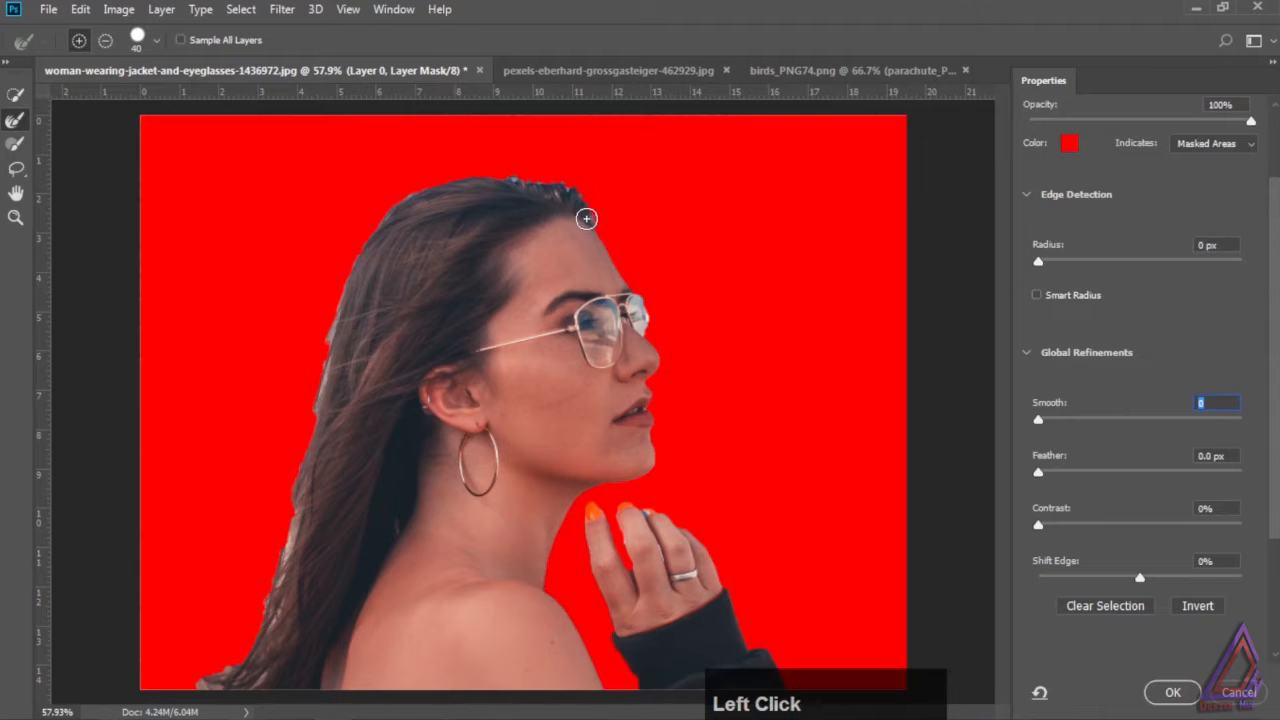
mouse_move(586, 218)
left_mouse_down()
mouse_move(543, 183)
mouse_move(509, 181)
left_mouse_up()
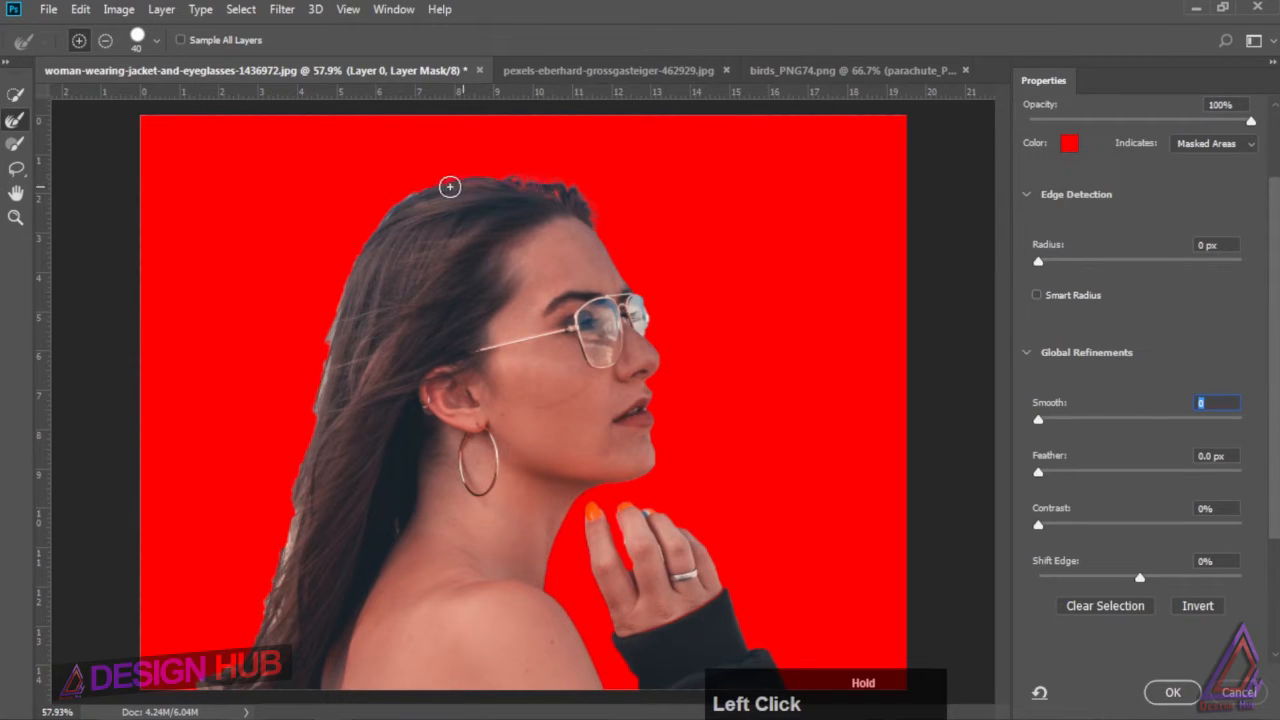
left_click_drag(346, 292, 326, 380)
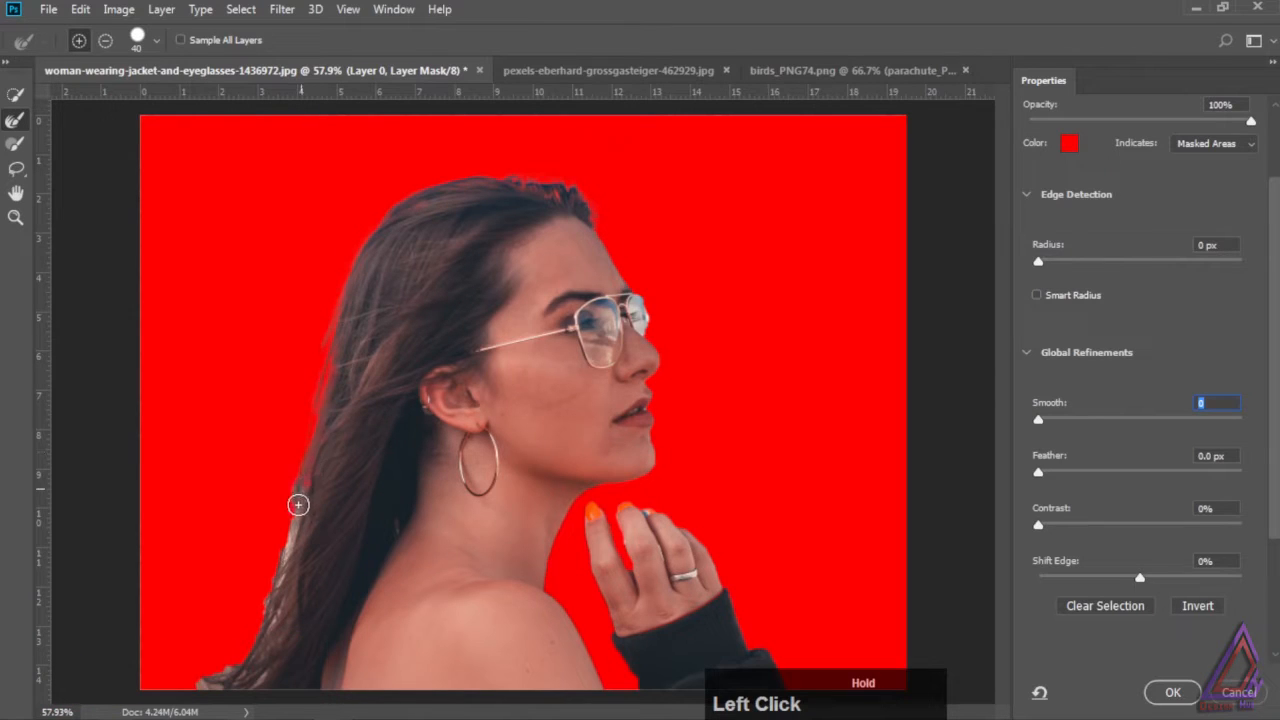
left_click_drag(254, 642, 213, 690)
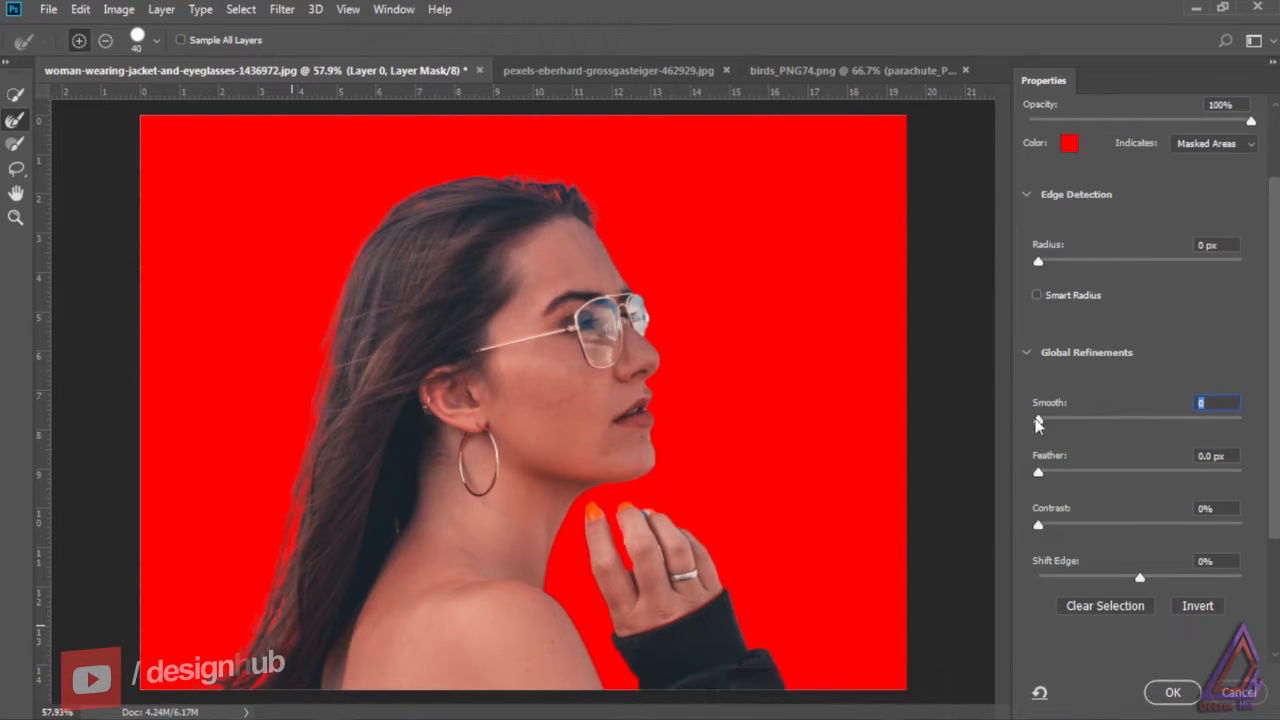
Set the mask's Smooth to 10 and Contrast to 10%, and apply the refinement.
left_click_drag(1038, 424, 1052, 425)
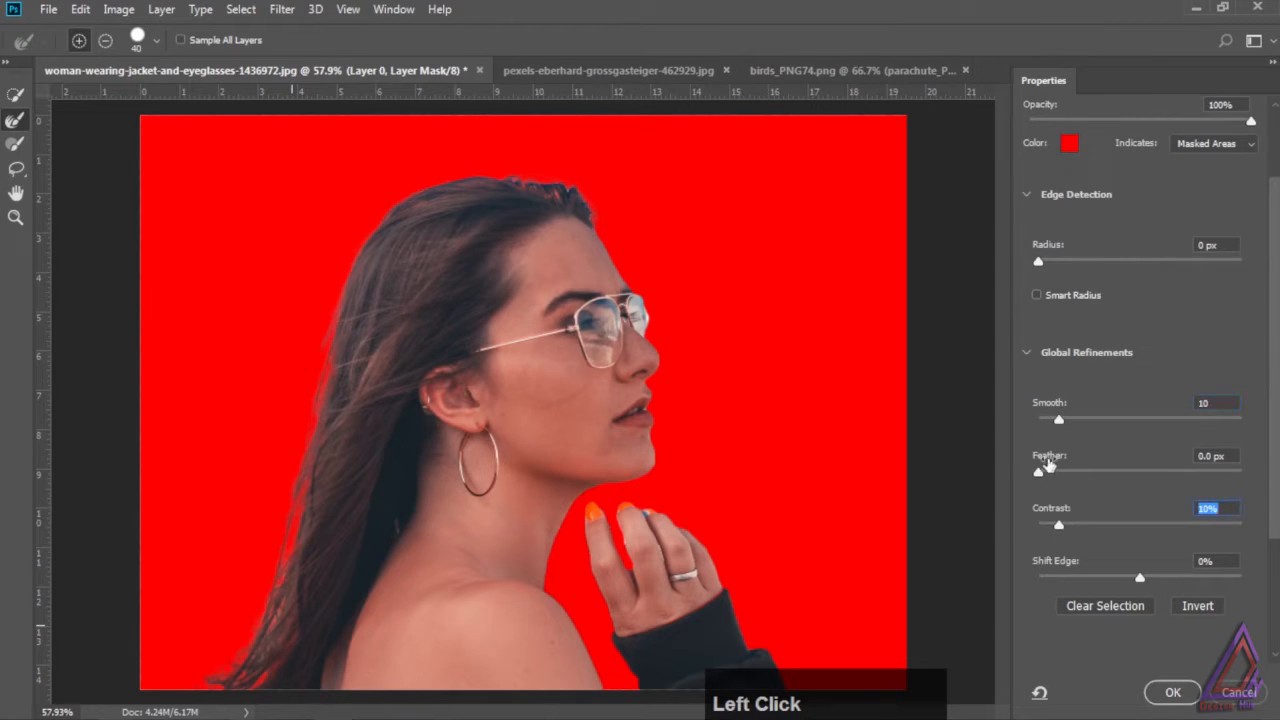
left_click(1160, 692)
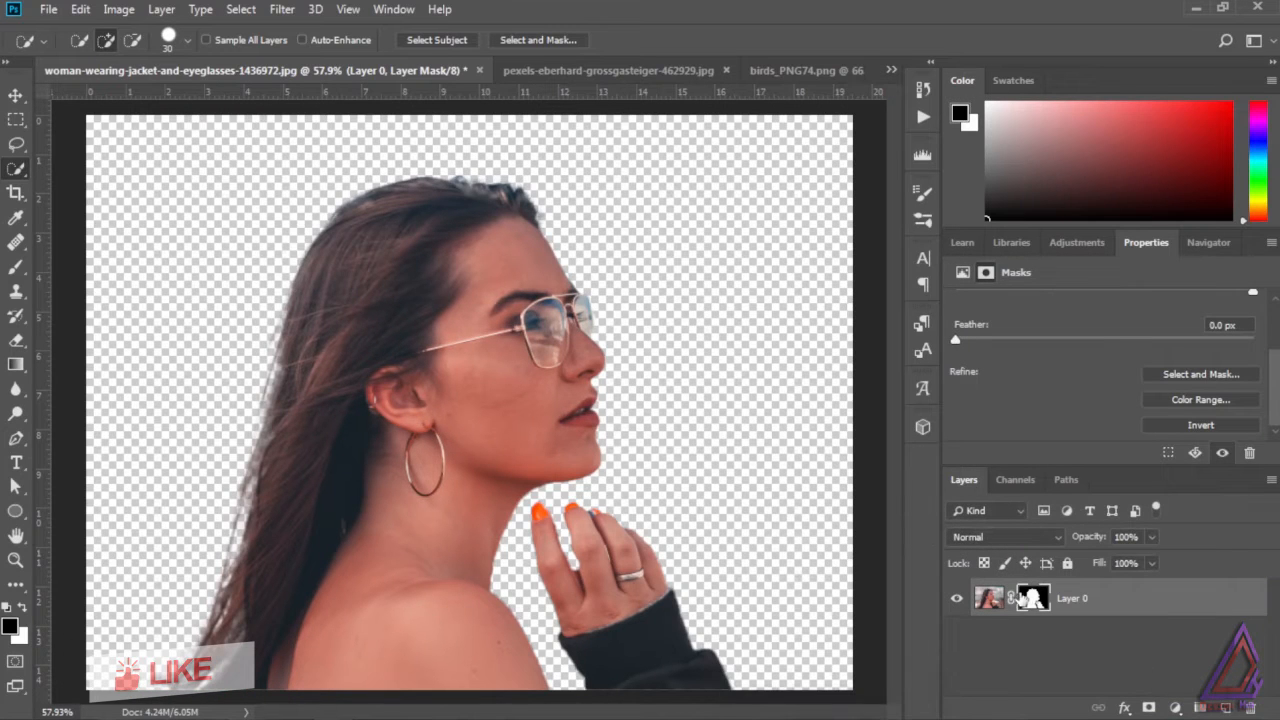
Add a solid colour fill layer in white (ffffff) and place it beneath Layer 0.
left_click(1175, 708)
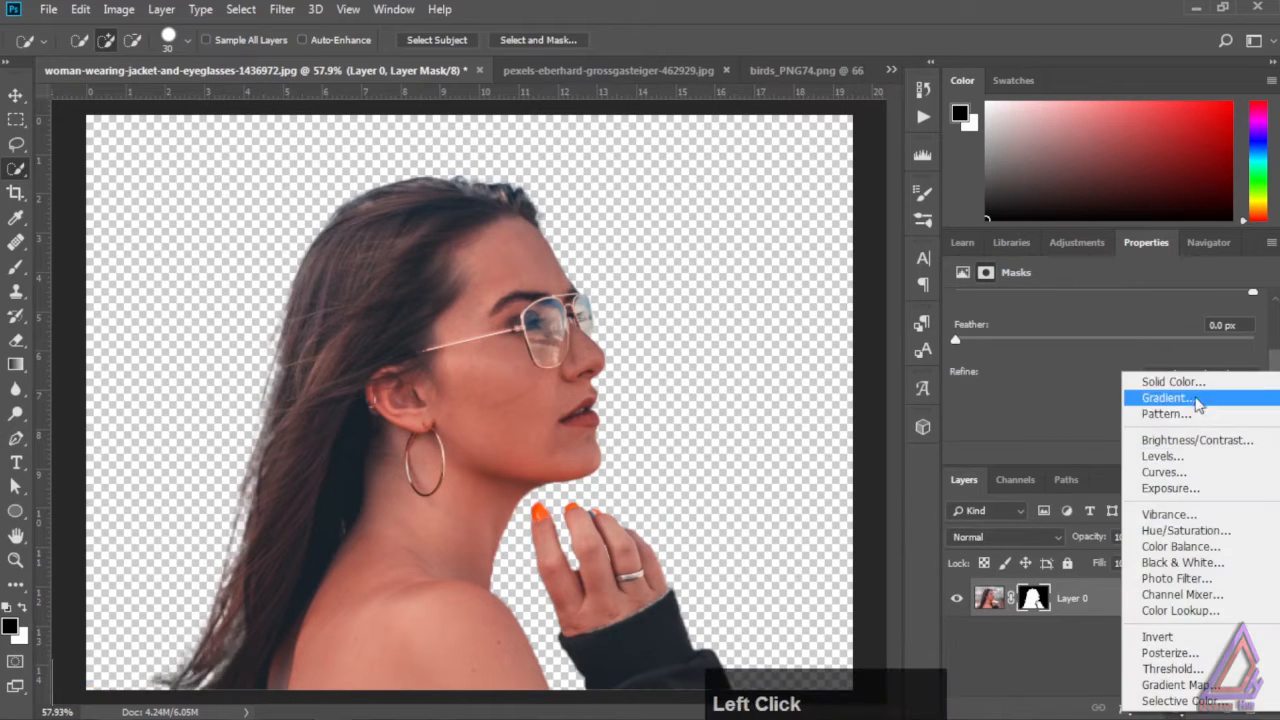
left_click(1173, 381)
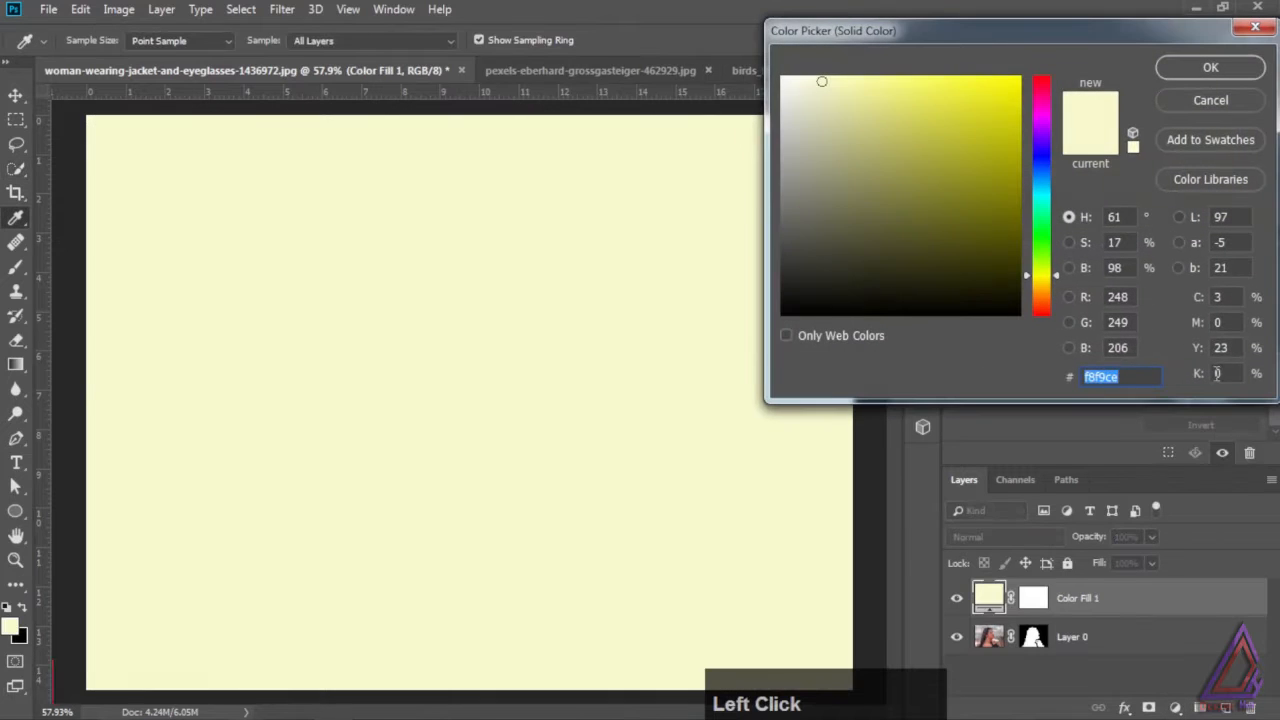
type("ffffff")
left_click(1210, 67)
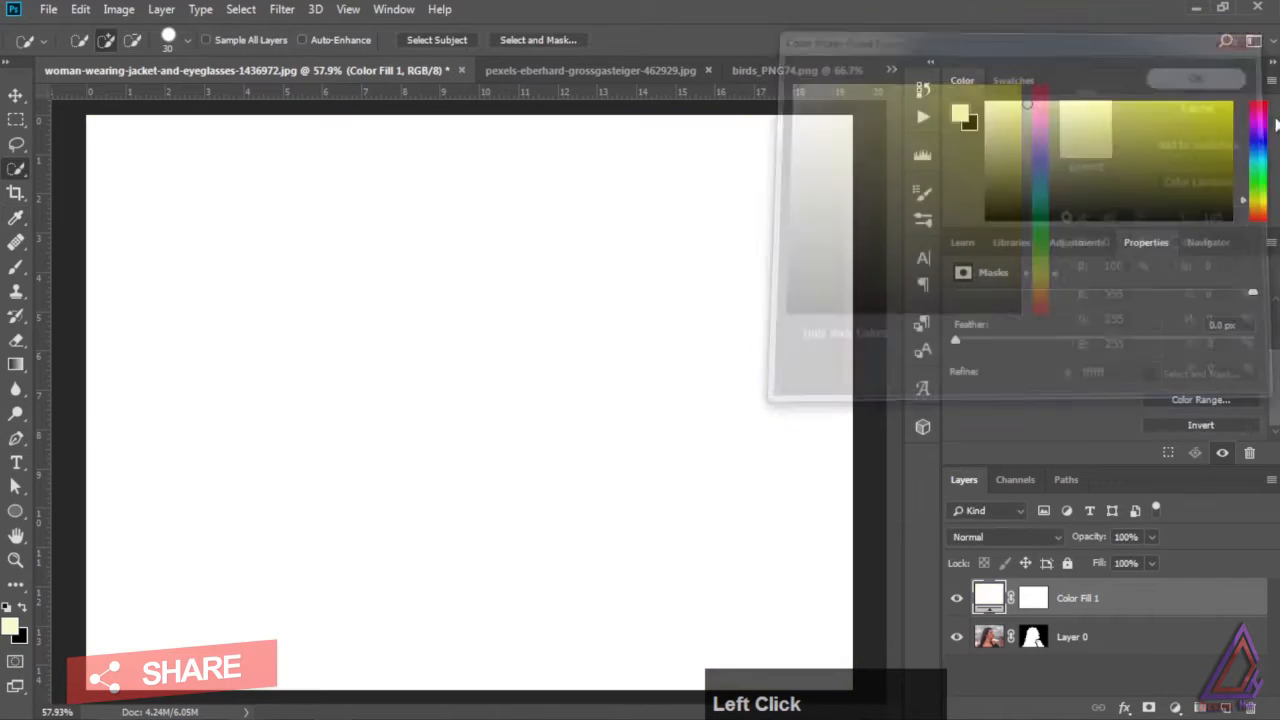
left_click_drag(1132, 600, 1134, 661)
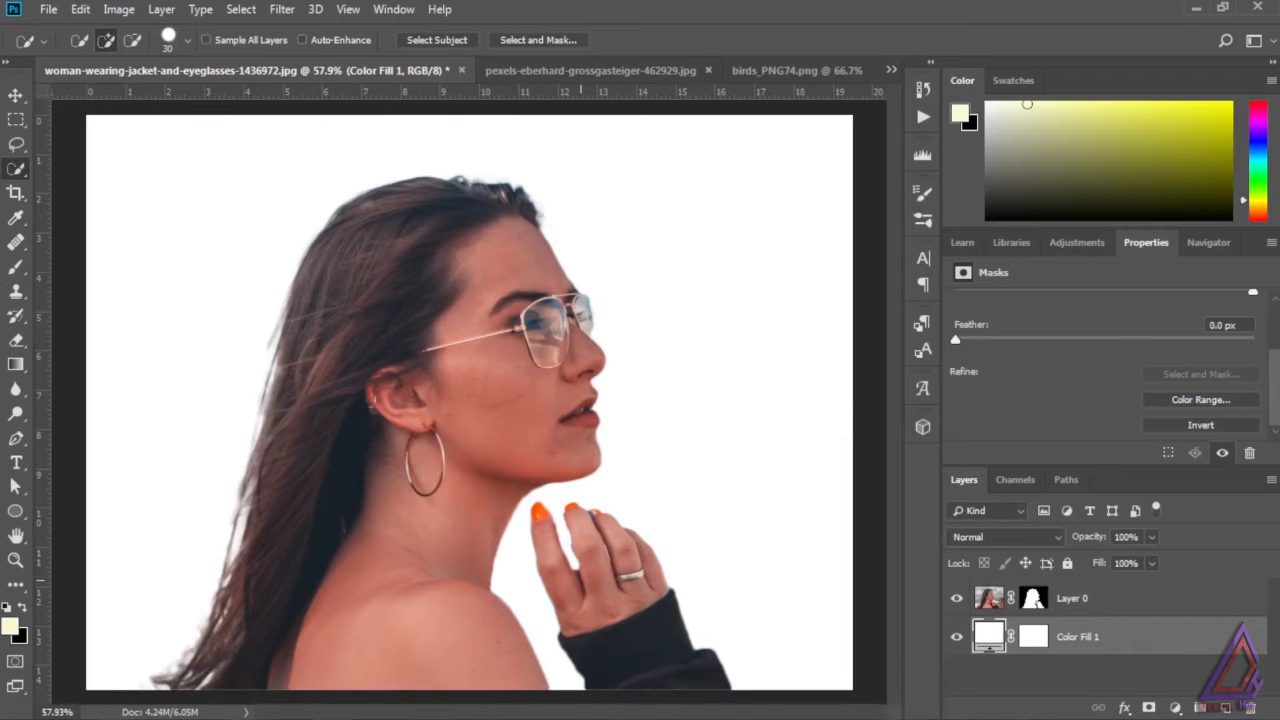
Bring the forest photo into the portrait document as a new layer at the top of the layer stack.
left_click(586, 69)
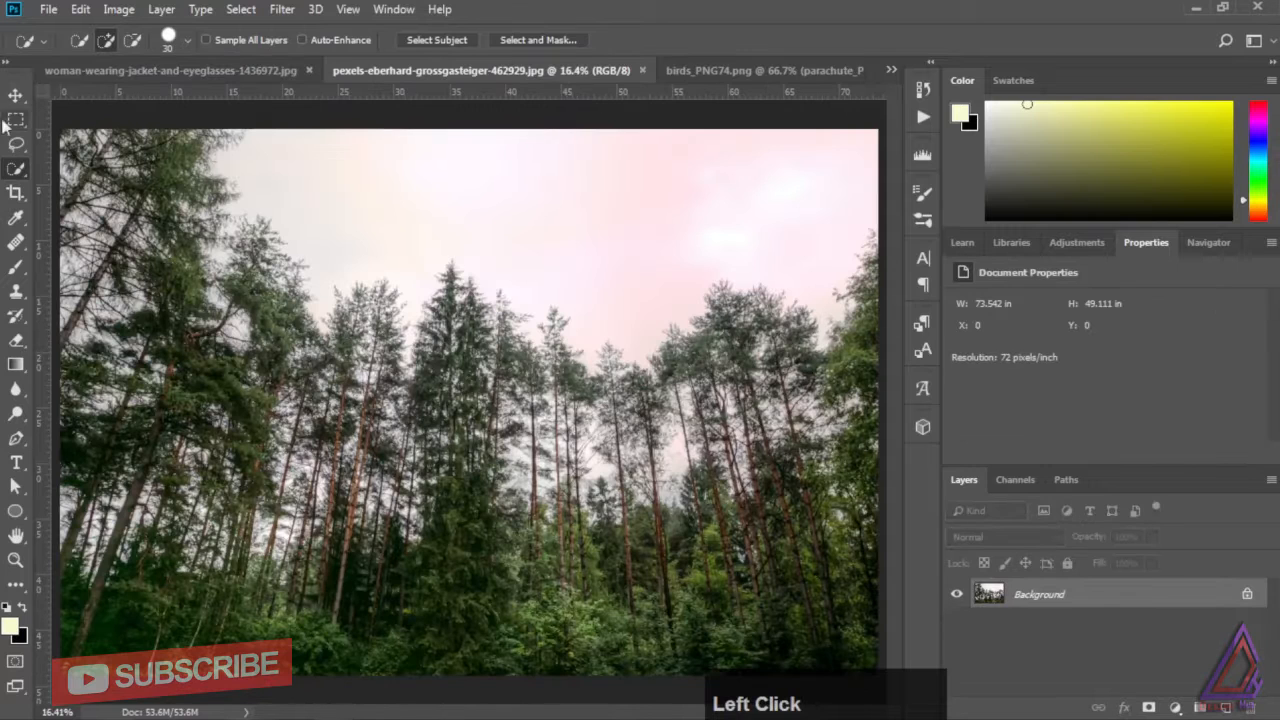
left_click(16, 103)
left_click_drag(395, 345, 360, 345)
left_click_drag(1030, 640, 1109, 598)
Free-transform the forest layer with linked proportions and scale it down to 20%.
key("ctrl+t")
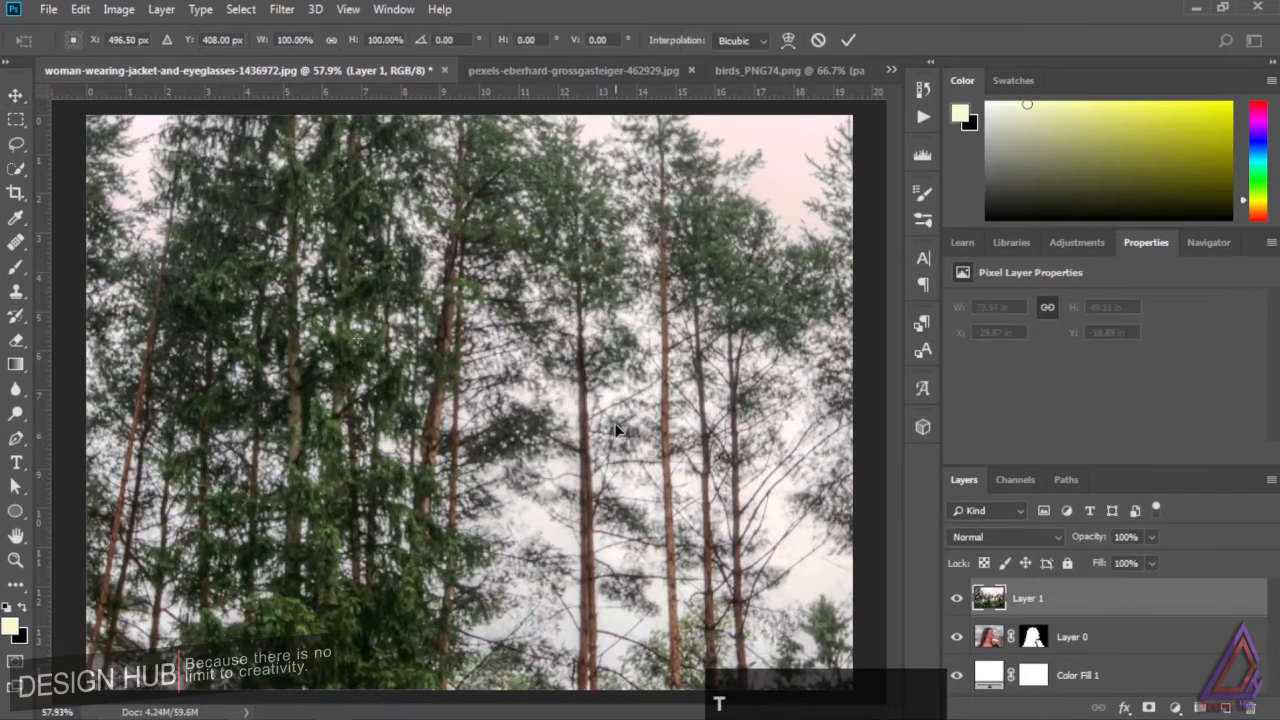
left_click(331, 40)
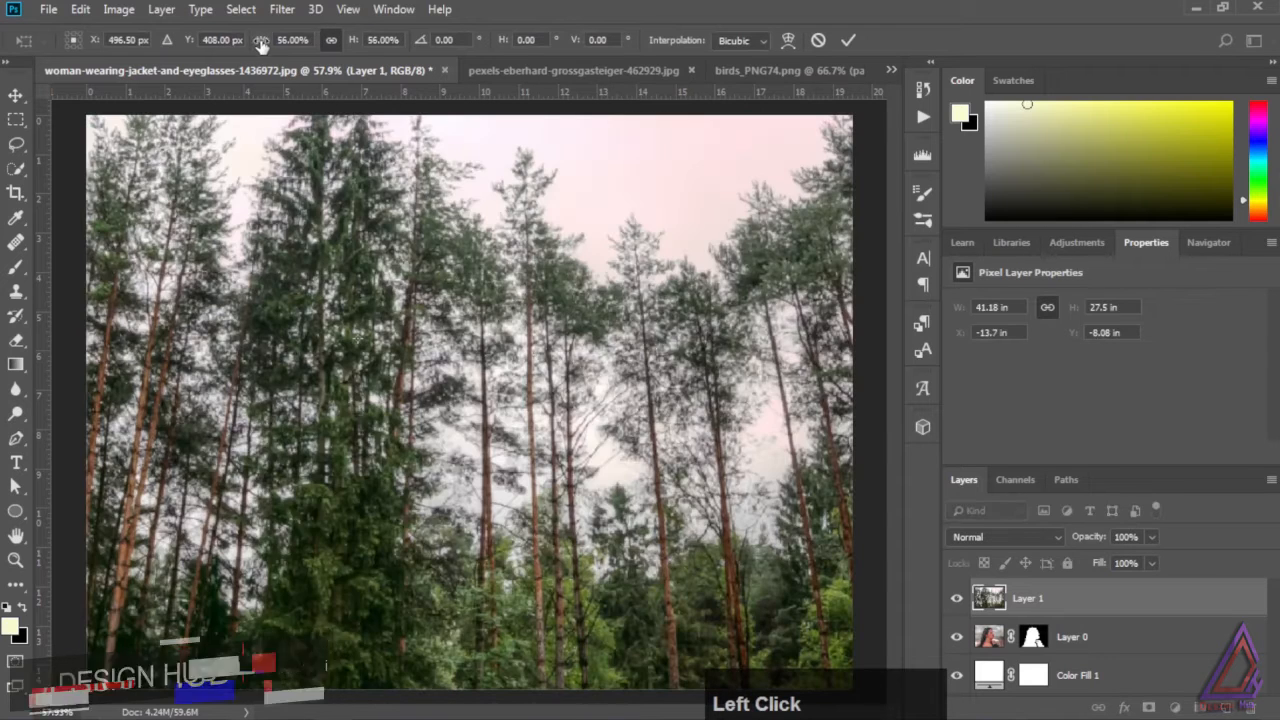
type("12")
key("Return")
left_click_drag(259, 47, 278, 56)
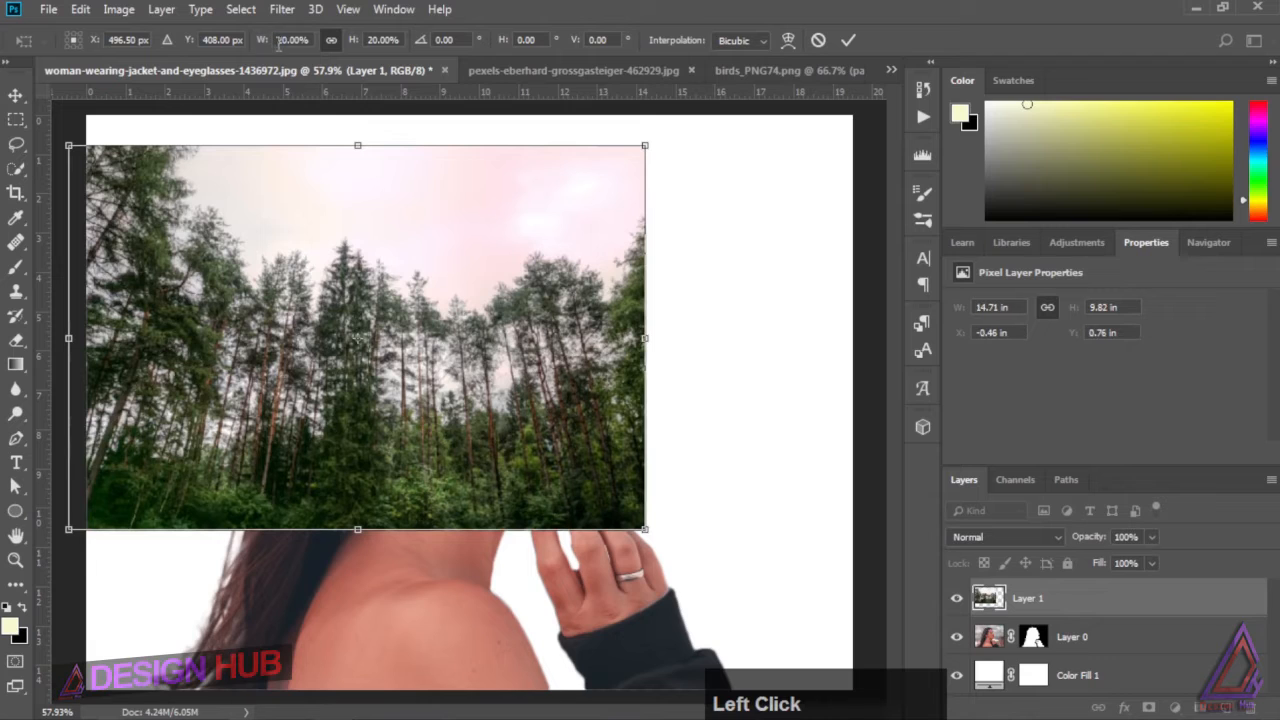
Lower the forest layer's opacity to 55% and rotate it to about -58.5°.
left_click_drag(678, 147, 525, 28)
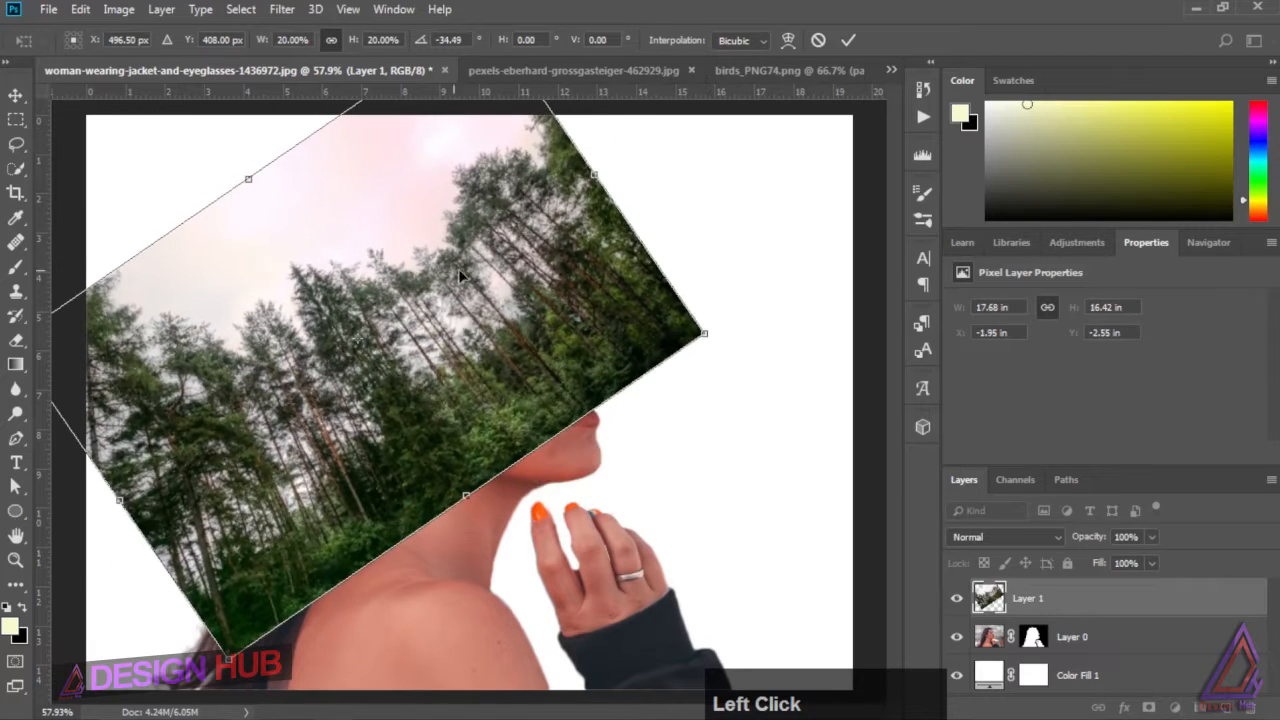
left_click_drag(1093, 540, 1053, 537)
left_click_drag(720, 340, 720, 180)
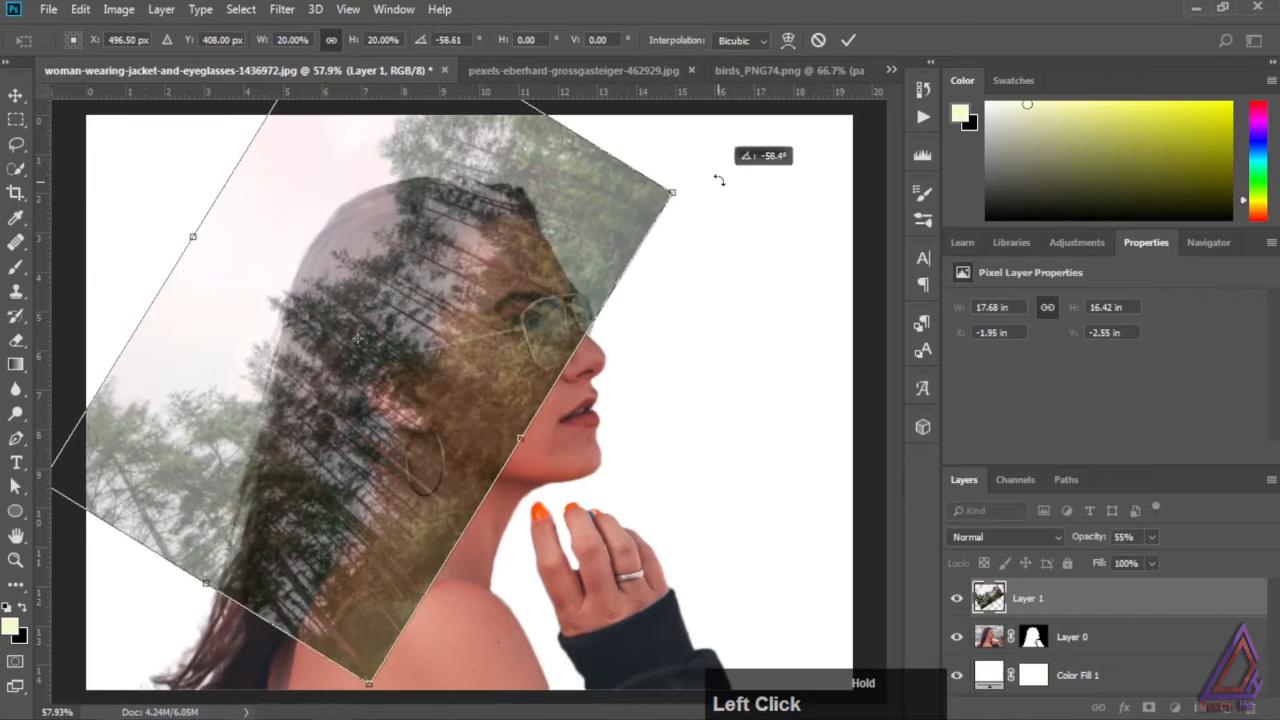
Move the forest photo over the woman's head and shoulder and scale it up to about 21.4%.
left_click_drag(404, 321, 365, 423)
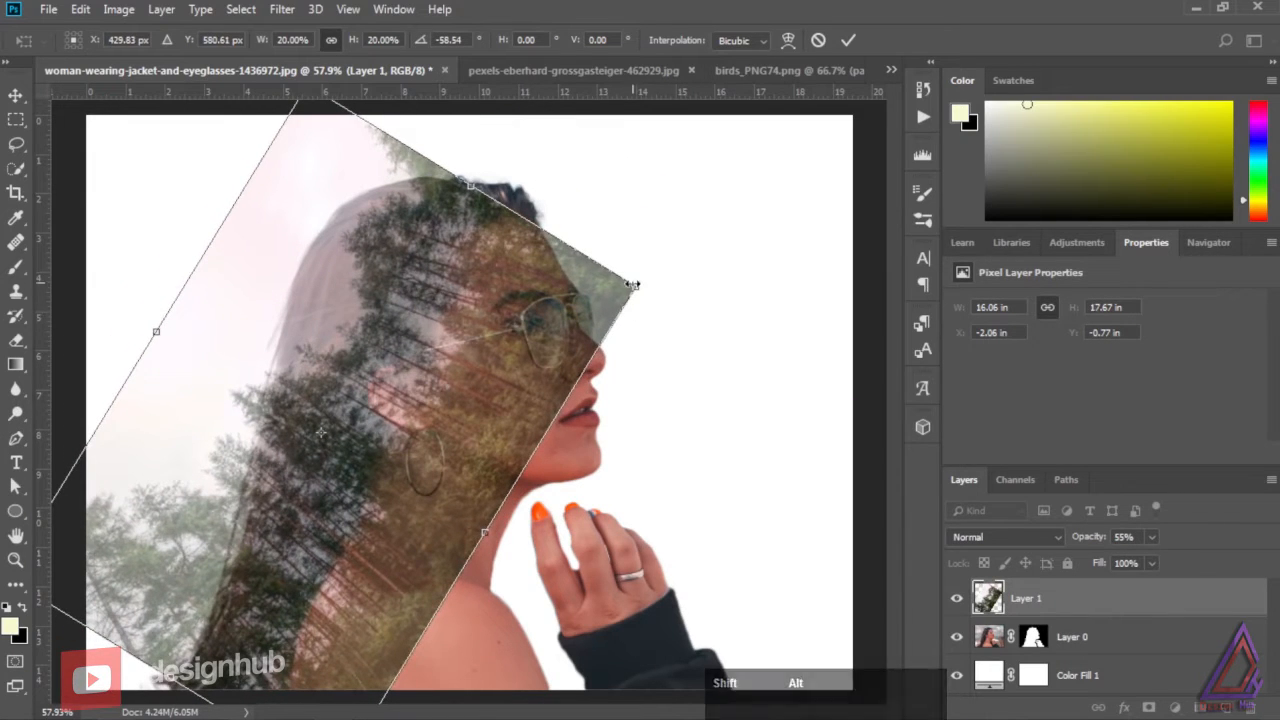
left_click_drag(634, 289, 652, 270)
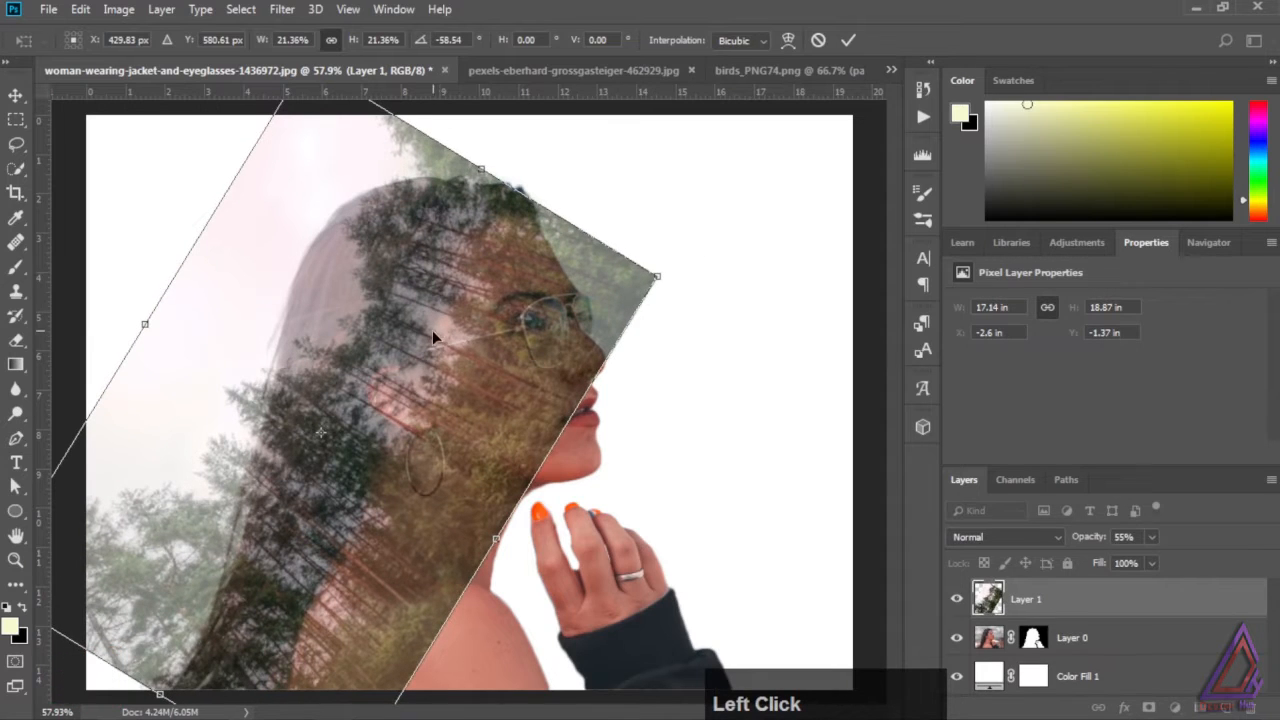
left_click_drag(436, 327, 447, 347)
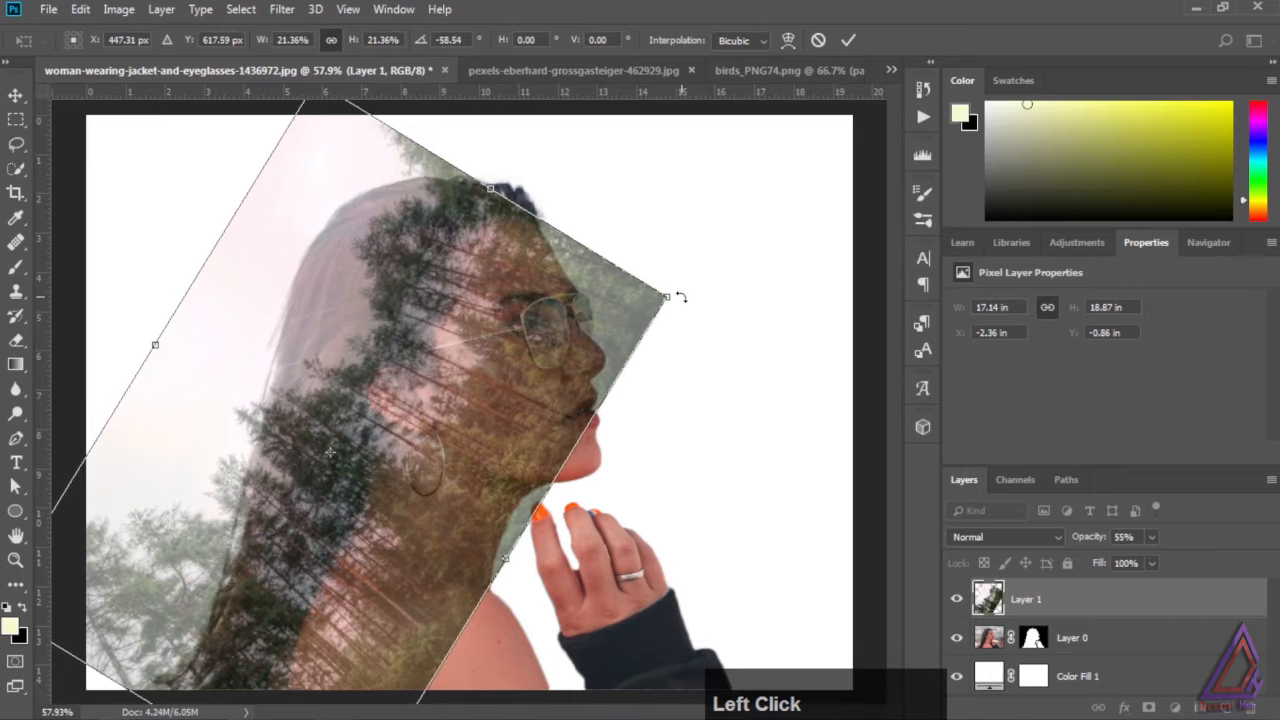
Rotate the forest photo to about -67°, shift it over the face and neck, and apply the transform.
left_click_drag(677, 294, 687, 238)
left_click_drag(430, 342, 442, 360)
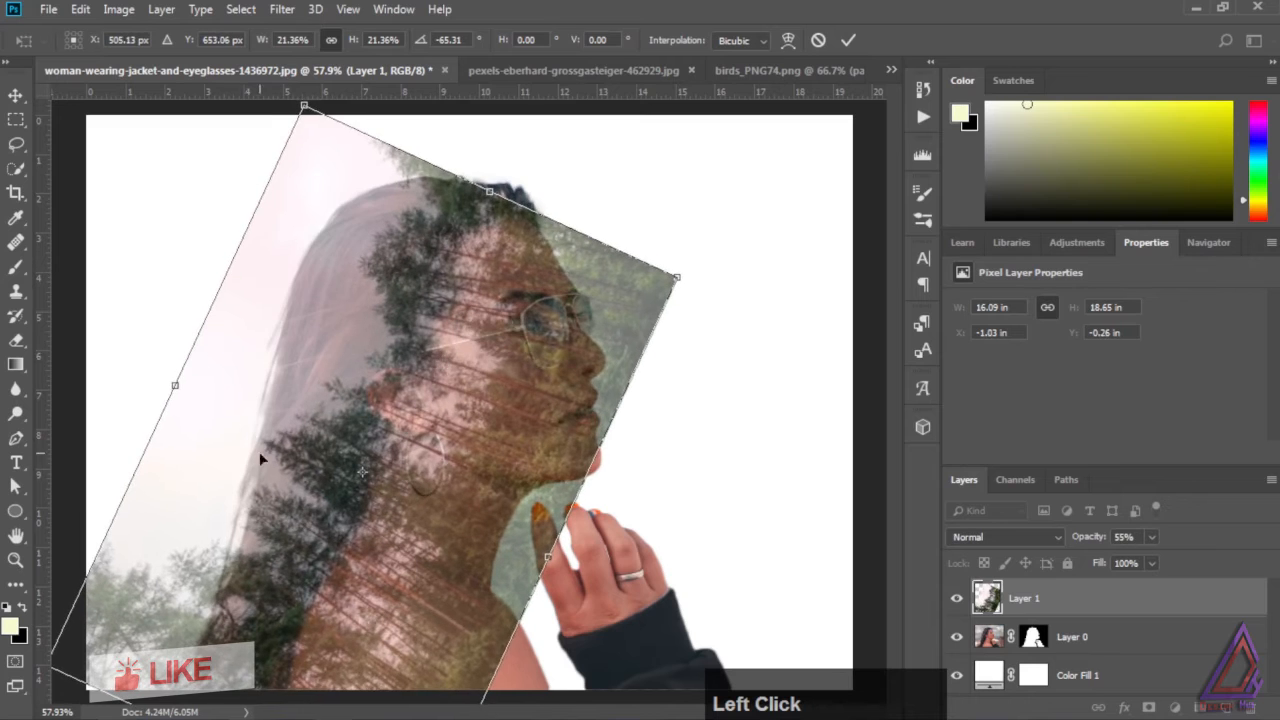
left_click_drag(694, 277, 694, 271)
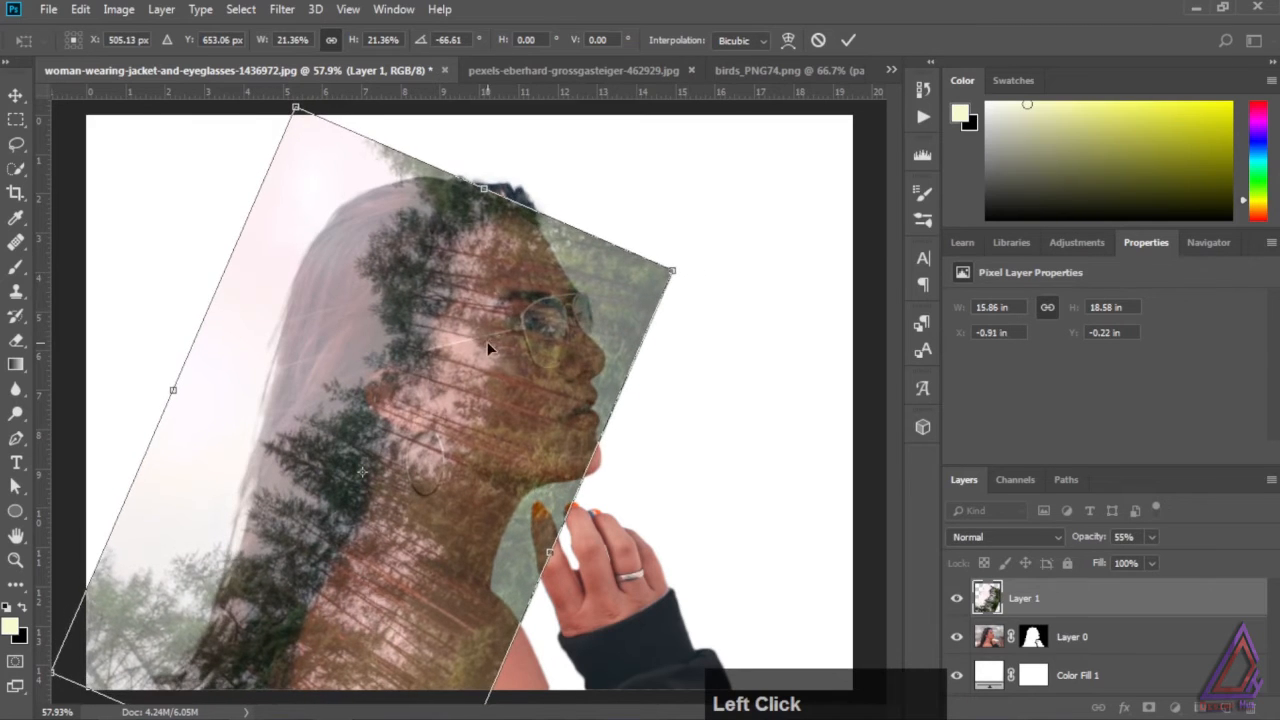
left_click_drag(489, 343, 533, 342)
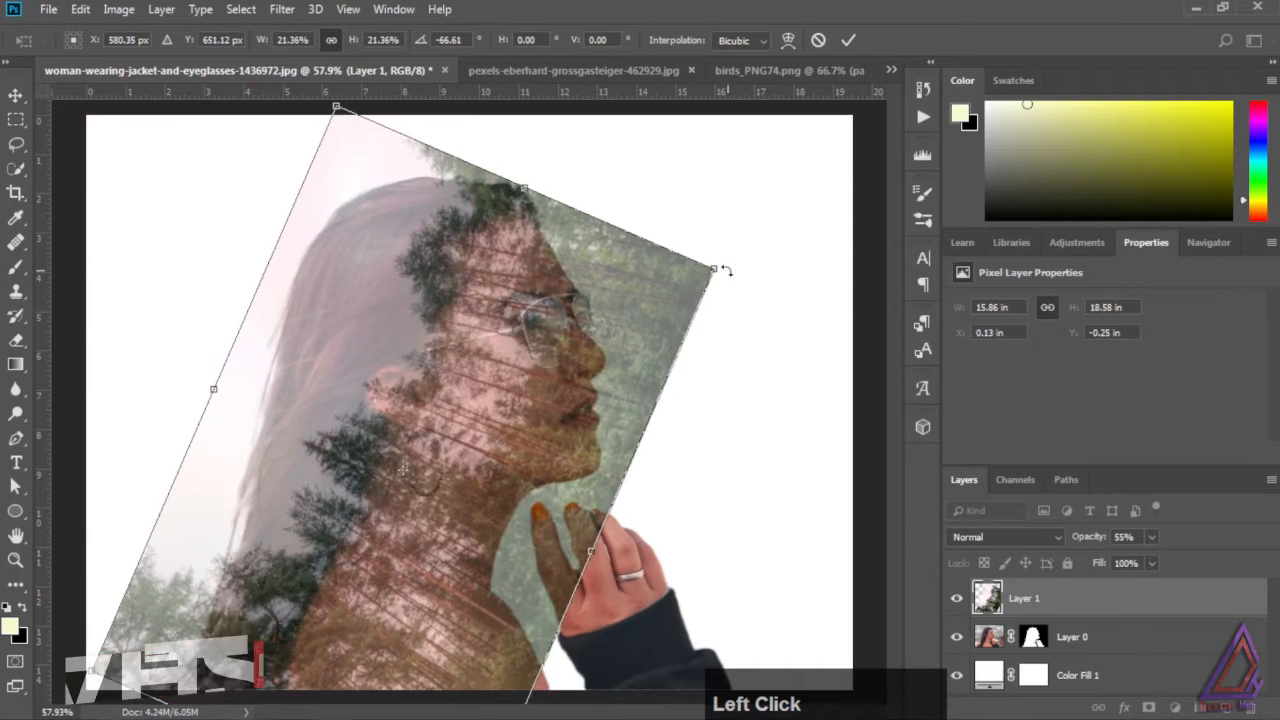
left_click_drag(727, 270, 725, 265)
left_click_drag(585, 318, 589, 314)
left_click(848, 40)
Blend the forest layer in Screen mode at 100% opacity, shifted left so its trees cover more of the woman's hair.
left_click(1007, 536)
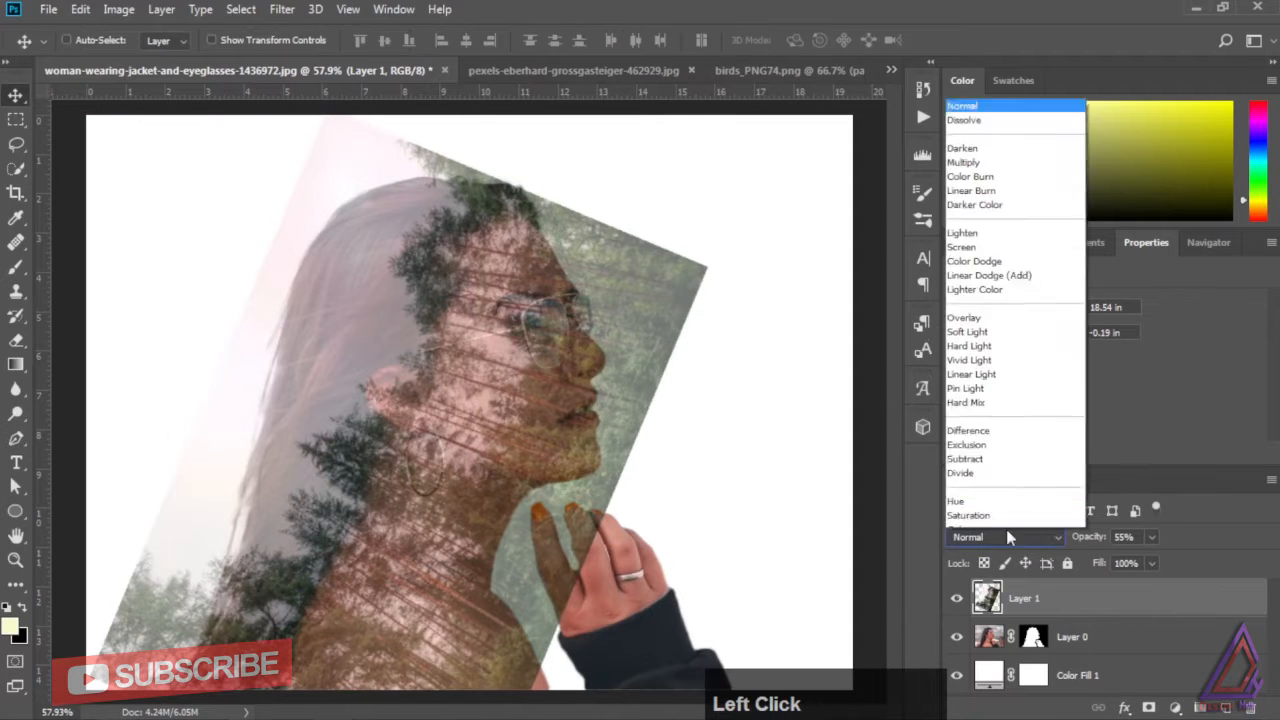
left_click(968, 246)
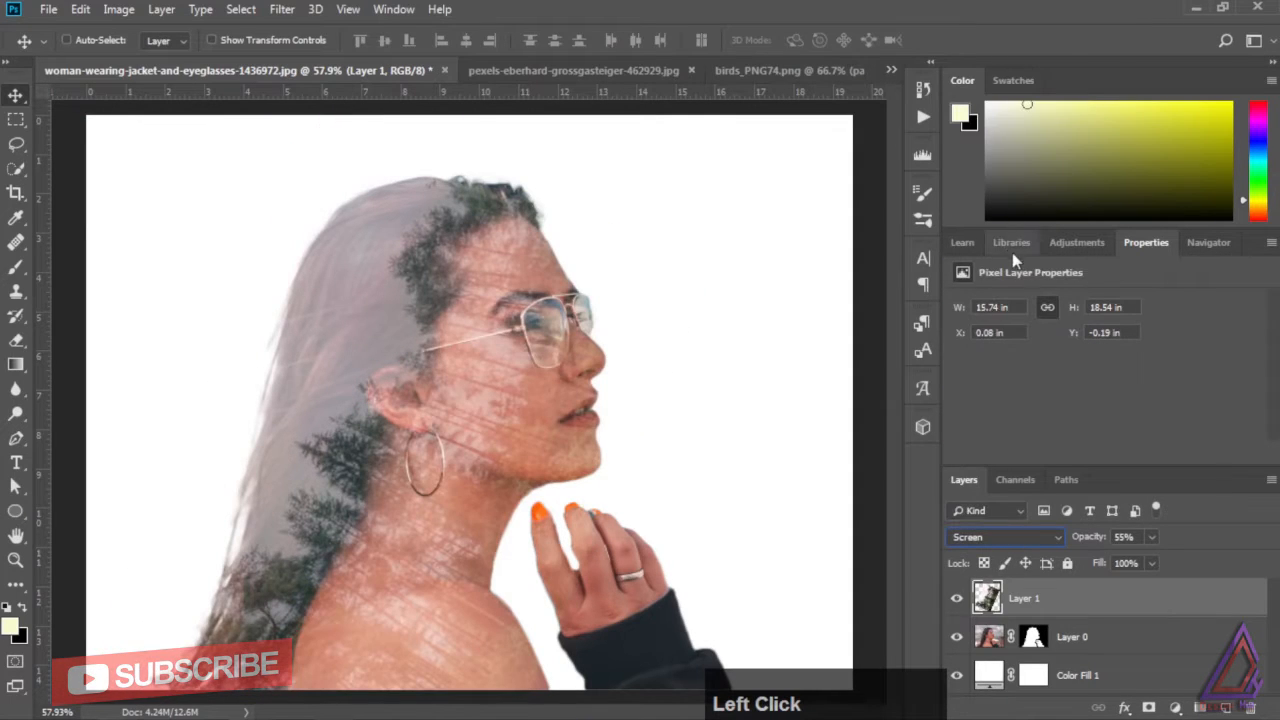
left_click_drag(536, 421, 519, 416)
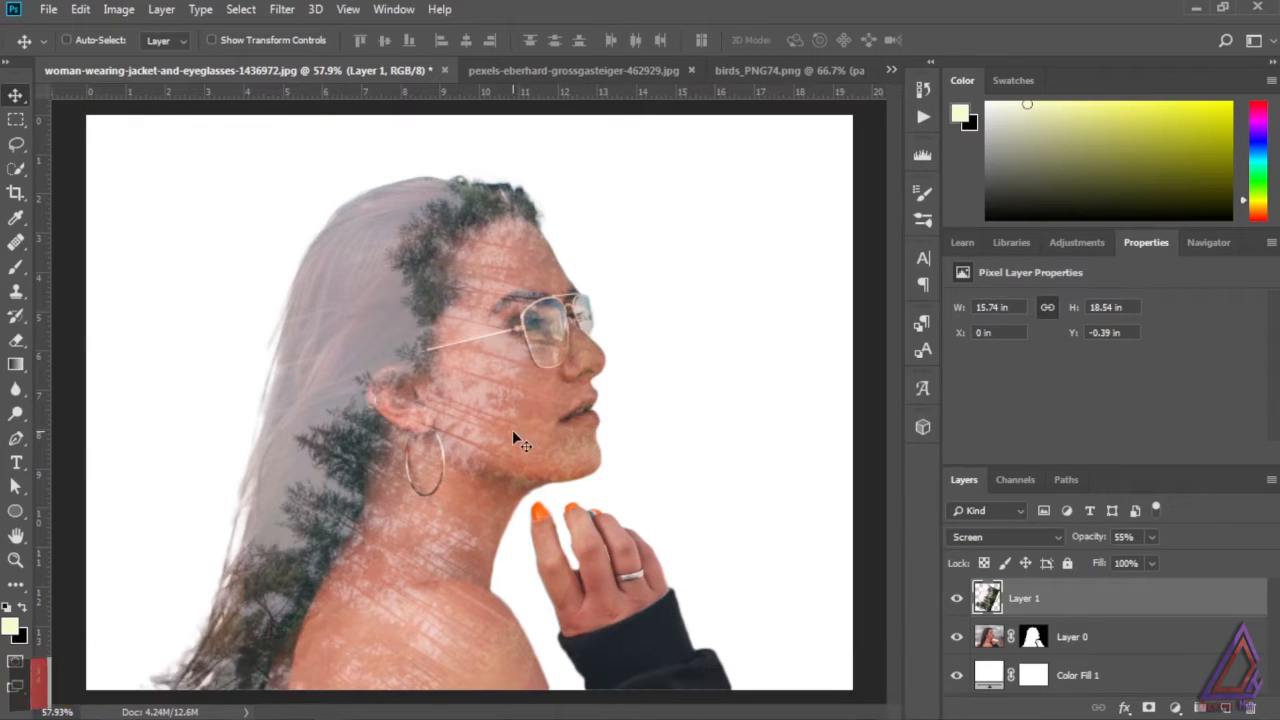
left_click_drag(547, 388, 522, 384)
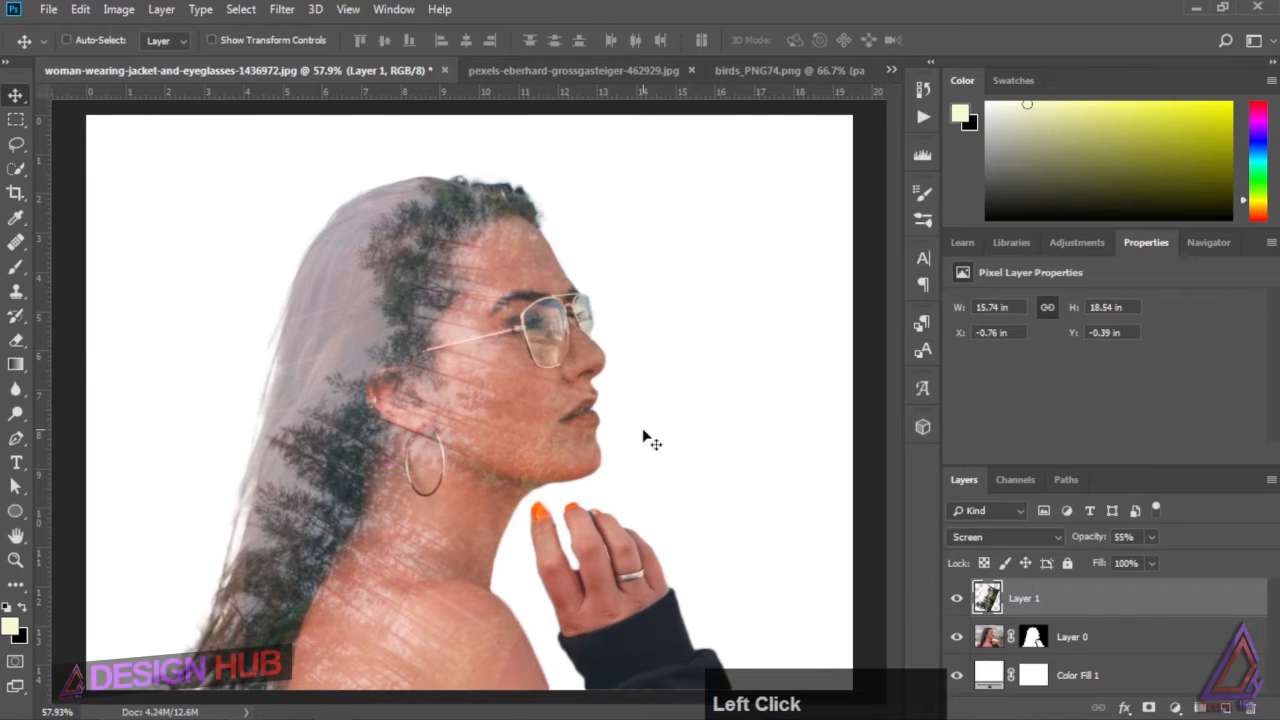
left_click_drag(1090, 540, 1222, 537)
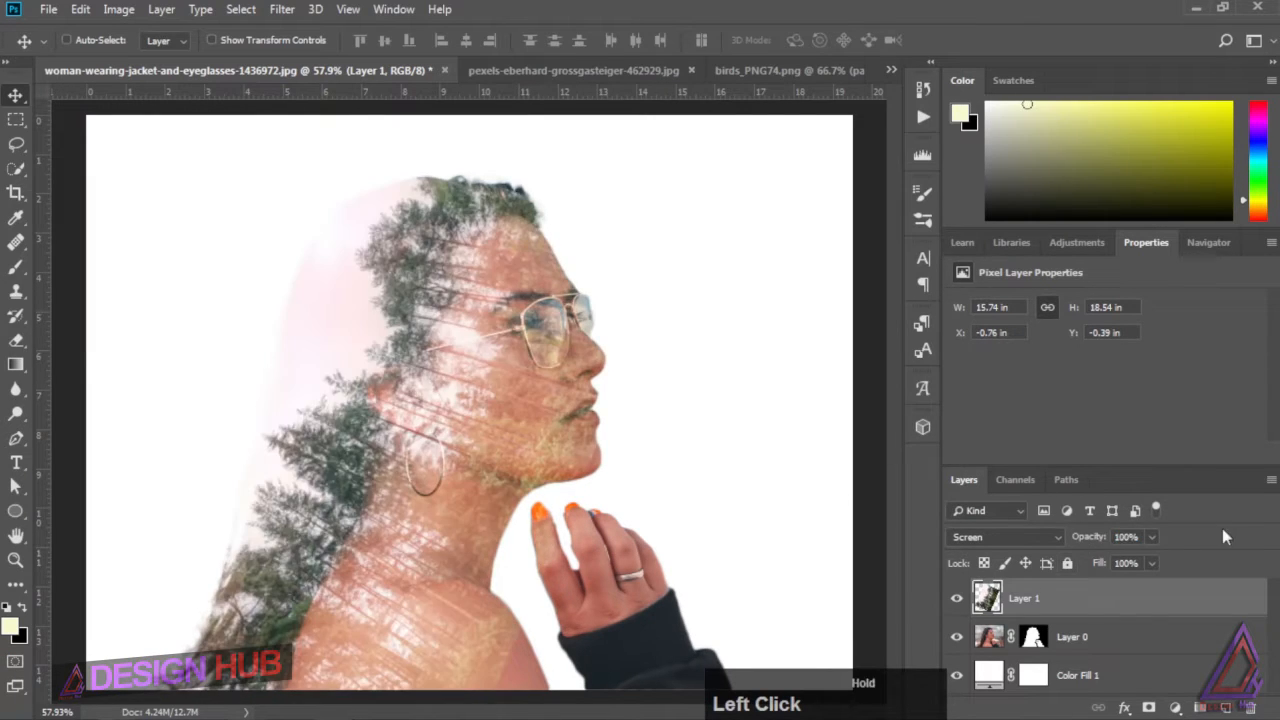
Add a Levels adjustment above the forest layer with midtones at 0.73 and the white input level at 228.
left_click(1090, 606)
left_click(1175, 706)
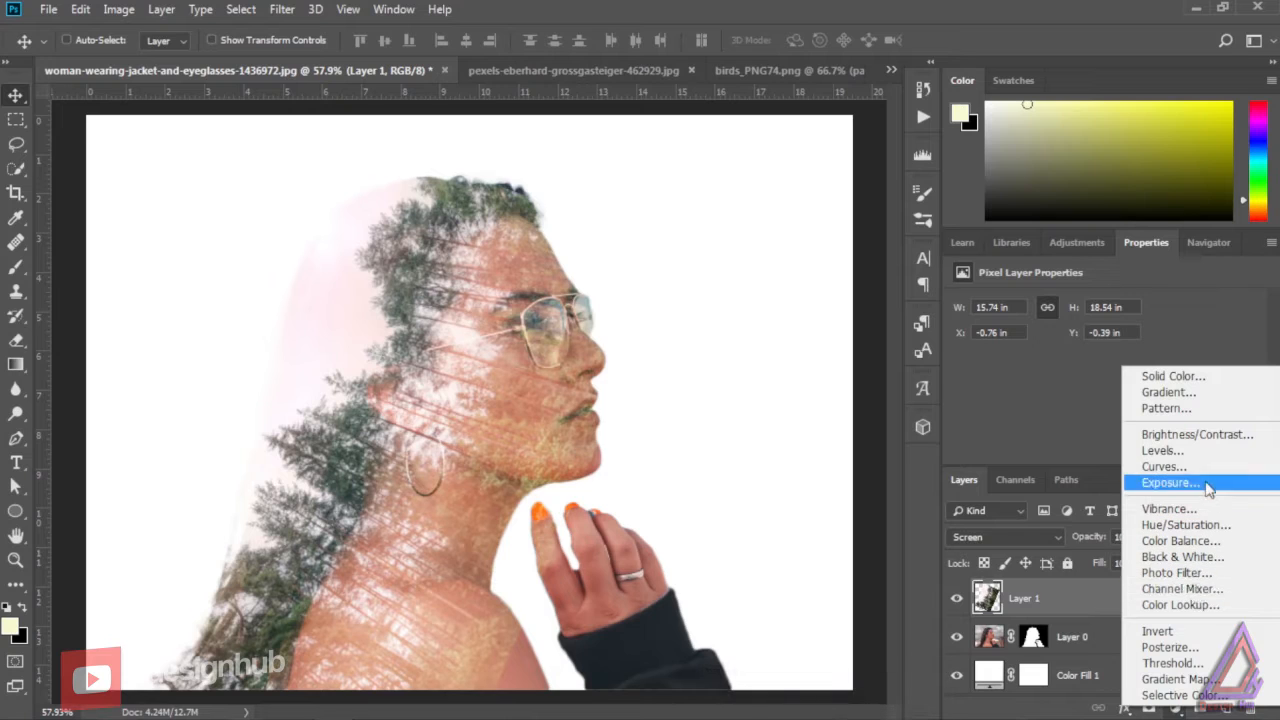
left_click(1195, 452)
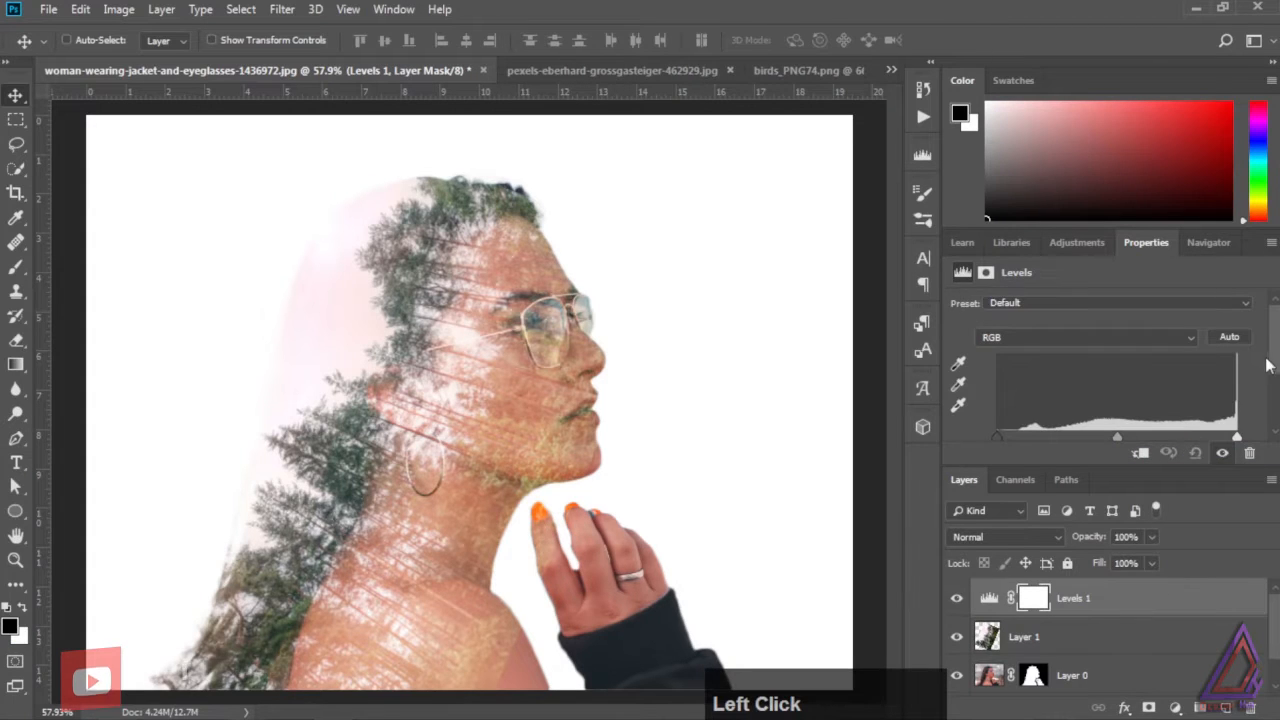
left_click_drag(1274, 362, 1276, 400)
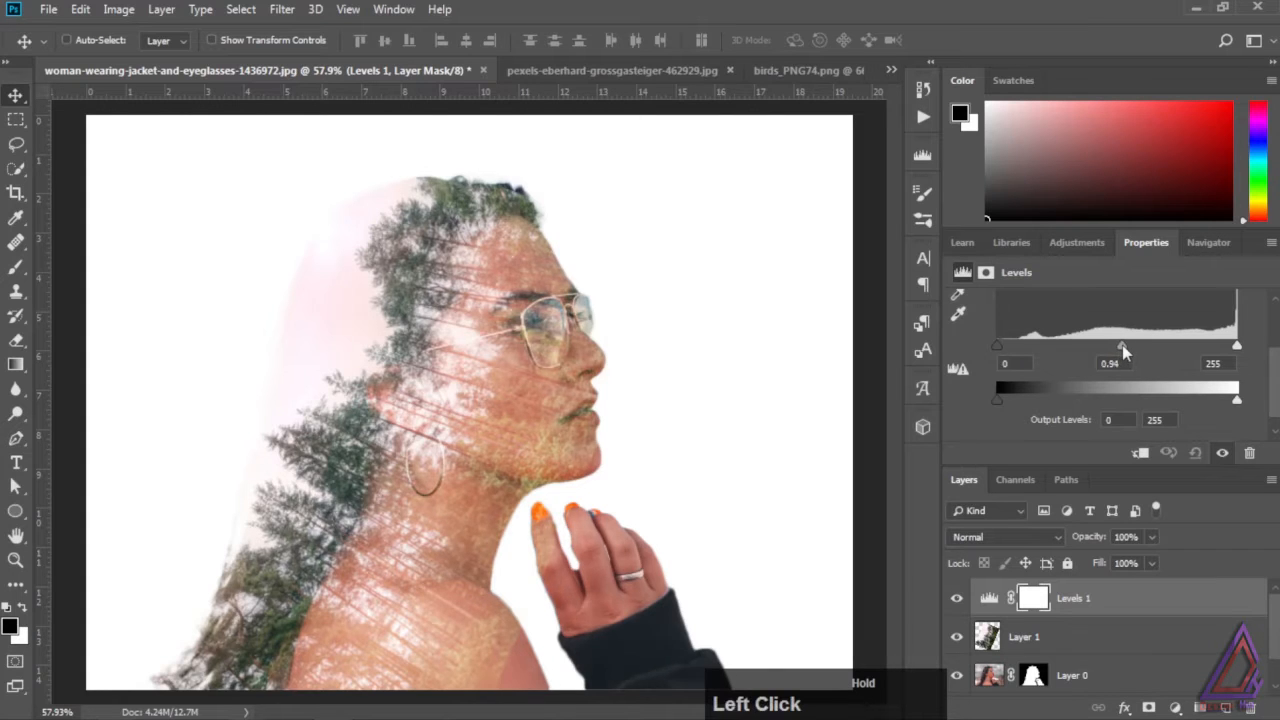
left_click_drag(1130, 348, 1142, 346)
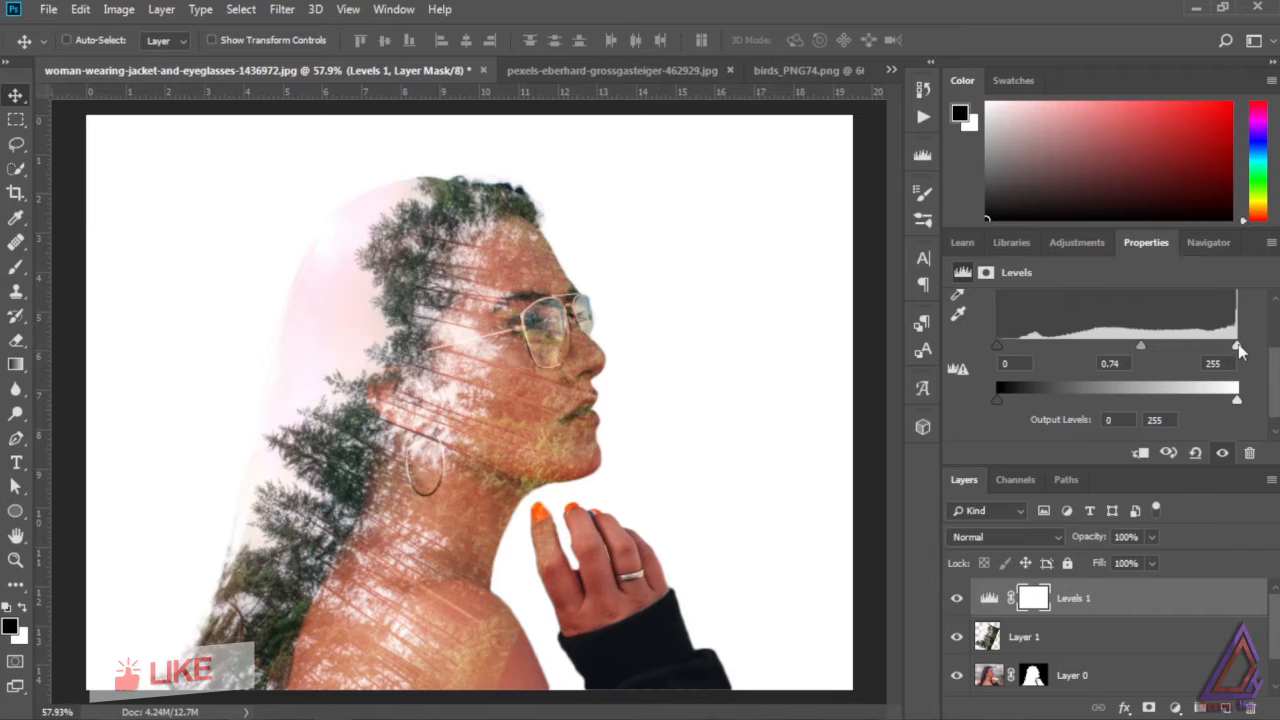
left_click_drag(1240, 348, 1216, 348)
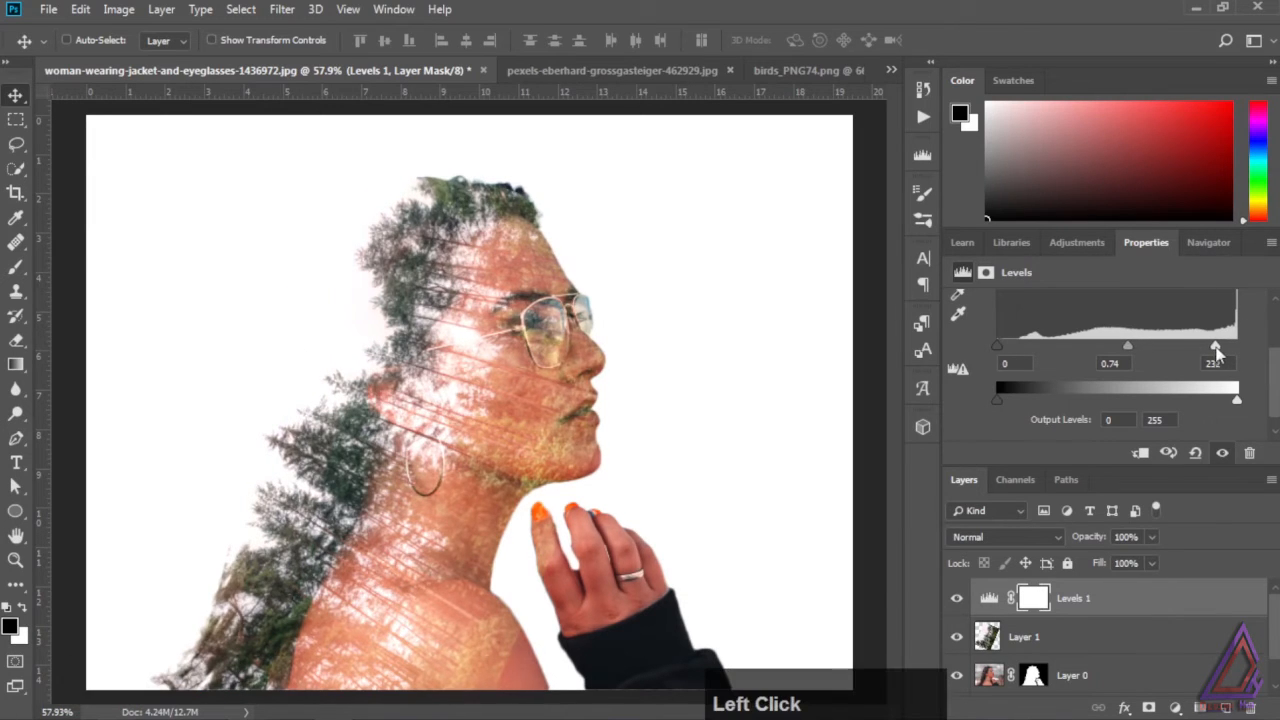
left_click_drag(1131, 344, 1126, 346)
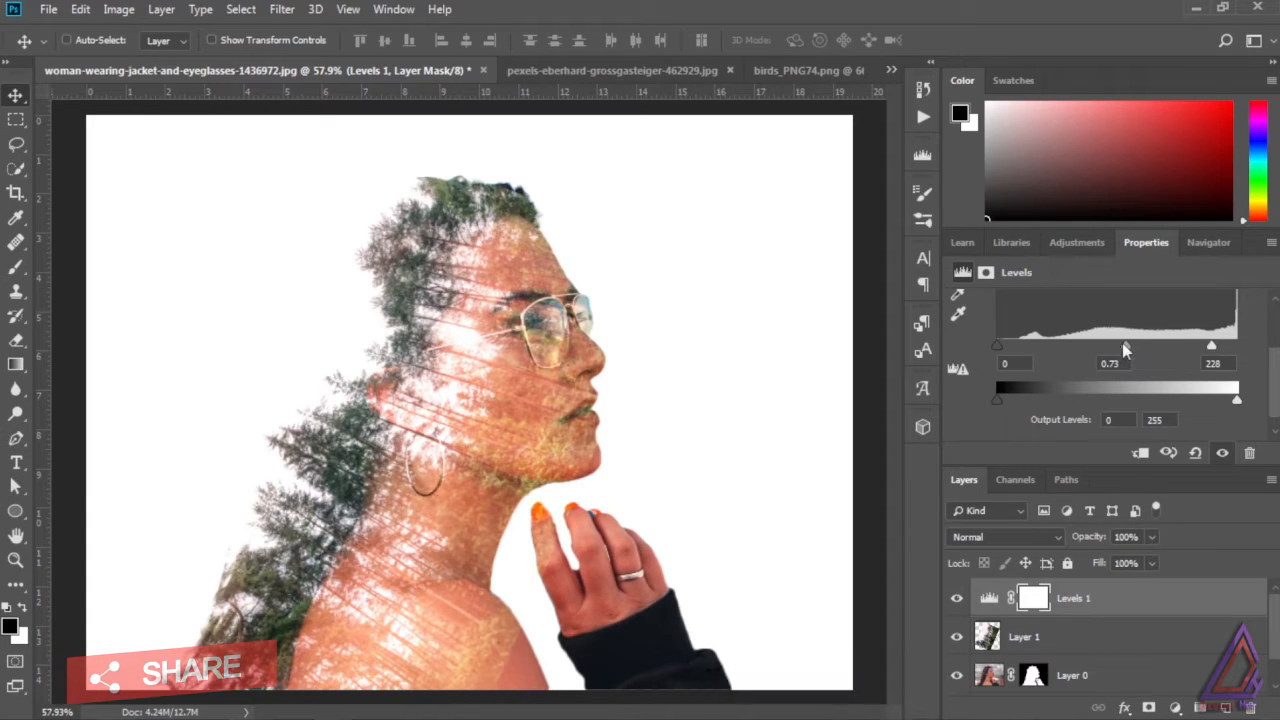
Paint white with the Brush on the woman layer's mask along the lower ends of her hair.
left_click(1034, 677)
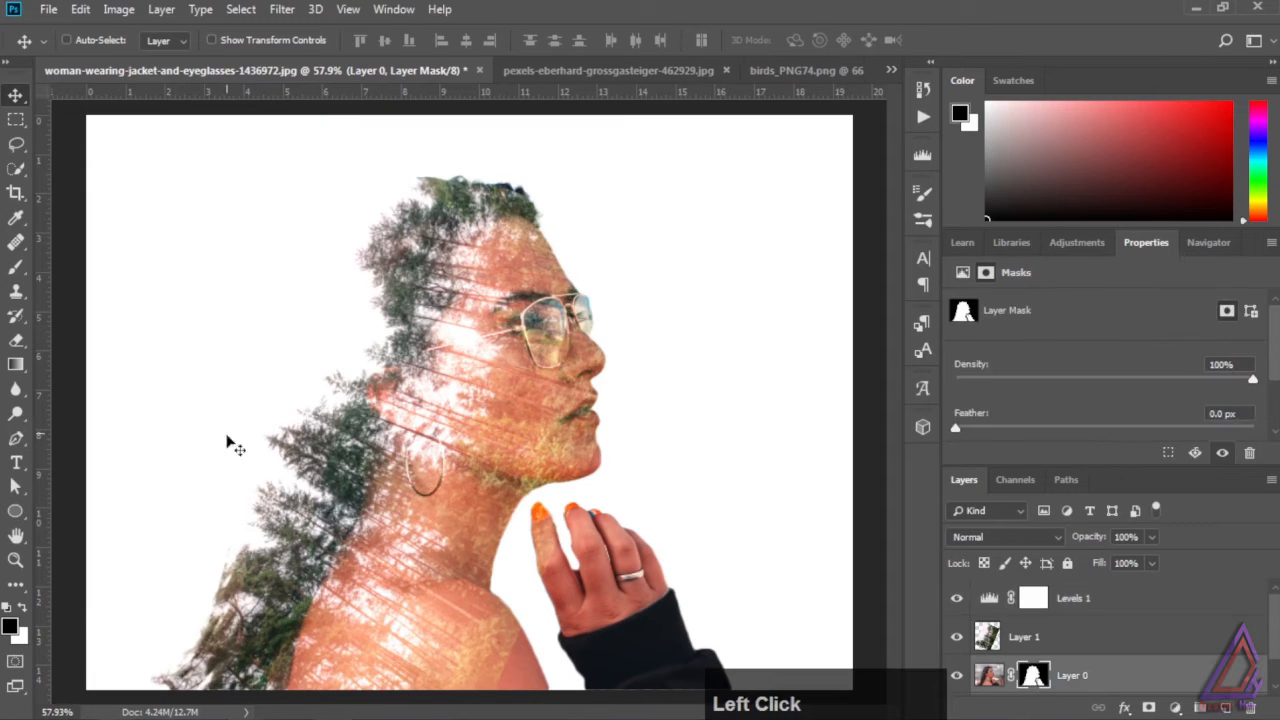
left_click(17, 272)
key("x")
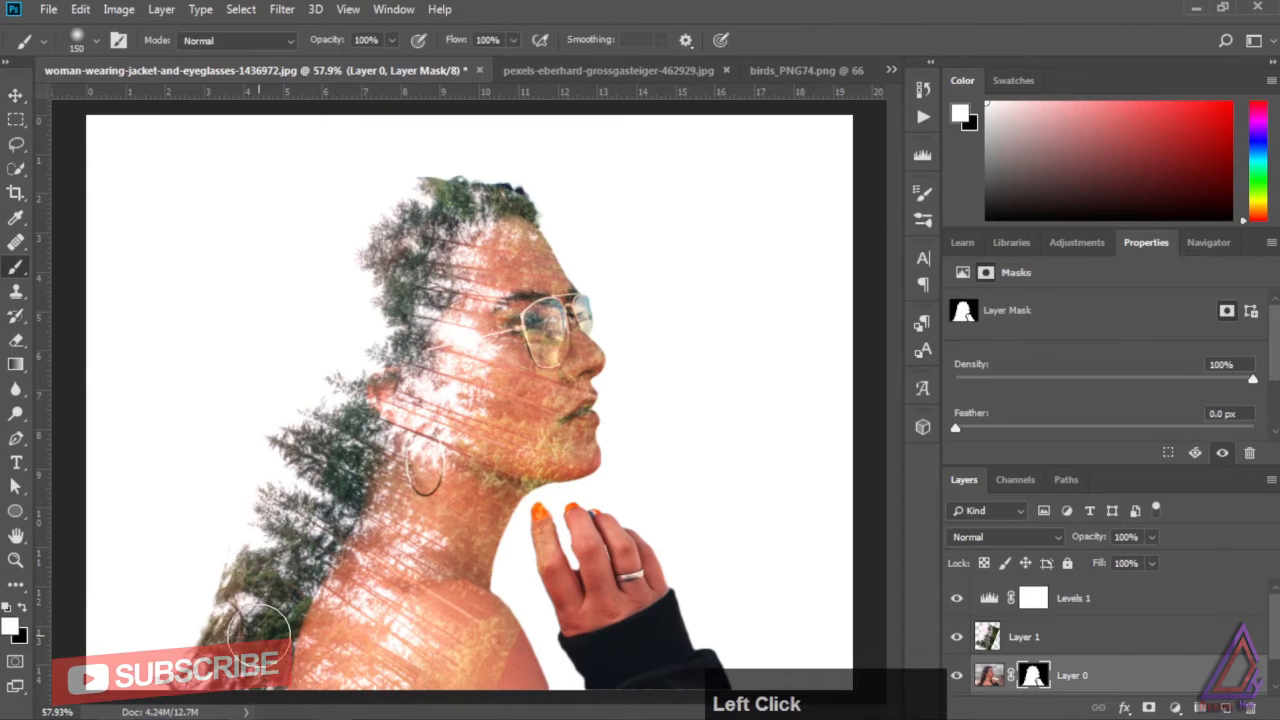
mouse_move(255, 627)
left_mouse_down()
mouse_move(255, 611)
mouse_move(207, 708)
mouse_move(205, 675)
mouse_move(250, 632)
mouse_move(251, 609)
left_mouse_up()
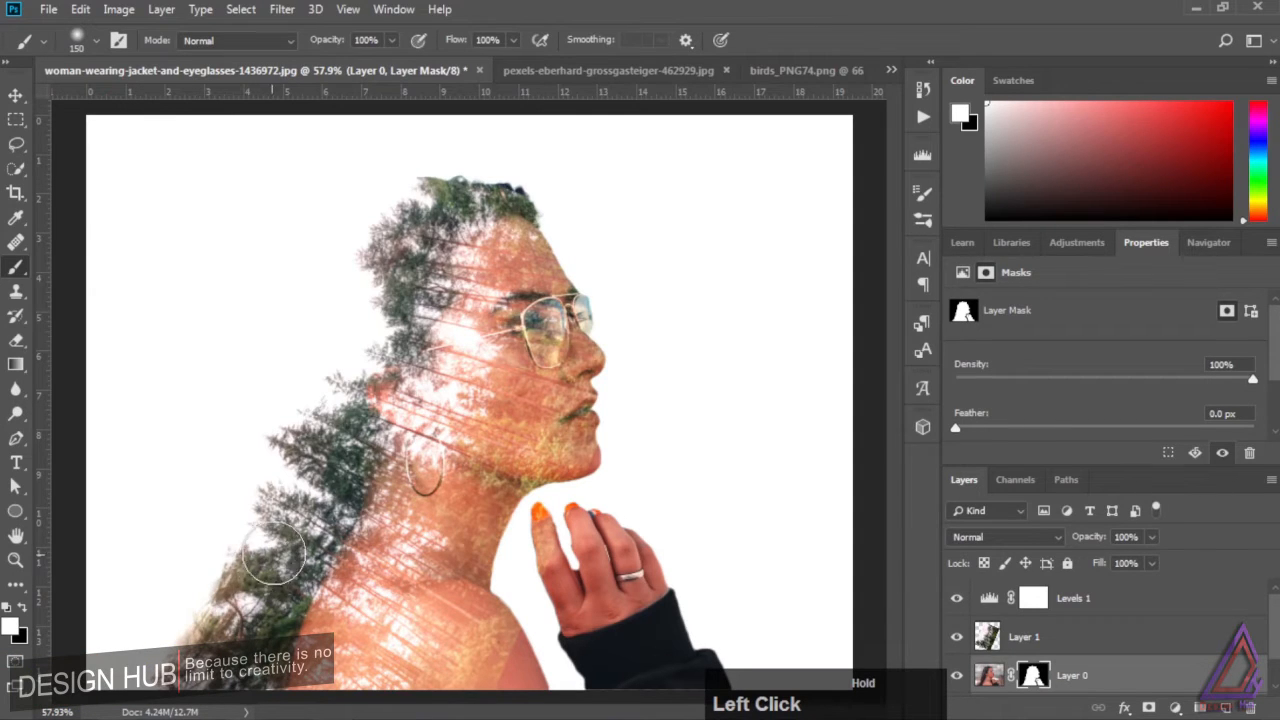
Move the forest layer to the right over the woman, to an X position of about -0.4 in.
left_click(12, 98)
left_click(1024, 636)
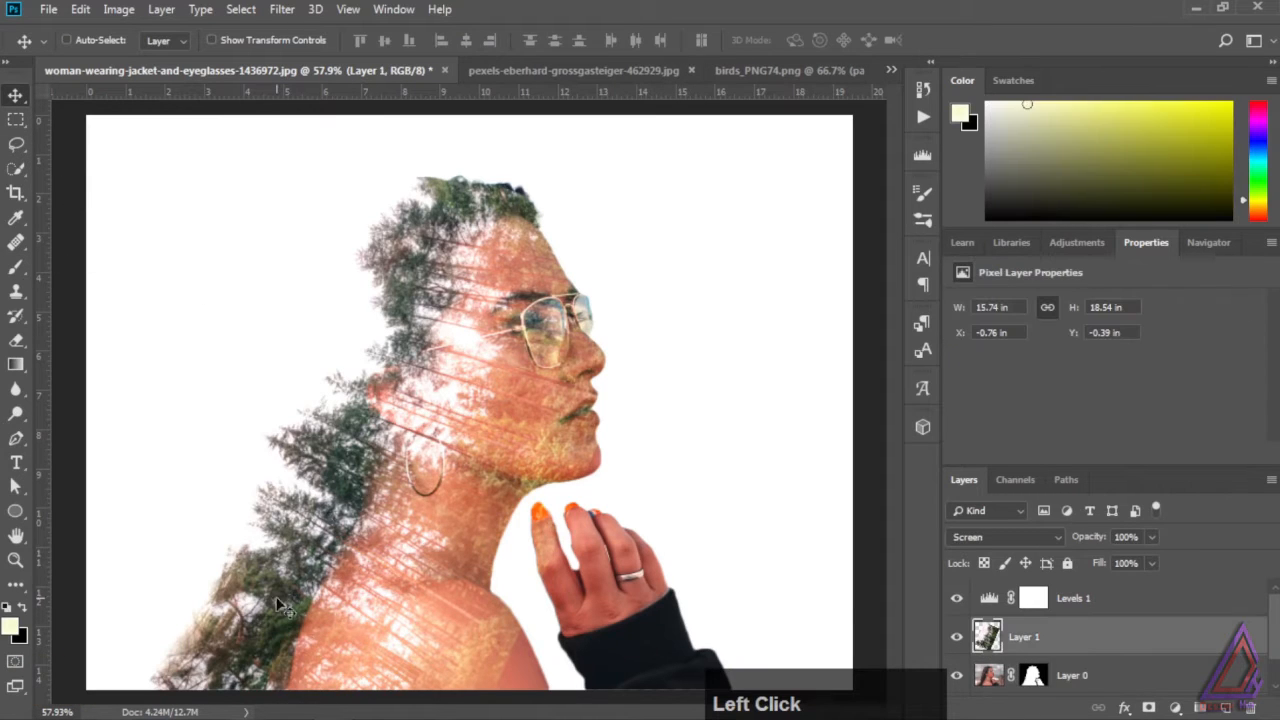
mouse_move(274, 648)
left_mouse_down()
mouse_move(290, 647)
mouse_move(282, 658)
left_mouse_up()
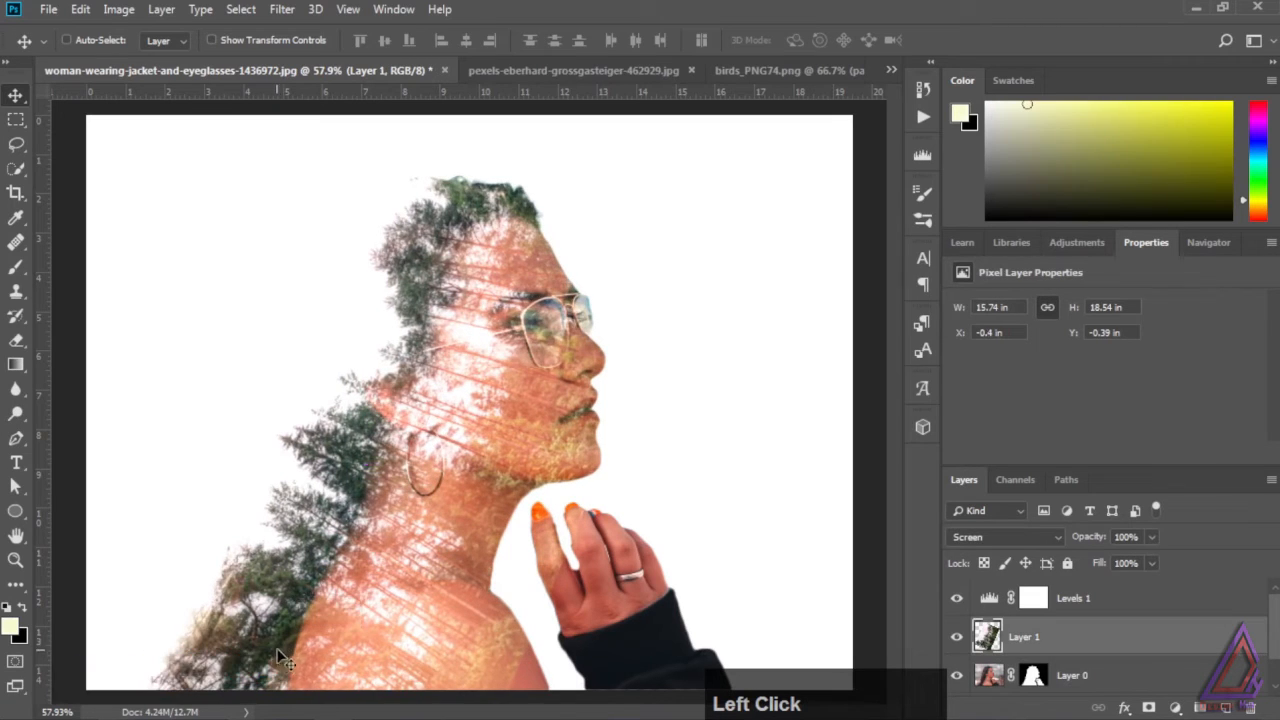
Add a layer mask to the forest layer and paint black over the woman's face, front of the neck and hand.
left_click(988, 638)
left_click(1149, 707)
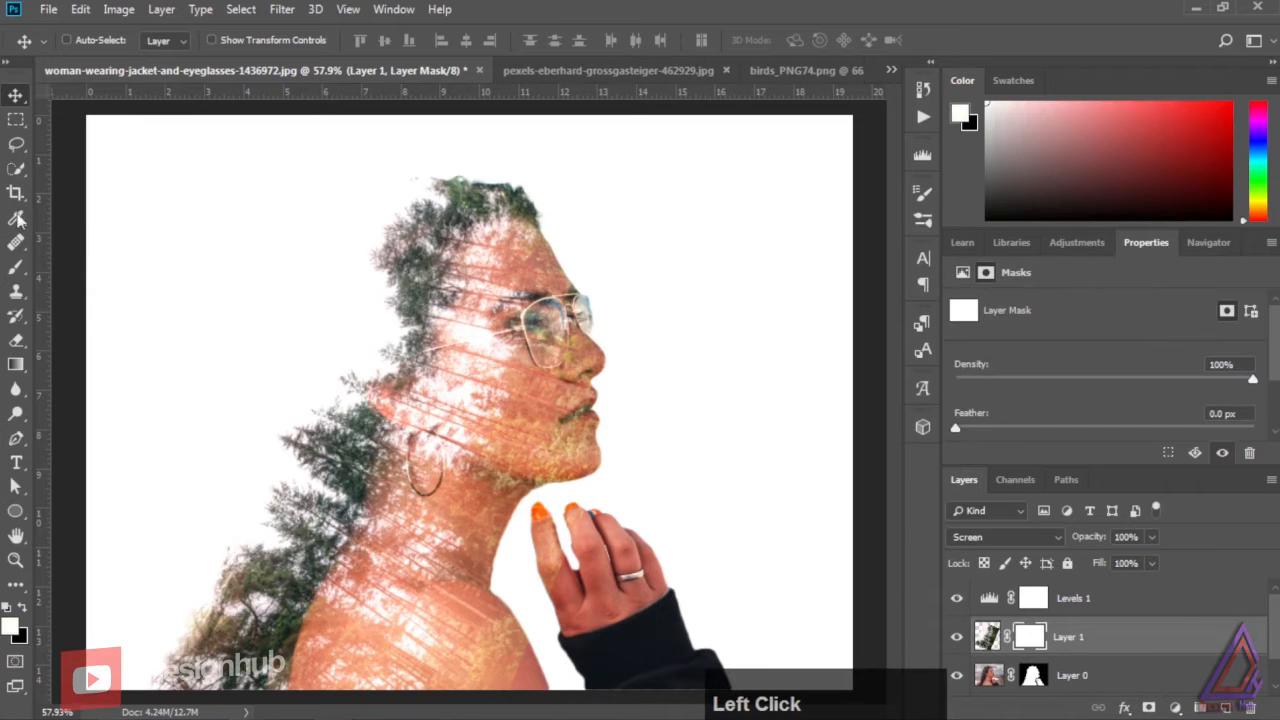
left_click(15, 267)
left_click(23, 608)
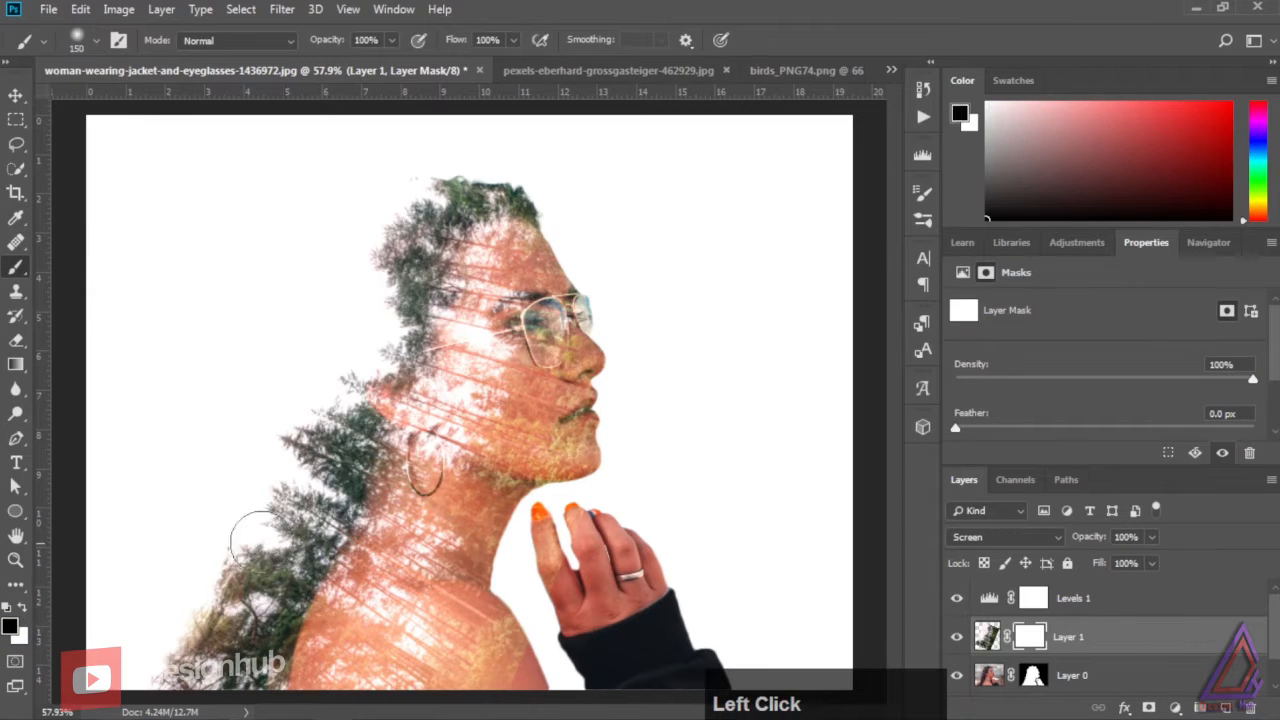
mouse_move(596, 378)
left_mouse_down()
mouse_move(595, 345)
mouse_move(559, 281)
mouse_move(536, 269)
mouse_move(529, 378)
mouse_move(562, 553)
mouse_move(612, 640)
mouse_move(538, 595)
mouse_move(508, 655)
mouse_move(494, 640)
mouse_move(455, 675)
mouse_move(482, 603)
mouse_move(515, 300)
left_mouse_up()
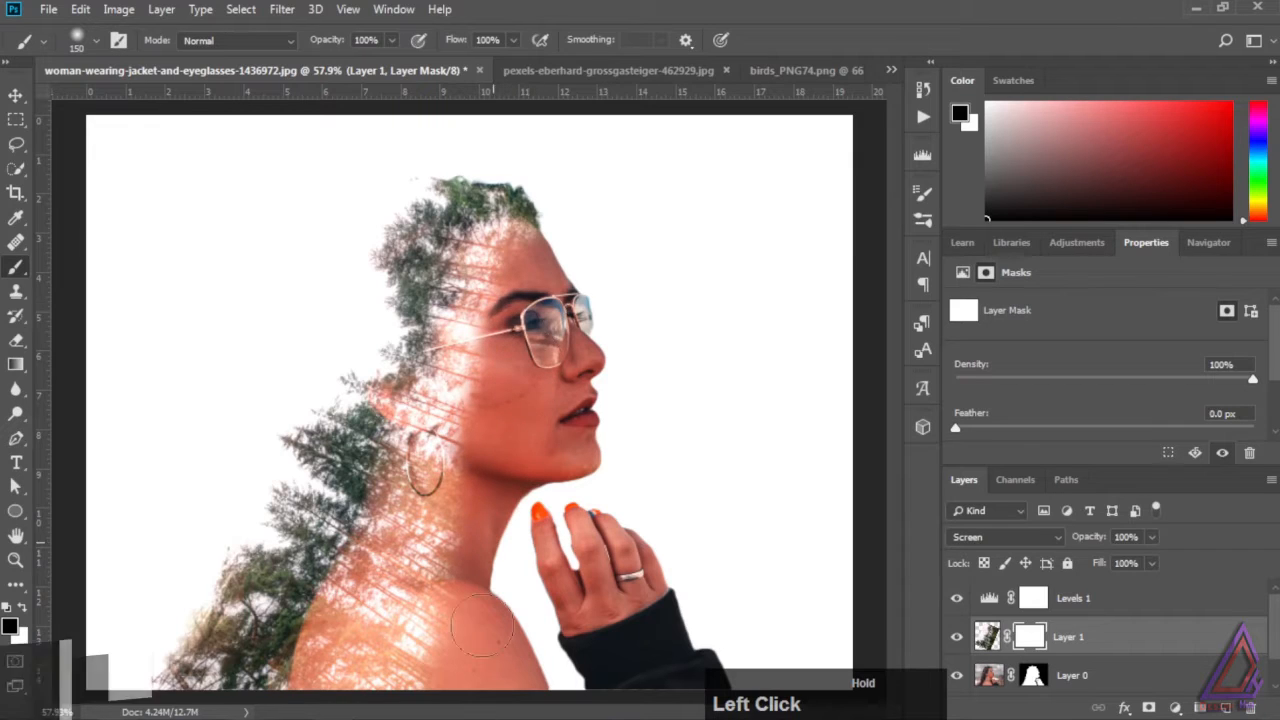
Soften the forest's edge on its mask with a 250 px black brush at 27% flow over the forehead, ear, neck and shoulder.
left_click_drag(455, 41, 432, 44)
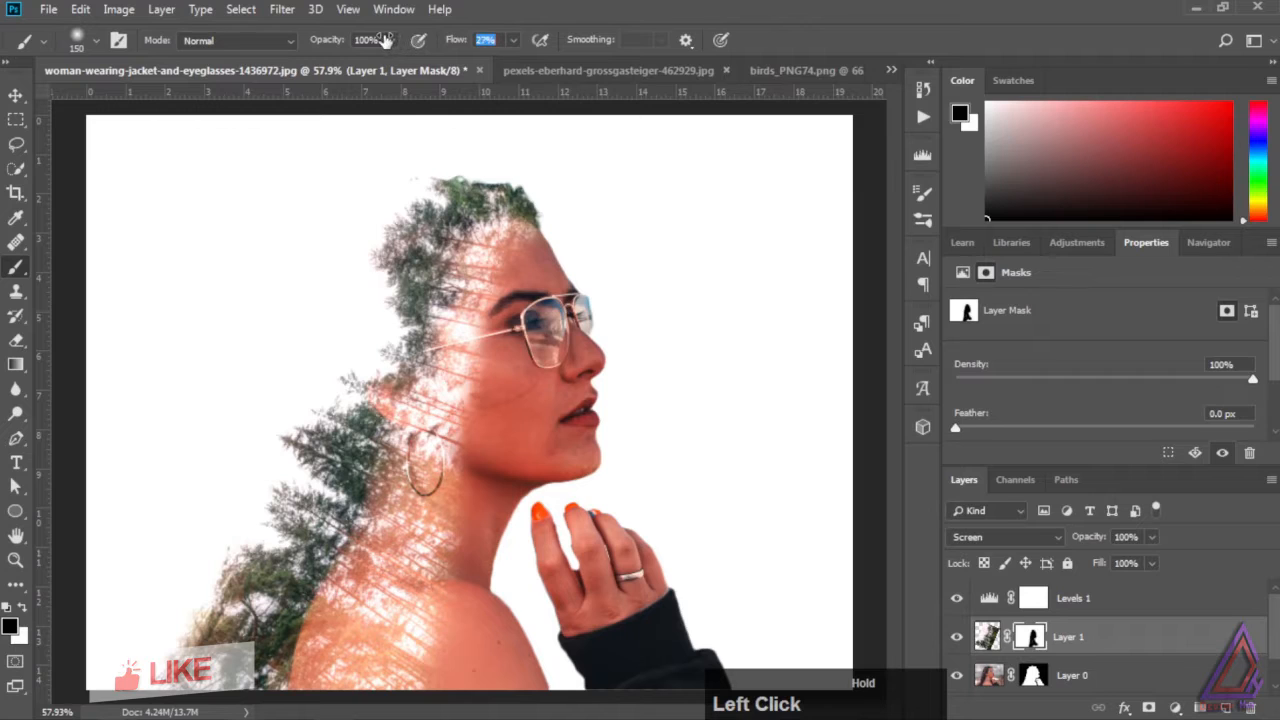
key("bracketright")
key("bracketright")
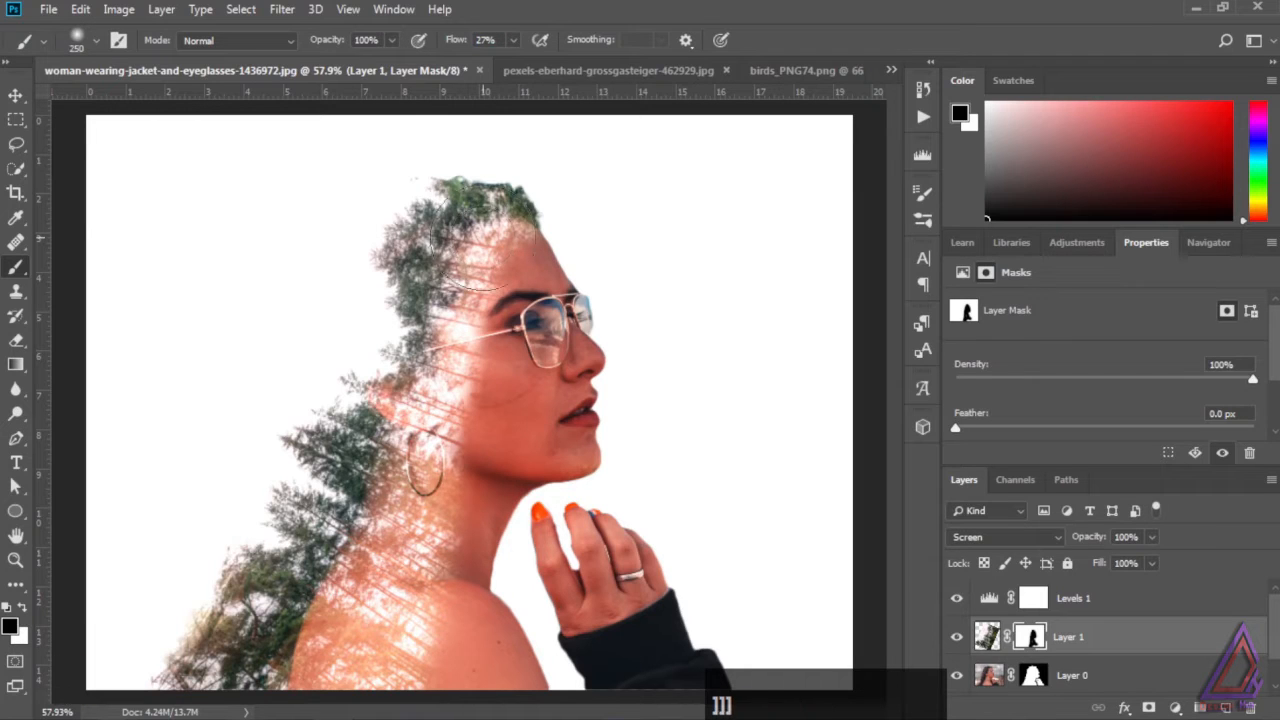
mouse_move(526, 256)
left_mouse_down()
mouse_move(477, 328)
mouse_move(530, 253)
mouse_move(468, 368)
mouse_move(472, 386)
mouse_move(425, 439)
mouse_move(418, 511)
mouse_move(438, 560)
mouse_move(367, 623)
mouse_move(365, 648)
mouse_move(404, 652)
left_mouse_up()
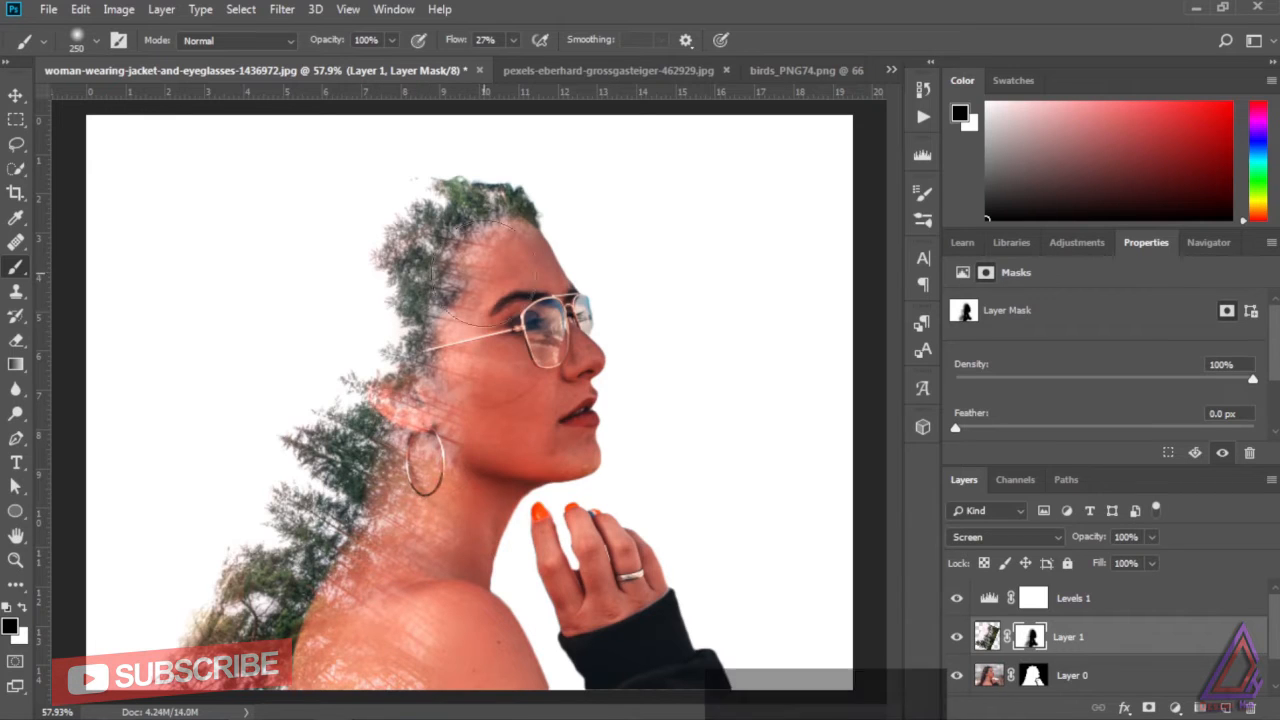
left_click_drag(480, 272, 465, 305)
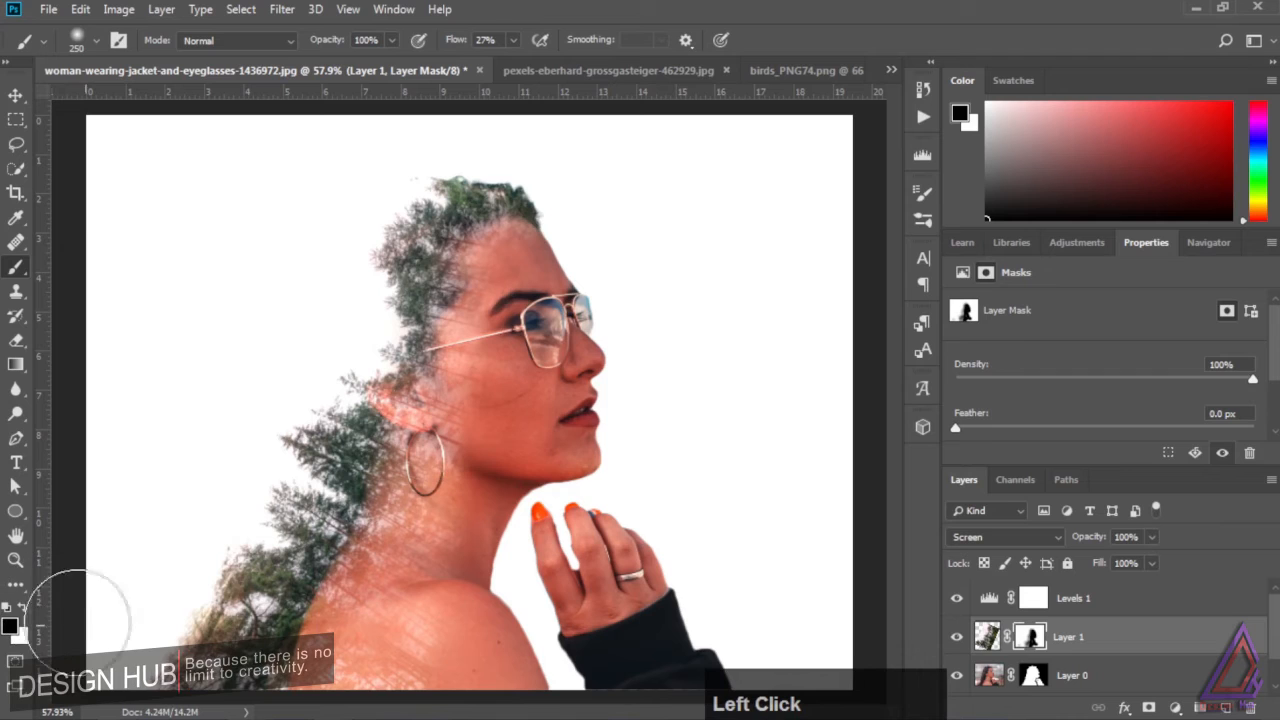
Paint white on the forest mask at 9% flow to faintly restore the tree texture over the cheek, neck and shoulder.
left_click(22, 607)
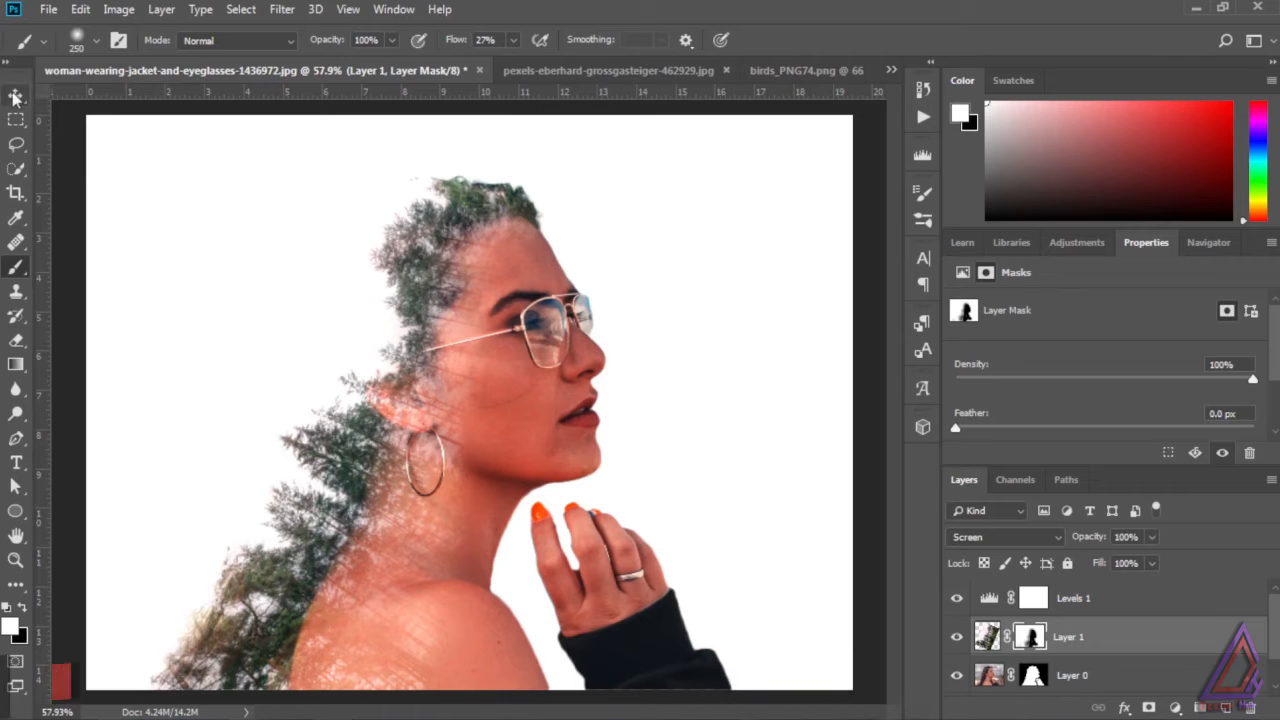
left_click_drag(455, 43, 447, 47)
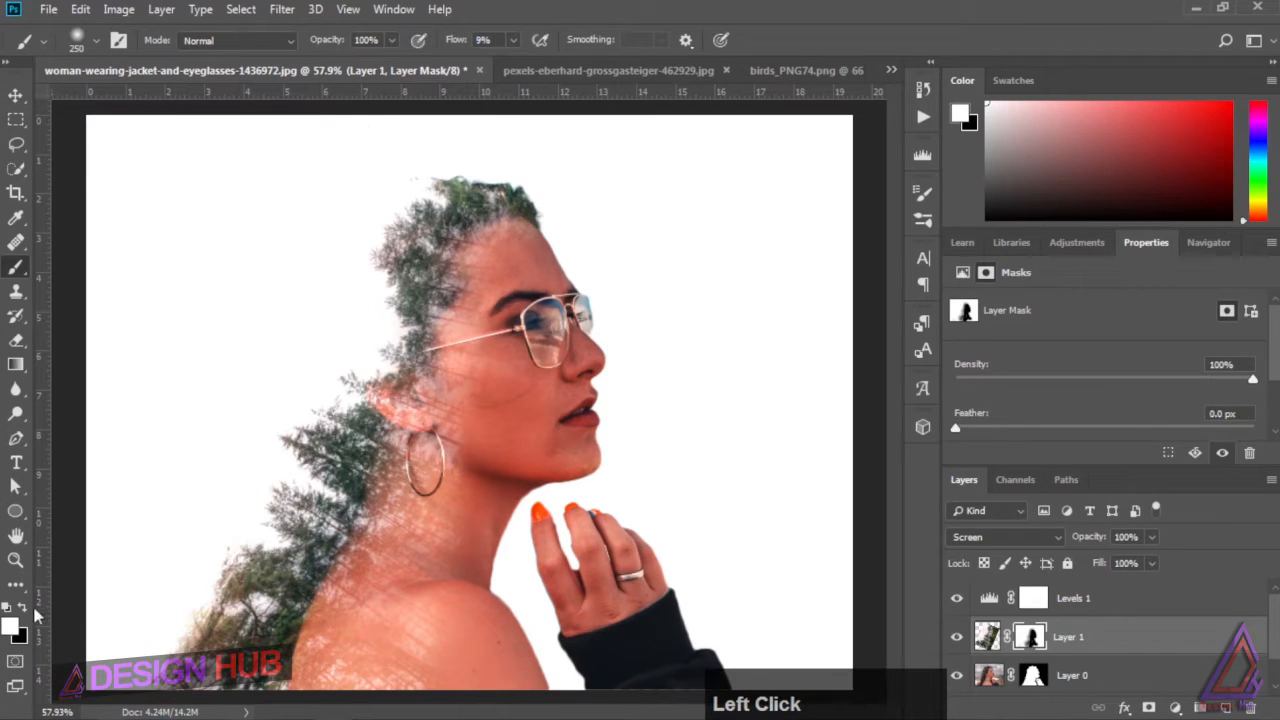
left_click(349, 528)
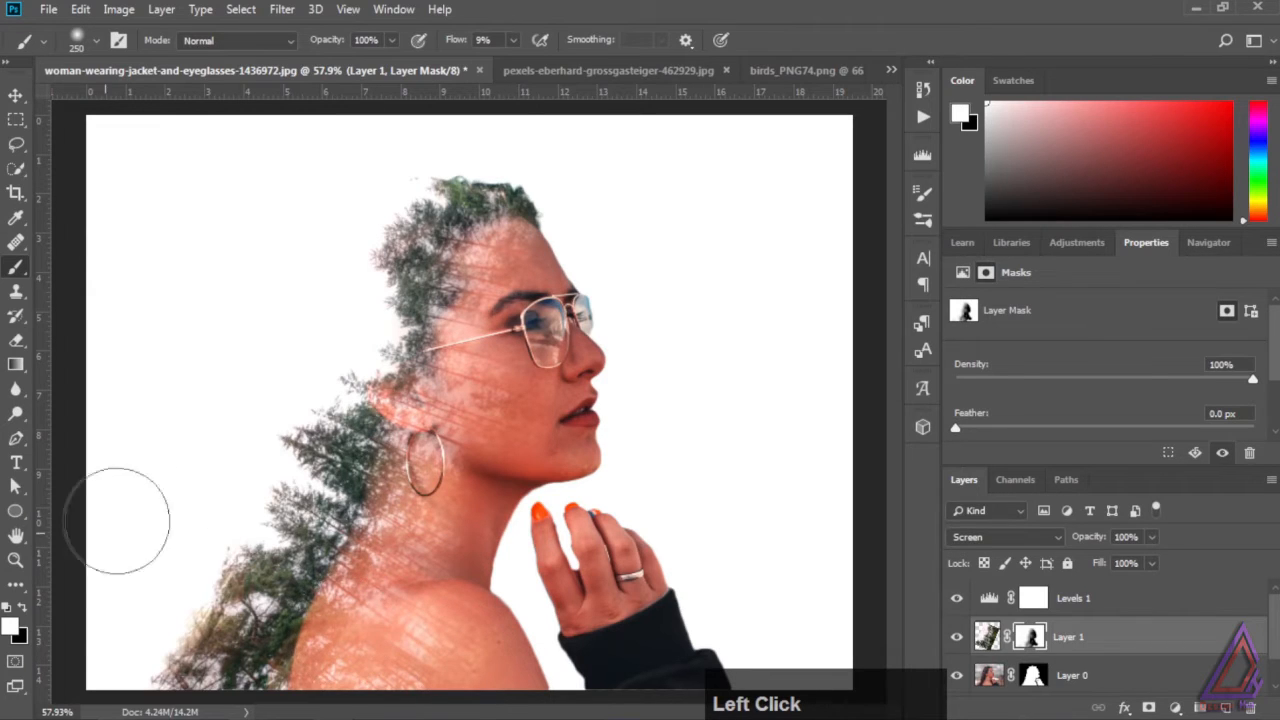
Paint black on the forest mask with a 150 px brush at 9% flow to clear the trees from the ear.
left_click(22, 607)
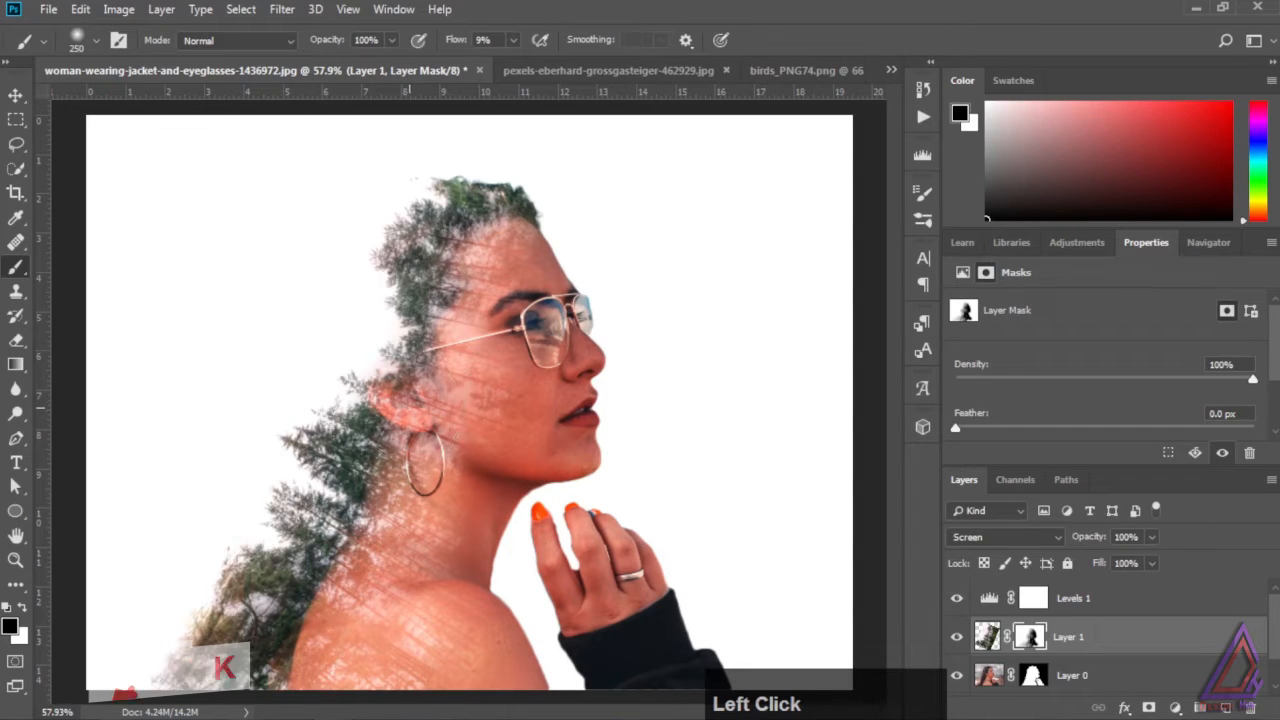
key("bracketleft")
key("bracketleft")
key("bracketleft")
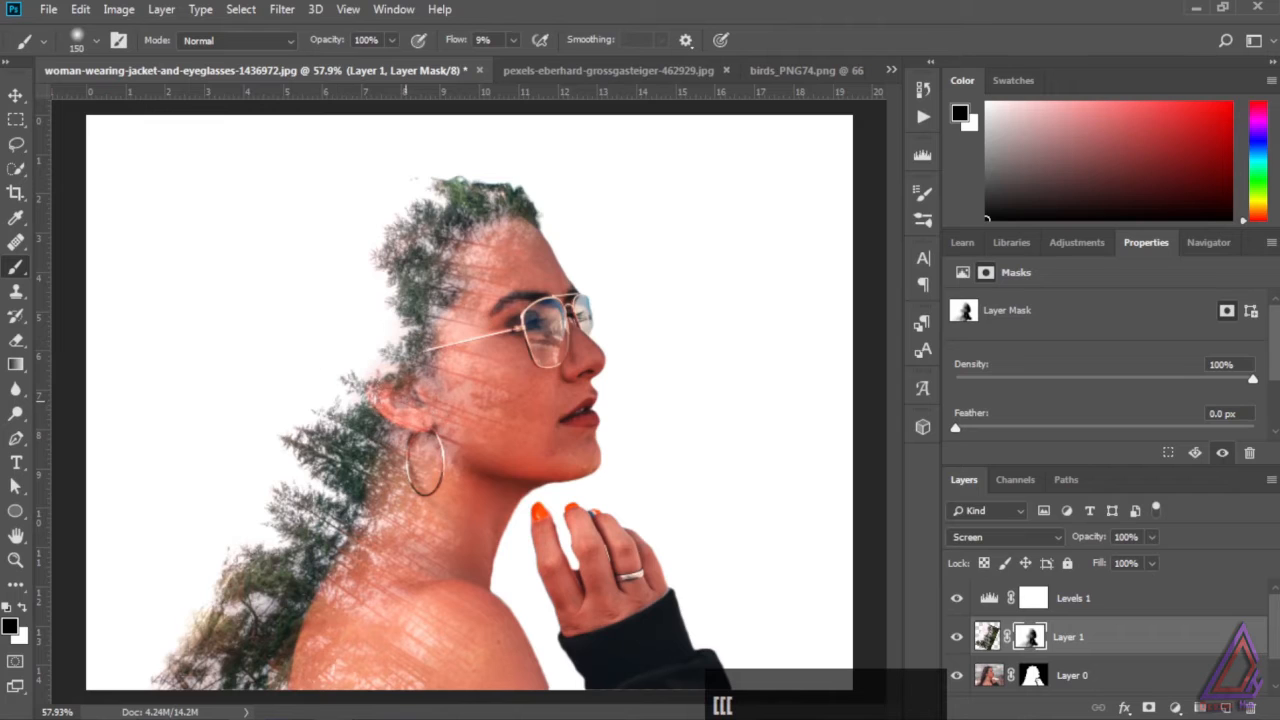
mouse_move(405, 401)
left_mouse_down()
mouse_move(390, 380)
mouse_move(407, 404)
left_mouse_up()
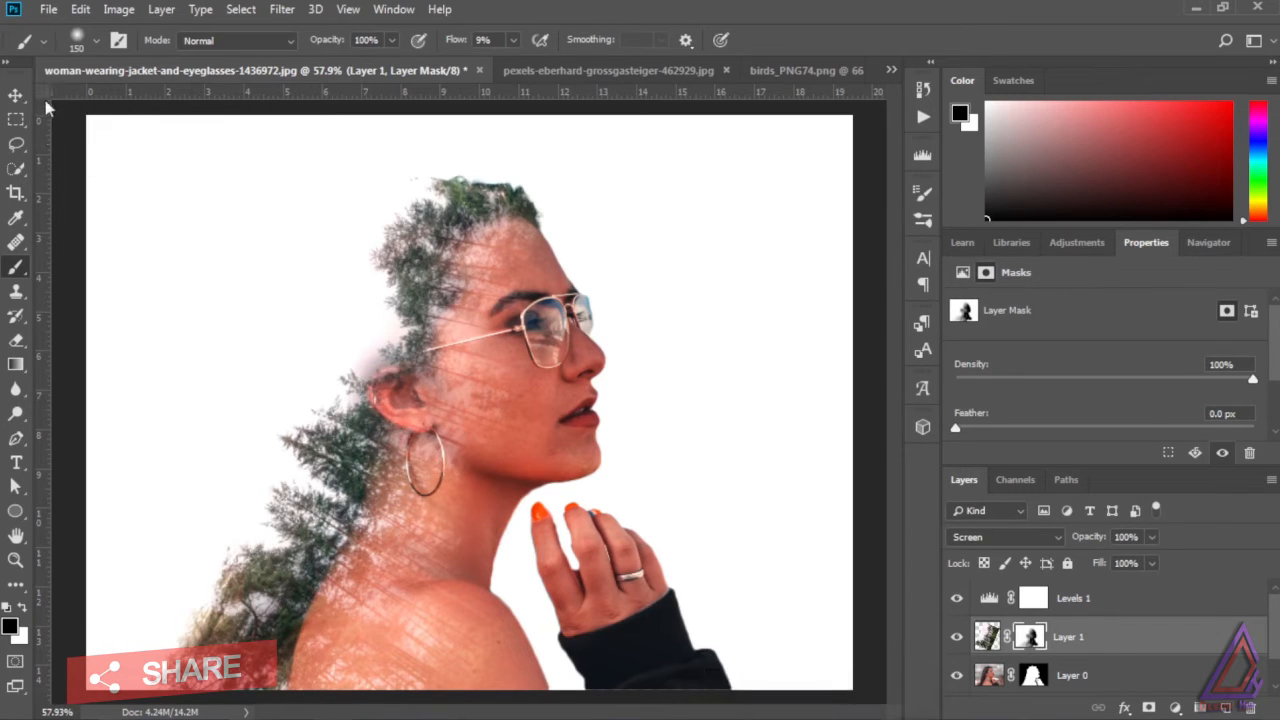
Add a Vibrance adjustment above the Levels layer and set its vibrance to +50.
left_click(15, 96)
left_click(988, 597)
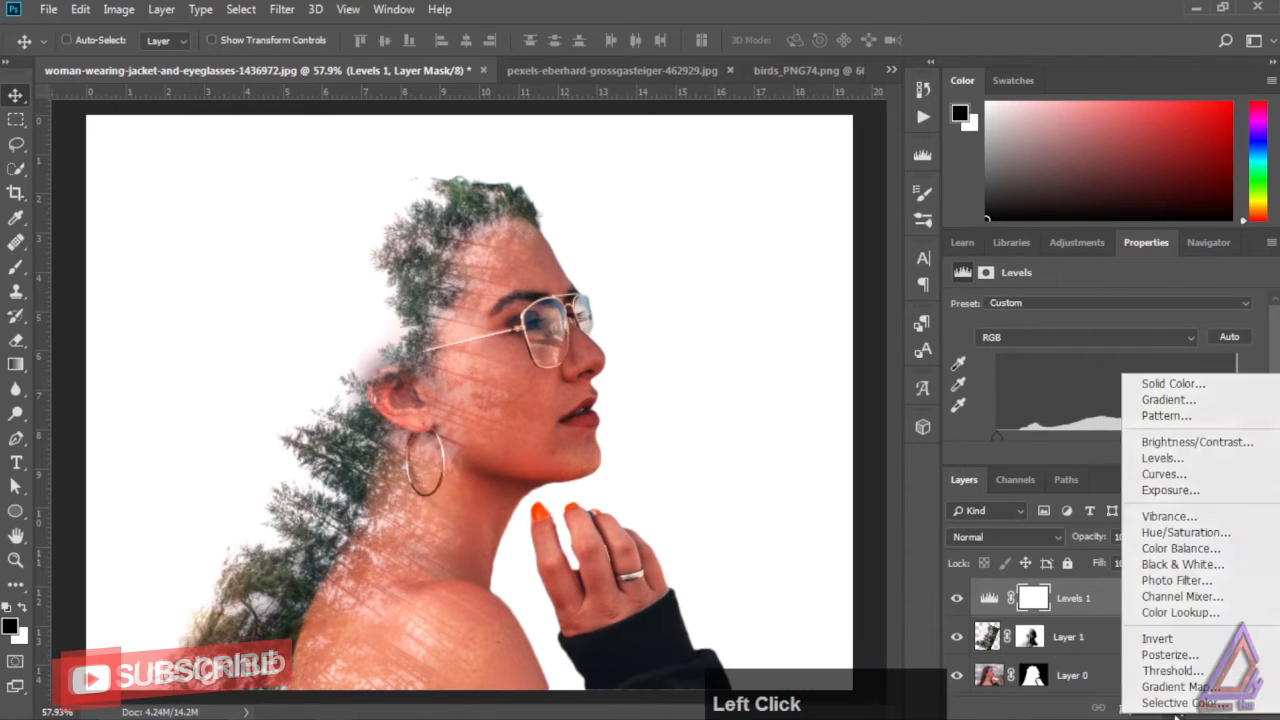
left_click(1176, 707)
left_click(1188, 516)
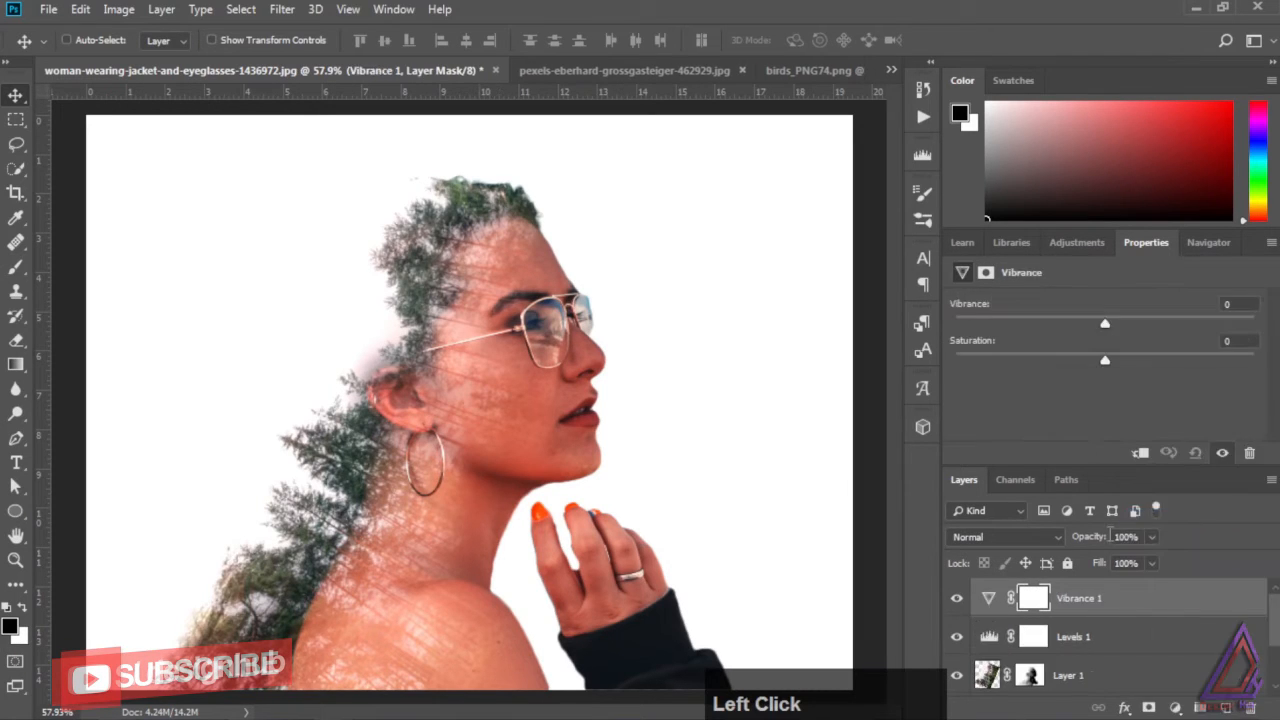
left_click_drag(1105, 326, 1103, 327)
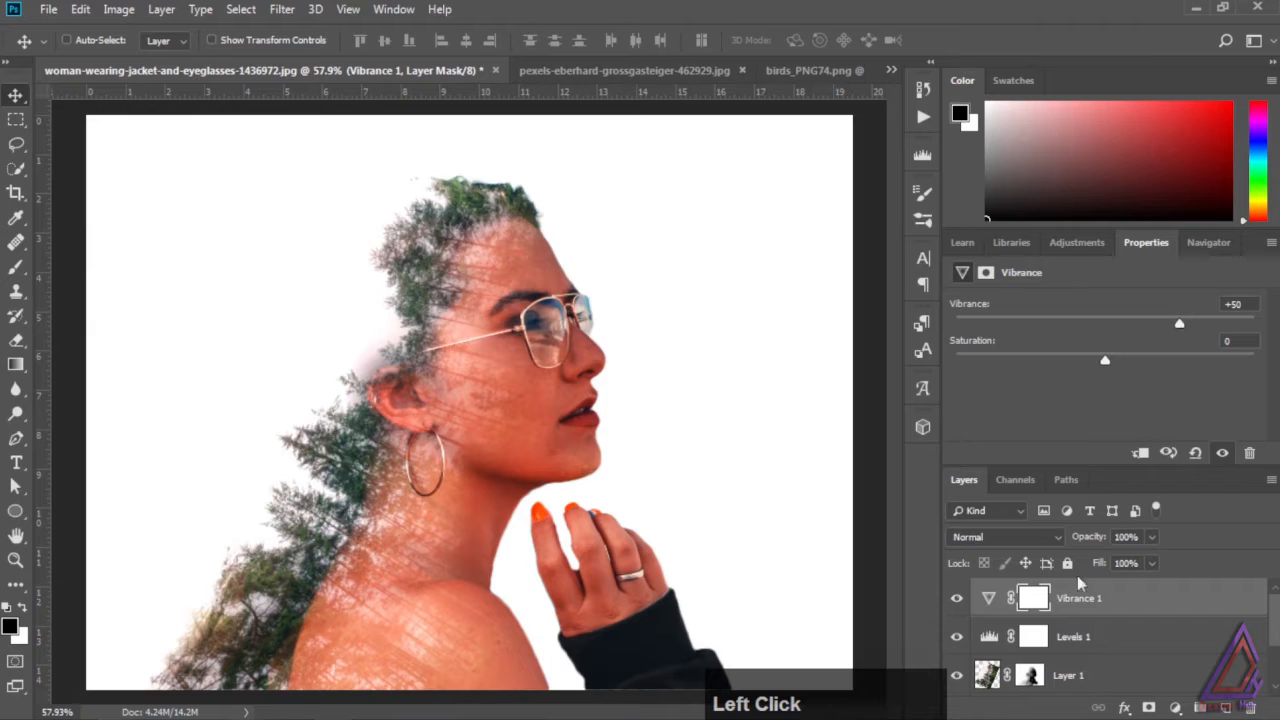
Clip the Levels and Vibrance adjustments to the forest layer.
left_click(988, 640)
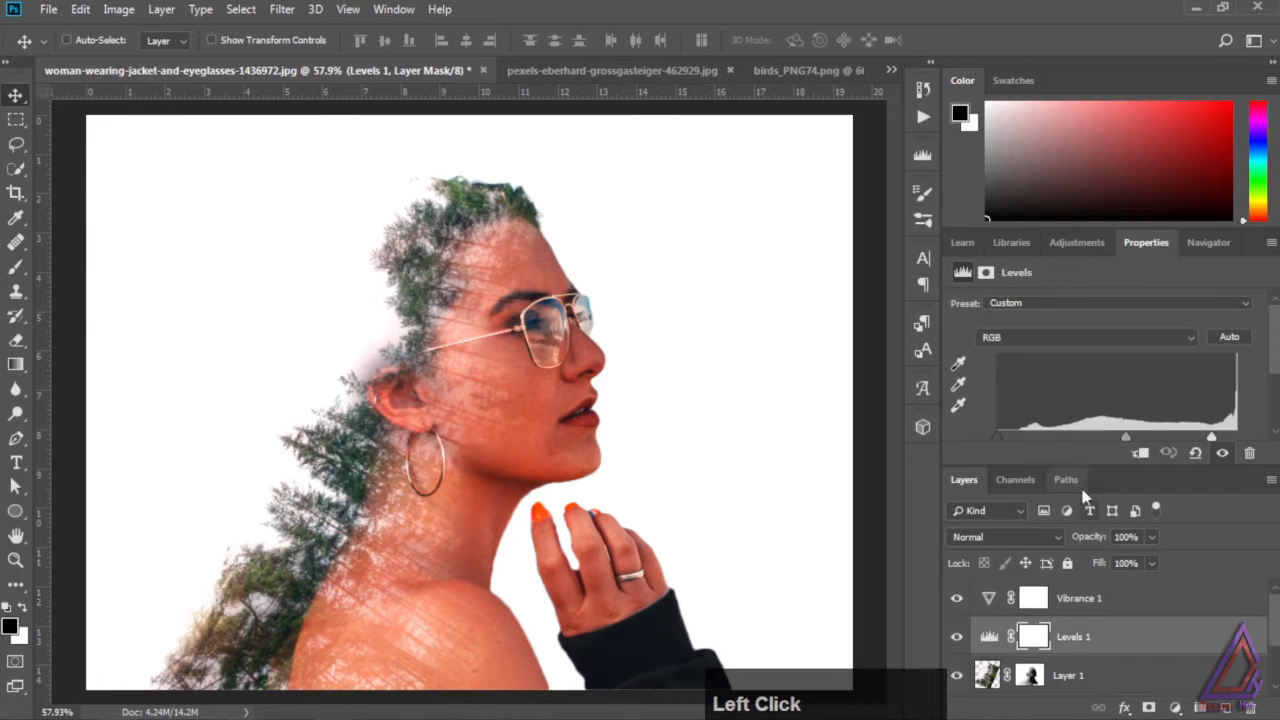
left_click(1140, 454)
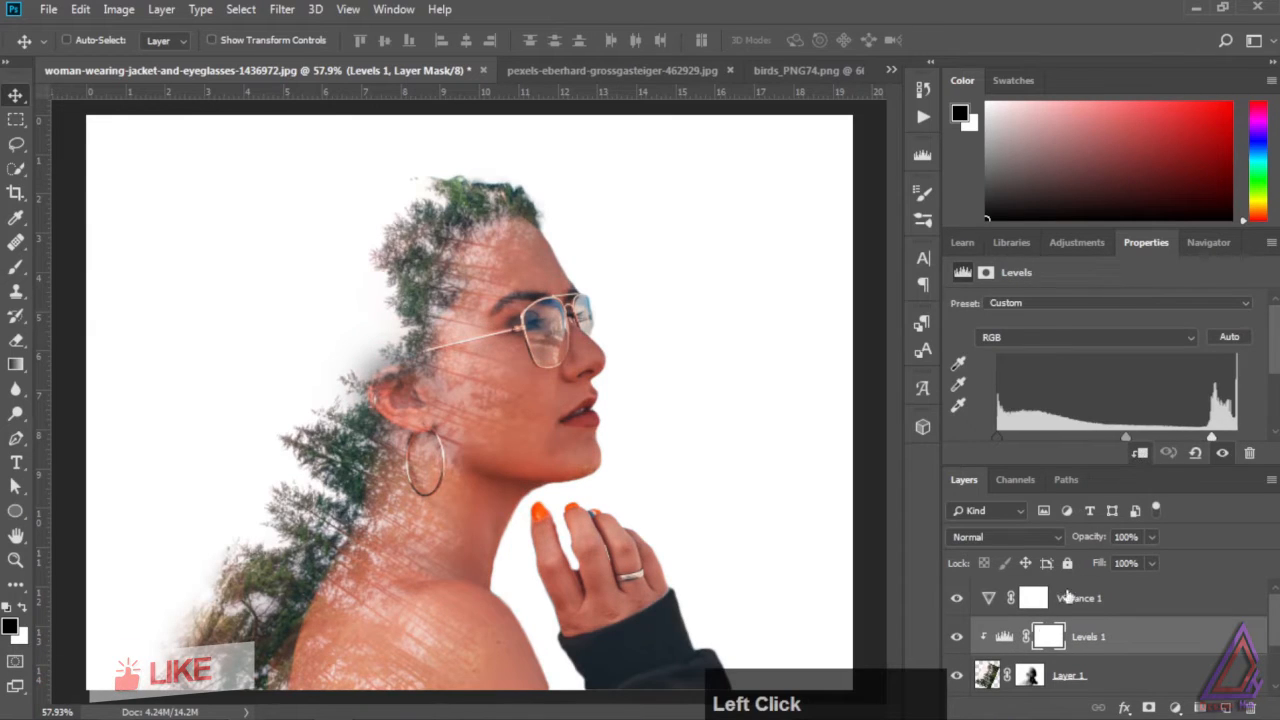
left_click(990, 597)
left_click(1140, 454)
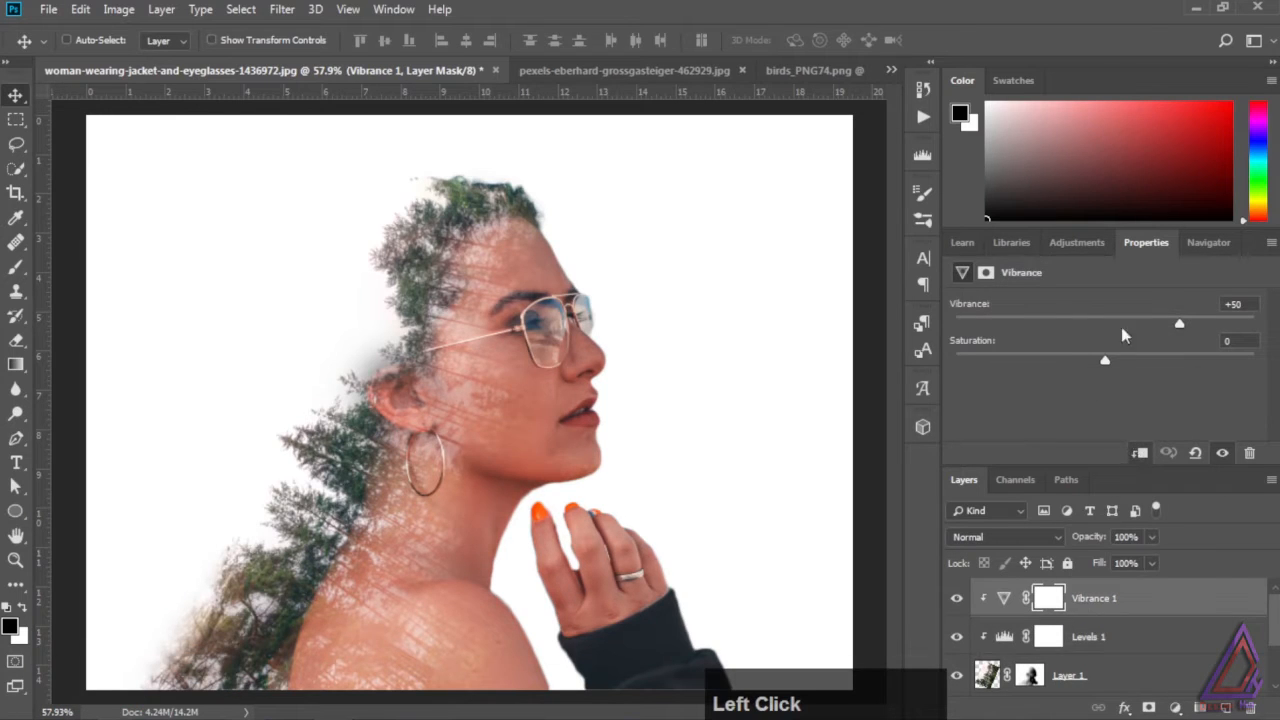
Raise the Vibrance adjustment's saturation to +16.
mouse_move(1112, 366)
left_mouse_down()
mouse_move(1135, 370)
mouse_move(1128, 362)
left_mouse_up()
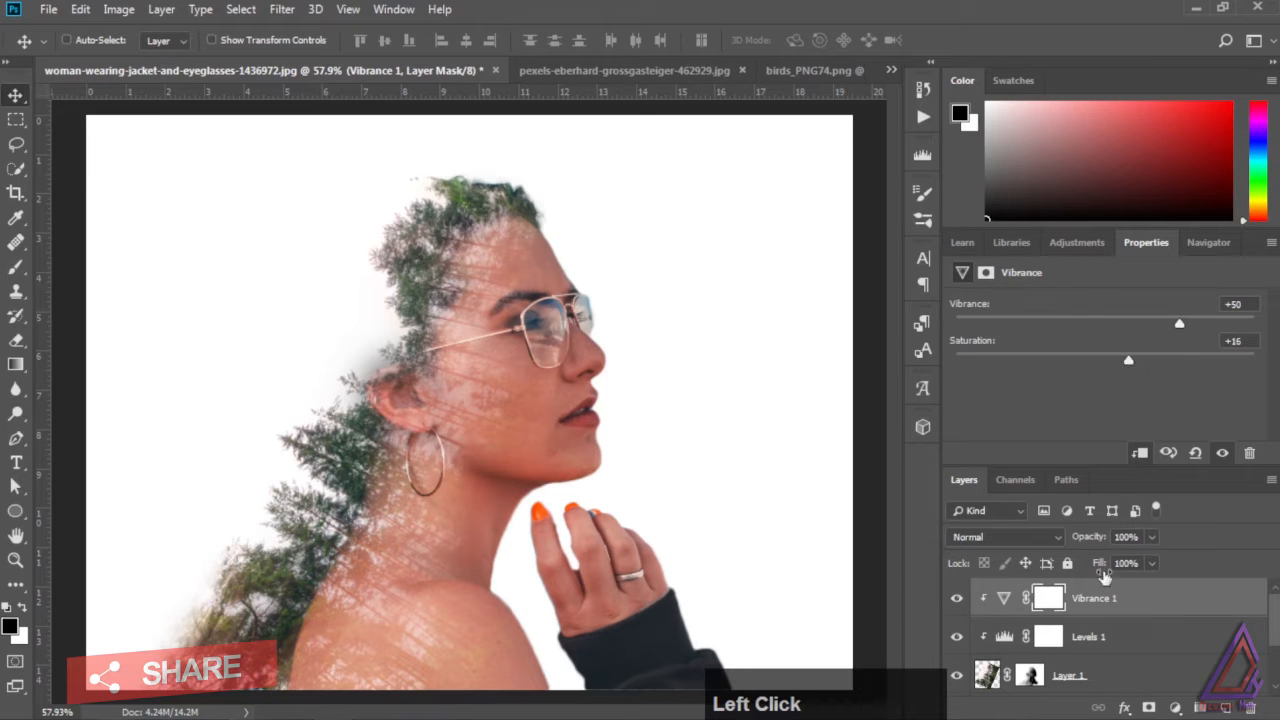
Paint black on the woman layer's mask with a 60 px brush at 100% flow to trim the outer edge of the lower trees.
scroll(1270, 633, "down", 2)
left_click(1033, 640)
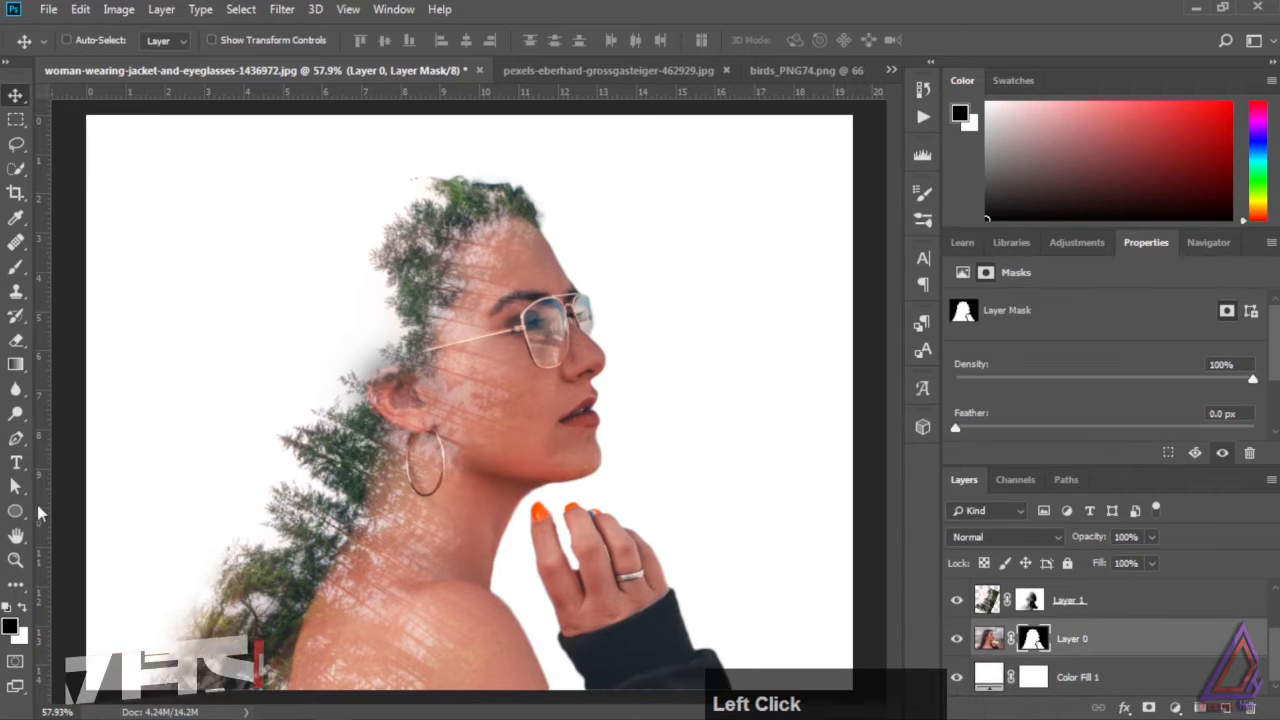
left_click(14, 268)
left_click_drag(177, 543, 197, 630)
key("bracketleft")
key("bracketleft")
key("bracketleft")
key("bracketleft")
key("bracketleft")
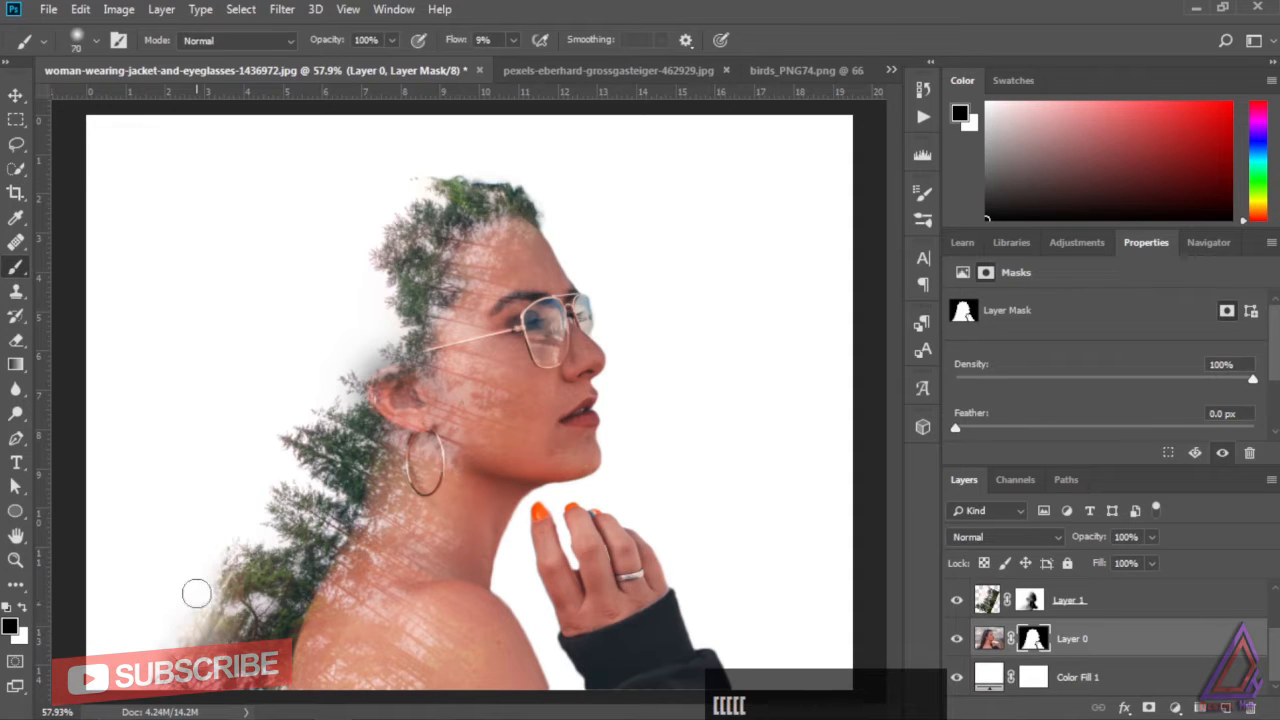
left_click(528, 42)
mouse_move(208, 585)
left_mouse_down()
mouse_move(227, 612)
mouse_move(211, 634)
mouse_move(225, 633)
mouse_move(171, 643)
mouse_move(235, 624)
mouse_move(214, 604)
mouse_move(207, 528)
mouse_move(214, 609)
mouse_move(171, 640)
mouse_move(165, 667)
mouse_move(178, 661)
mouse_move(201, 689)
mouse_move(196, 668)
mouse_move(230, 696)
mouse_move(157, 665)
mouse_move(205, 651)
left_mouse_up()
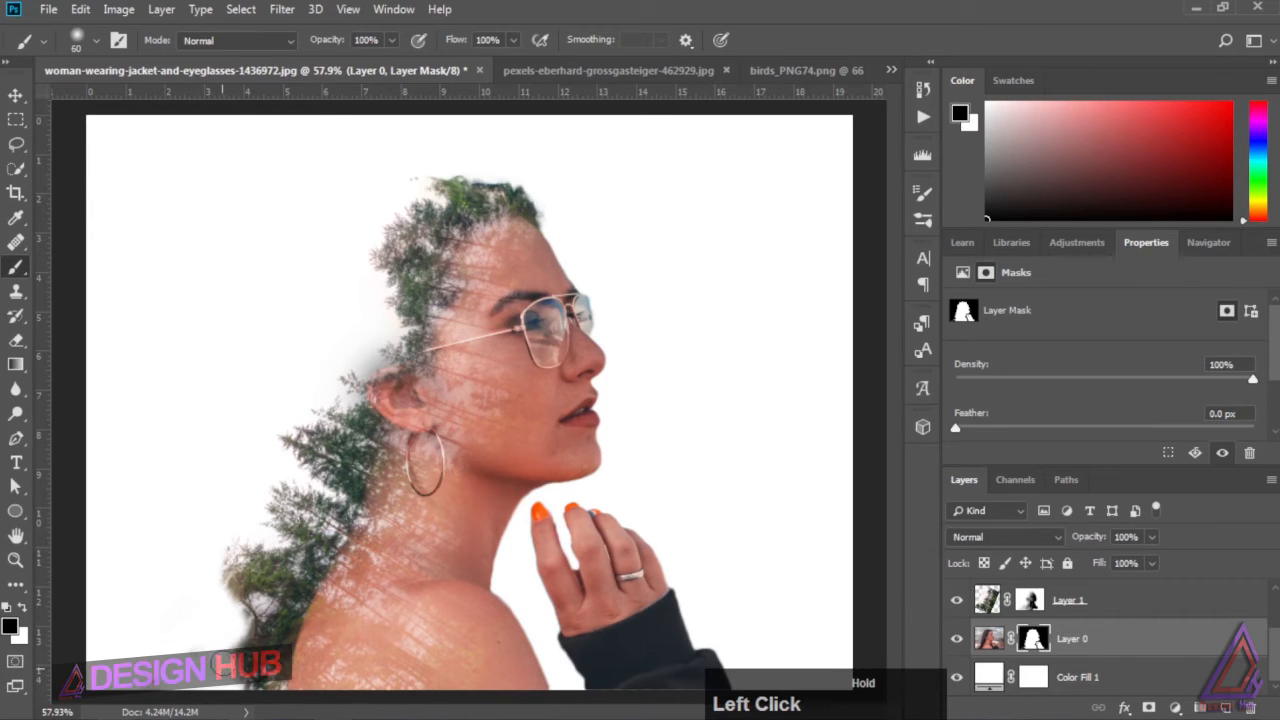
mouse_move(250, 688)
left_mouse_down()
mouse_move(262, 656)
mouse_move(244, 686)
mouse_move(279, 674)
mouse_move(164, 696)
mouse_move(190, 697)
mouse_move(259, 658)
mouse_move(257, 671)
mouse_move(263, 653)
mouse_move(237, 672)
left_mouse_up()
Paint white on the woman layer's mask with a 40 px brush to restore tree detail along the lower back edge.
key("x")
key("bracketleft")
key("bracketleft")
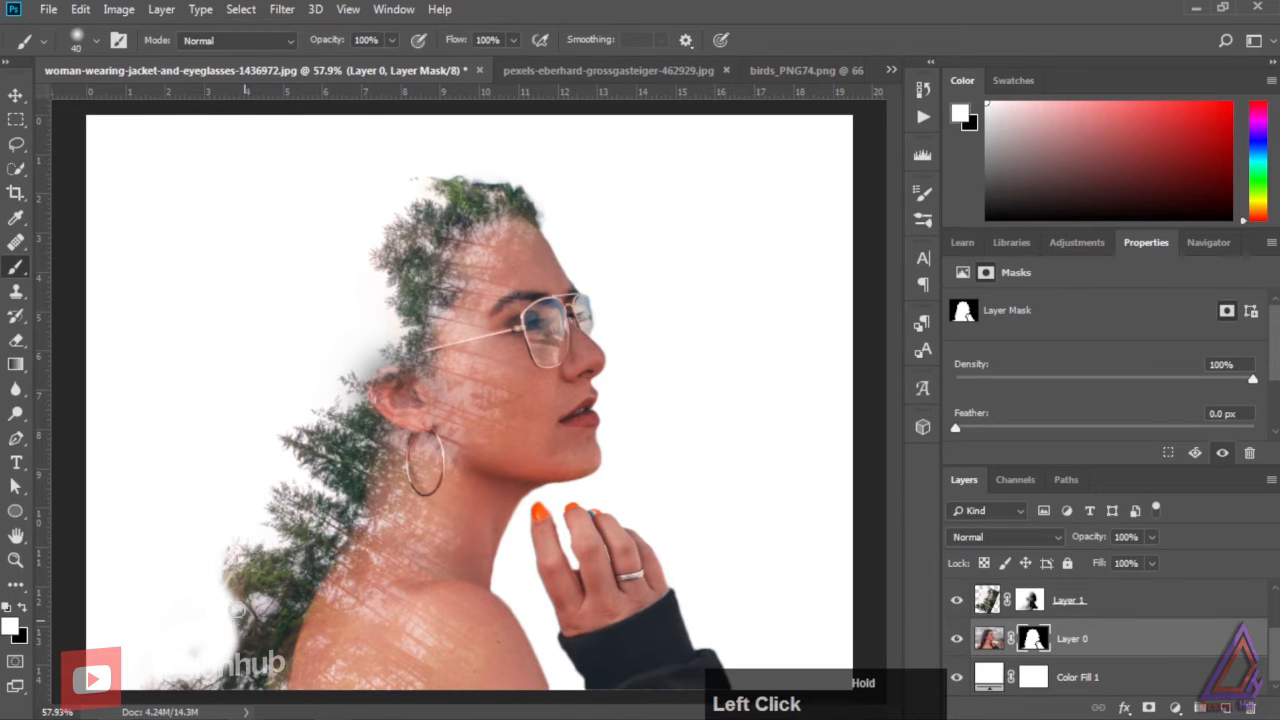
mouse_move(237, 606)
left_mouse_down()
mouse_move(228, 557)
mouse_move(243, 555)
left_mouse_up()
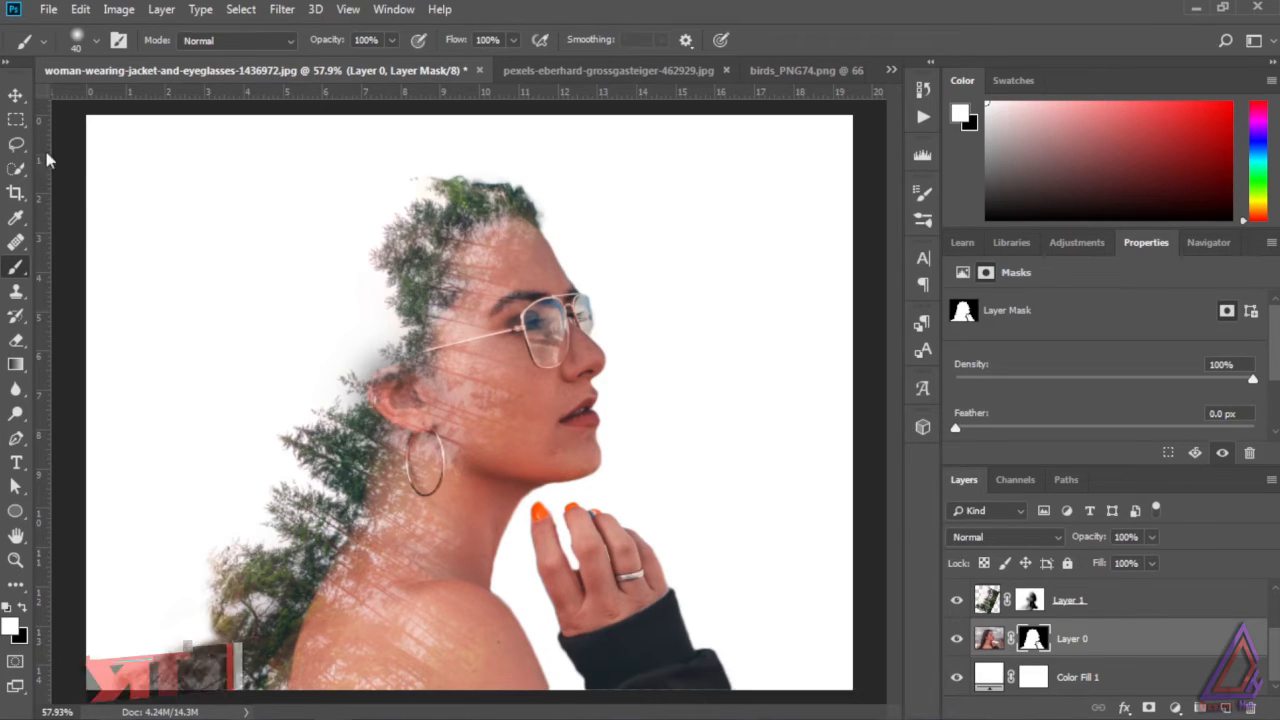
left_click(16, 95)
Add a Selective Color adjustment above the Vibrance layer.
scroll(1277, 660, "up", 2)
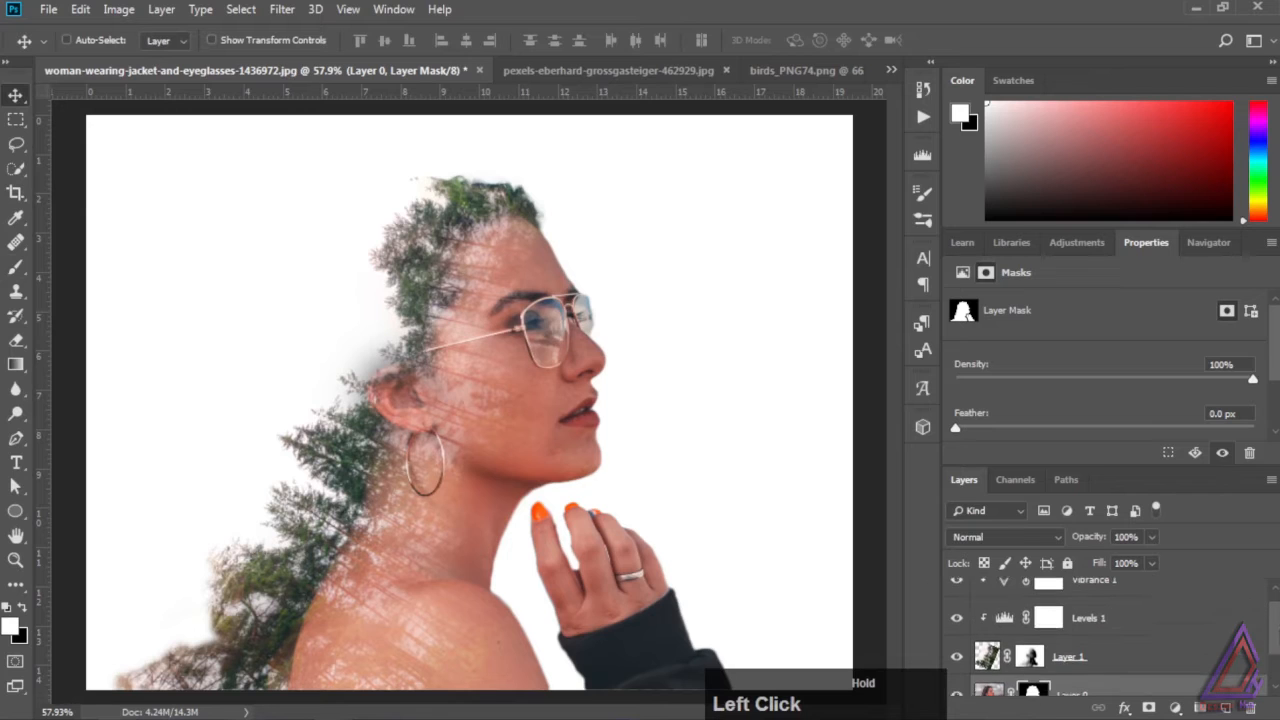
left_click(1016, 600)
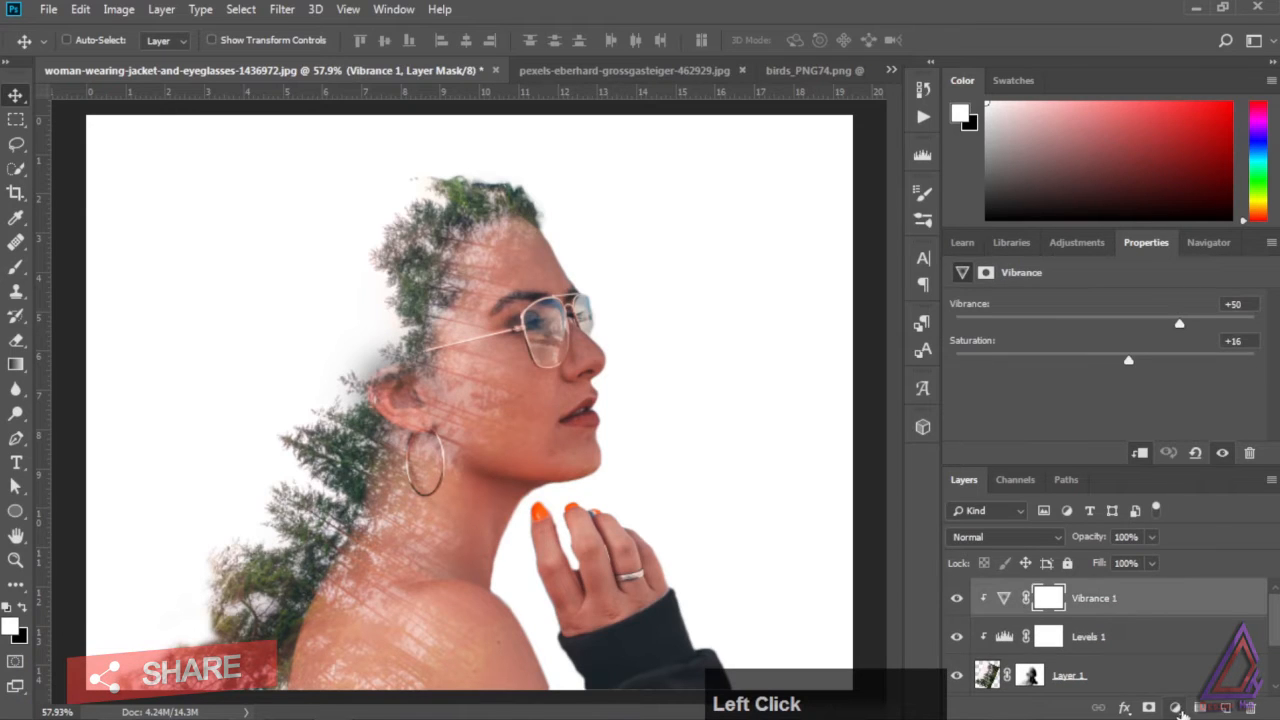
left_click(1175, 707)
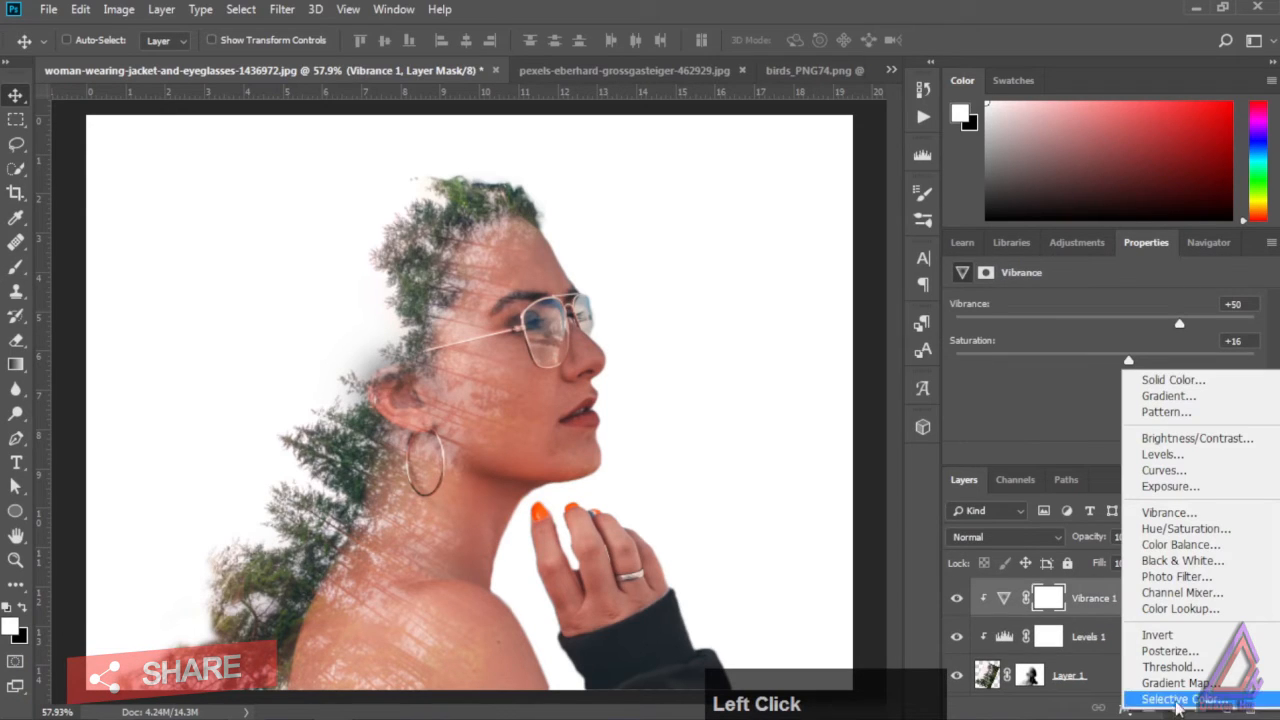
left_click(1180, 699)
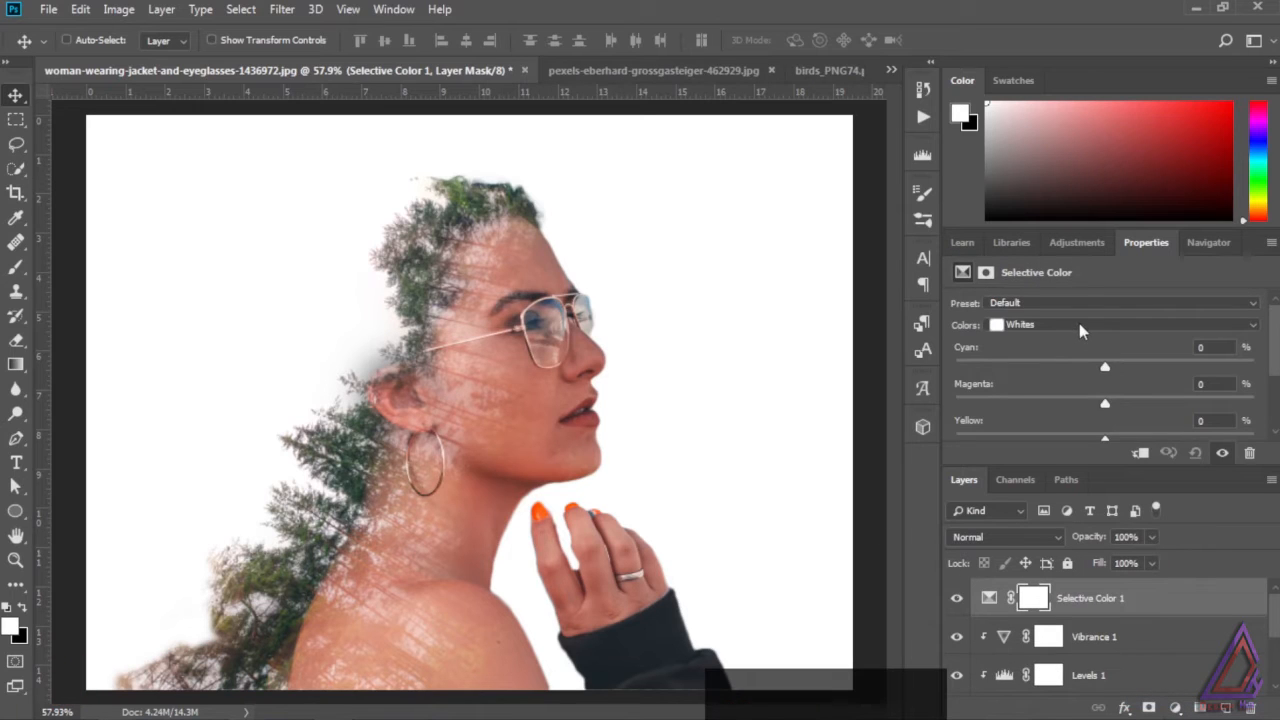
Set the Selective Color Reds range to cyan +6, magenta -5 and black +10.
left_click(1082, 324)
left_click(1080, 338)
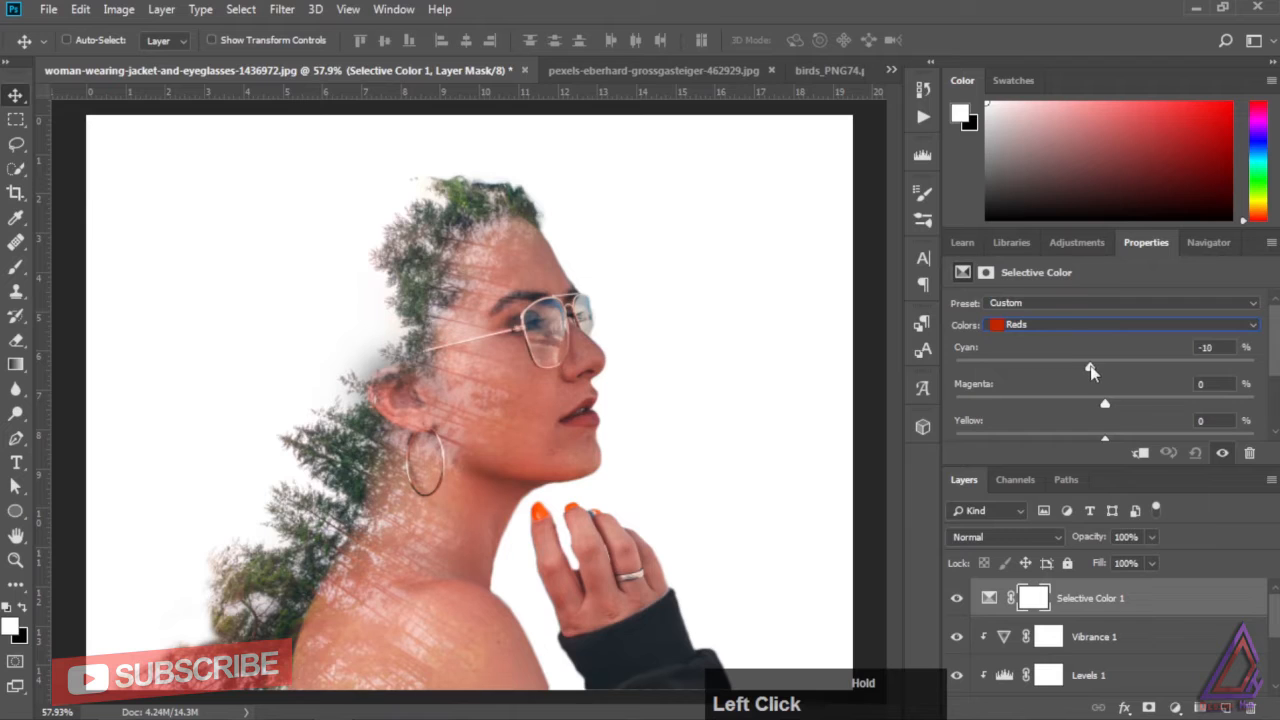
mouse_move(1103, 403)
left_mouse_down()
mouse_move(1086, 405)
mouse_move(1097, 405)
left_mouse_up()
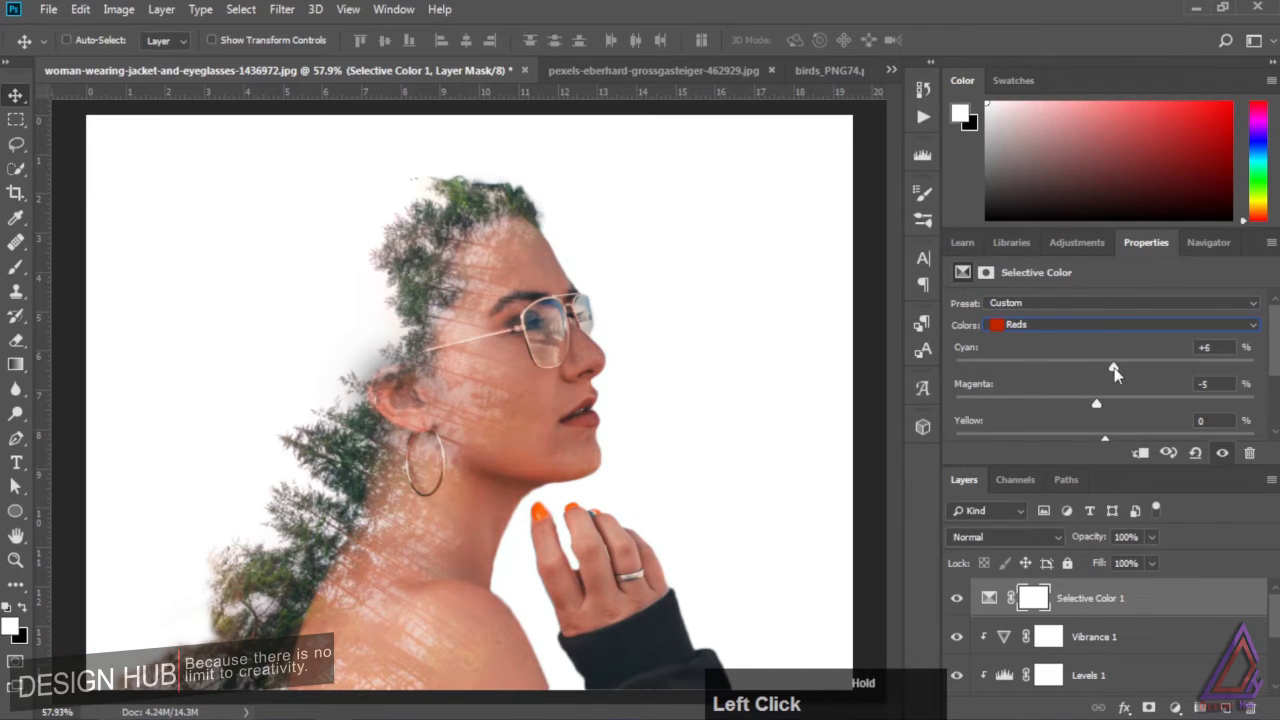
scroll(1247, 381, "down", 3)
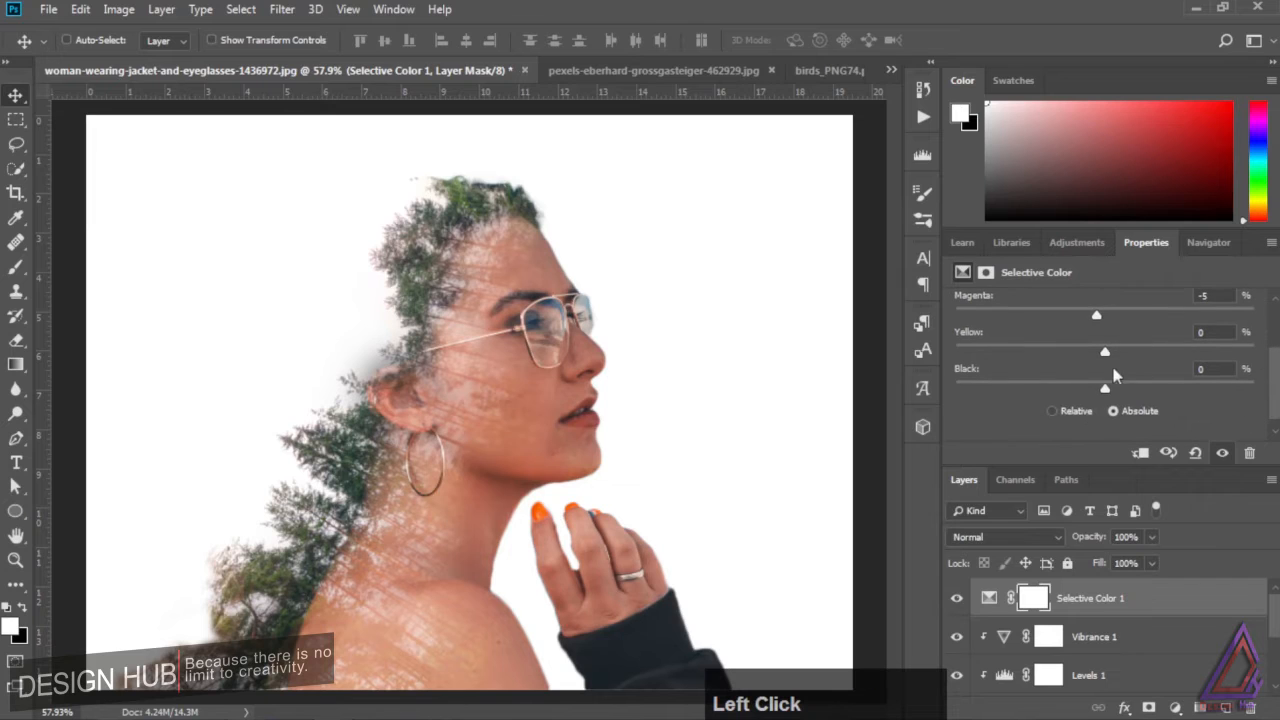
left_click_drag(1105, 393, 1121, 392)
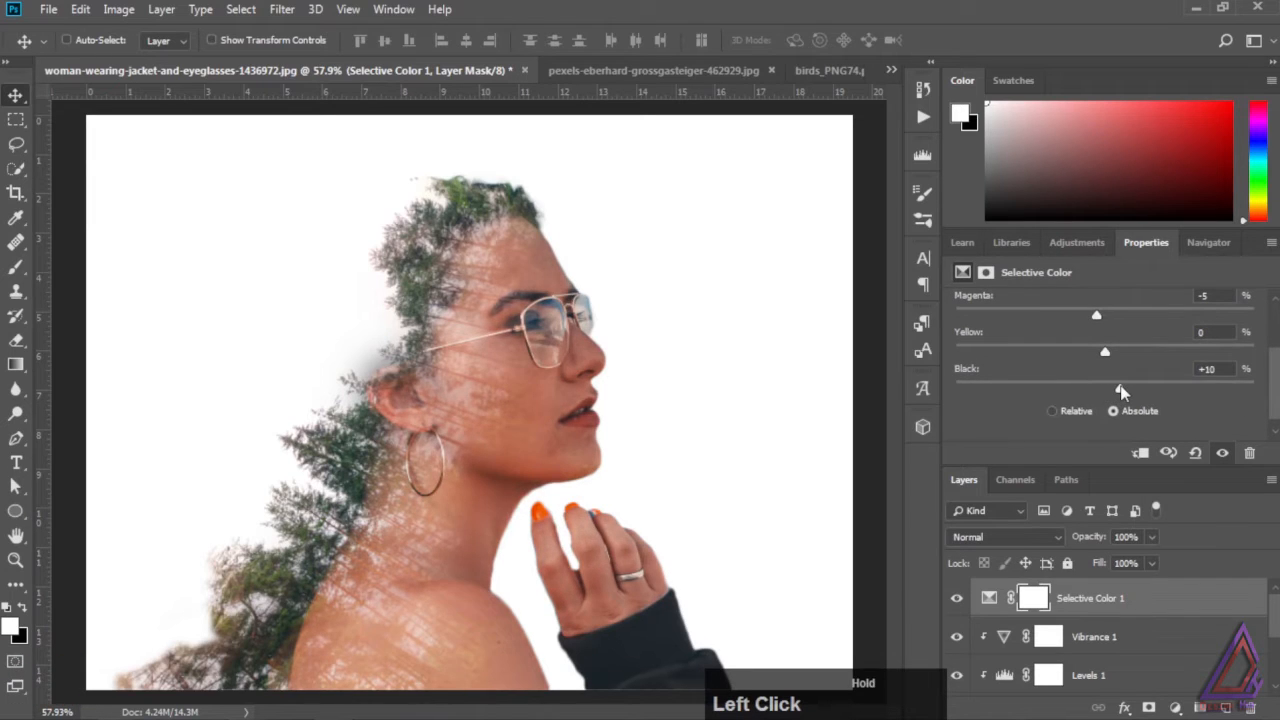
Tint the Selective Color Whites range light blue by raising cyan and setting magenta +10, yellow -14 and black -2.
scroll(1272, 413, "up", 3)
left_click(1137, 326)
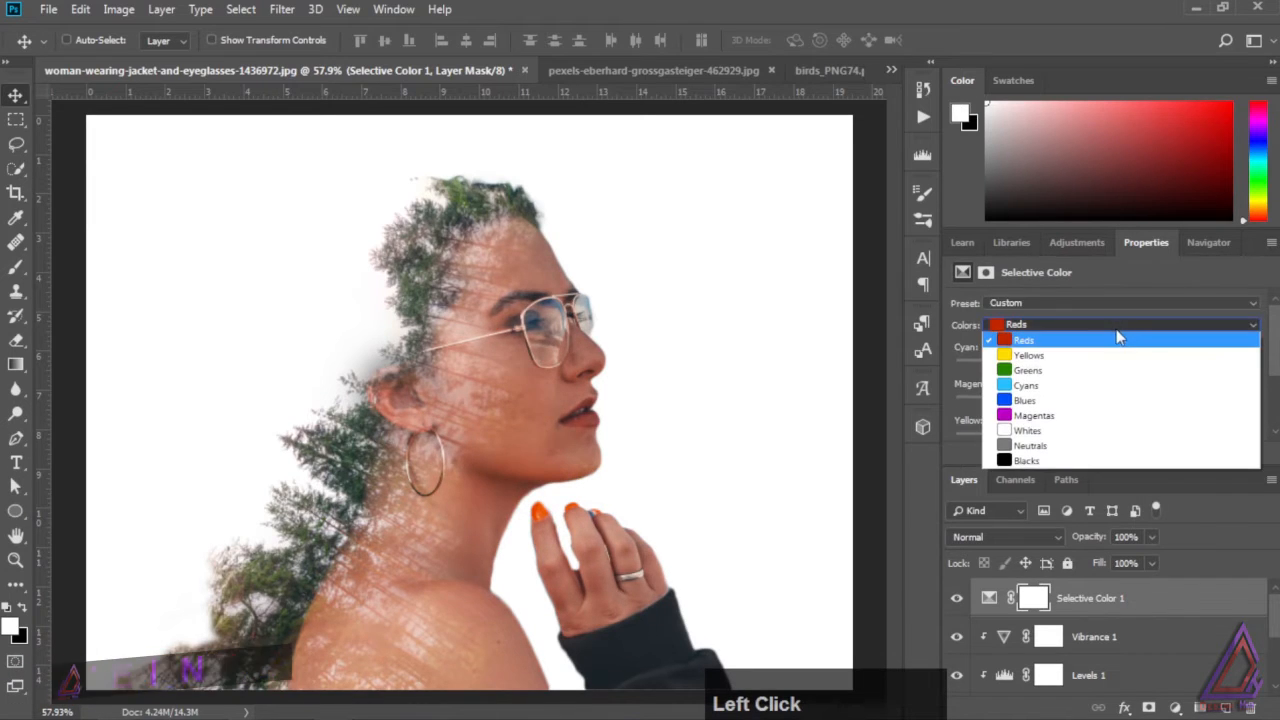
left_click(1104, 370)
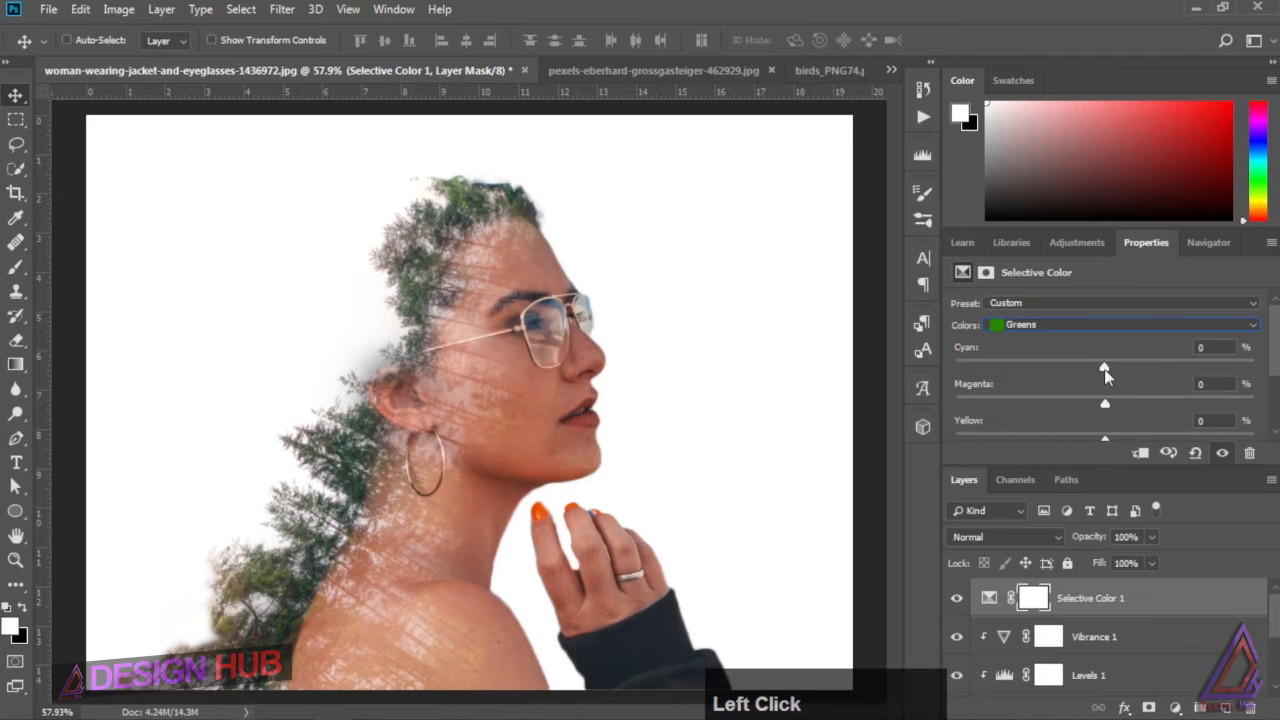
left_click_drag(1104, 369, 1144, 369)
left_click(1112, 324)
left_click(1122, 427)
mouse_move(1103, 411)
left_mouse_down()
mouse_move(1092, 411)
mouse_move(1119, 409)
left_mouse_up()
scroll(1260, 370, "down", 2)
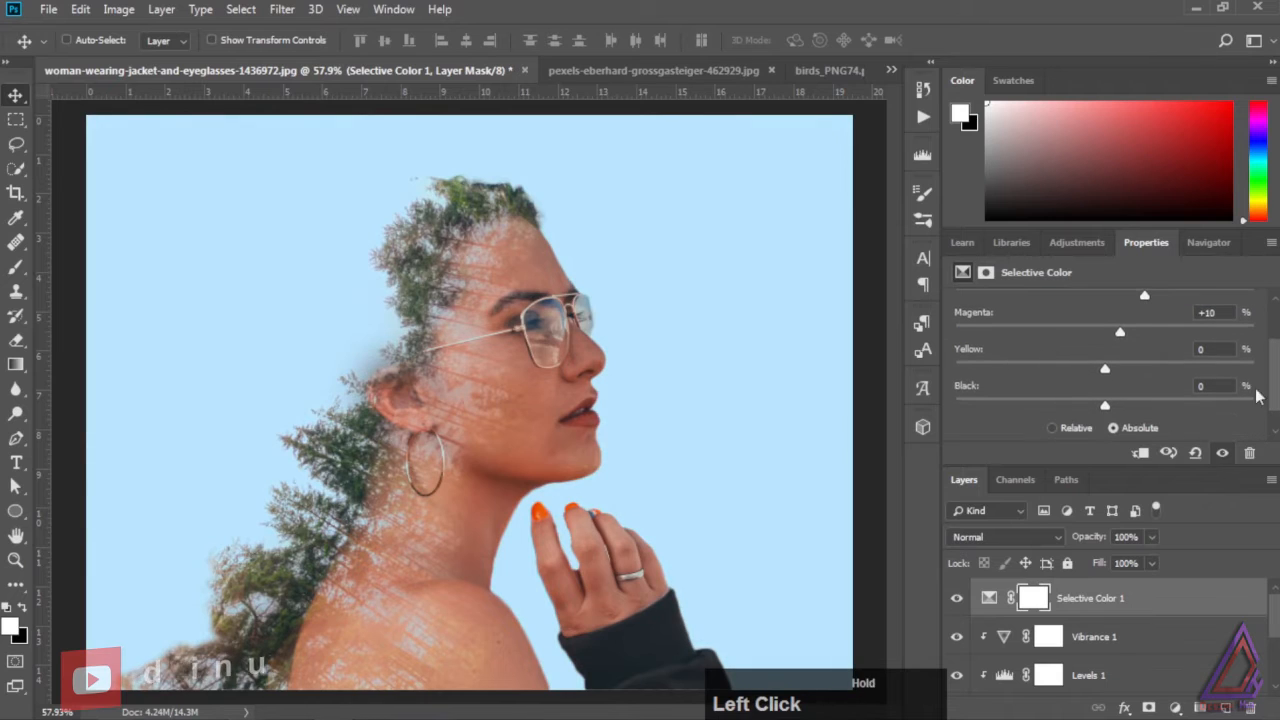
left_click(1106, 370)
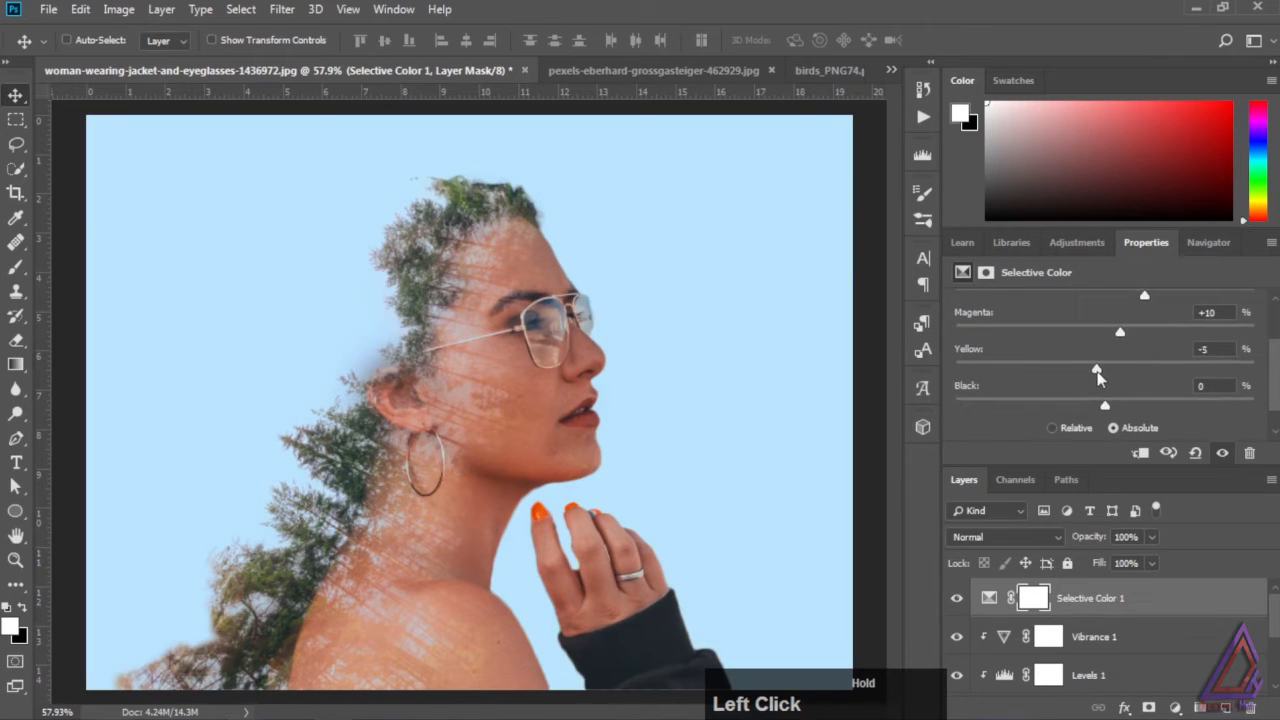
mouse_move(1106, 408)
left_mouse_down()
mouse_move(1086, 407)
mouse_move(1119, 411)
mouse_move(1101, 406)
left_mouse_up()
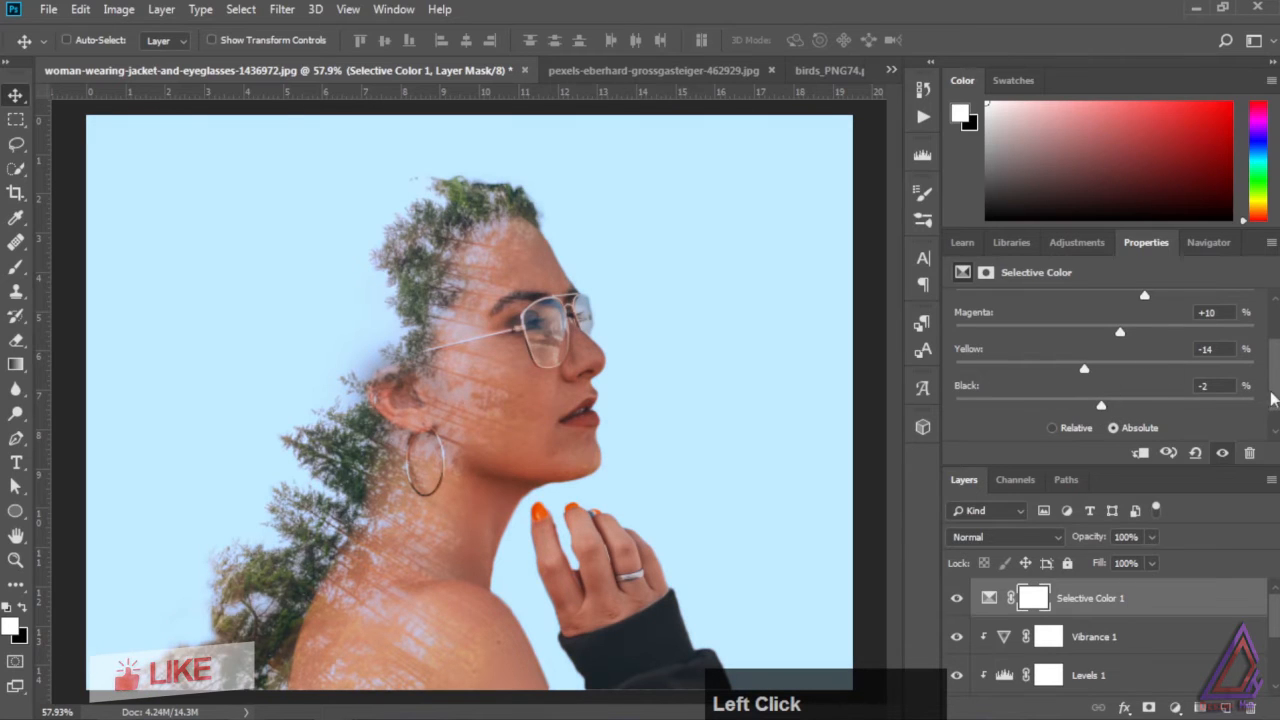
Try changing the yellow amount in the Selective Color Yellows range.
scroll(1272, 400, "up", 2)
left_click(1132, 325)
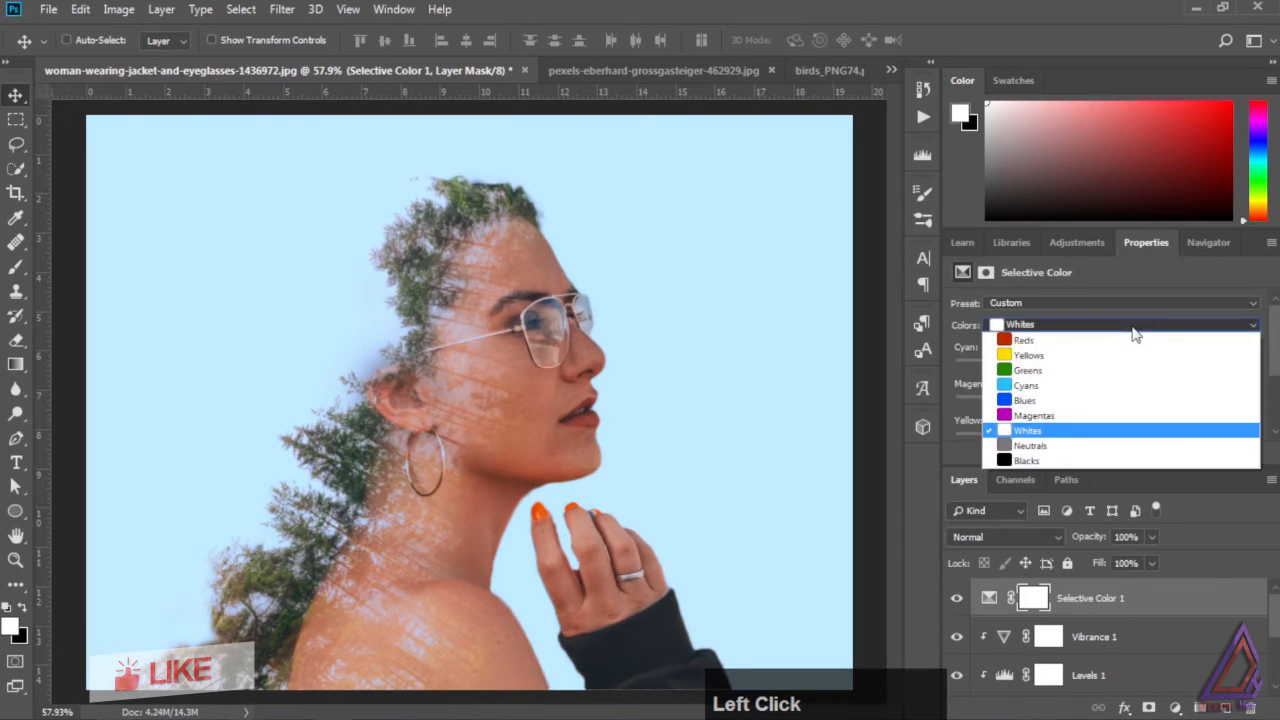
left_click(1081, 356)
mouse_move(1106, 438)
left_mouse_down()
mouse_move(1127, 434)
mouse_move(1106, 438)
left_mouse_up()
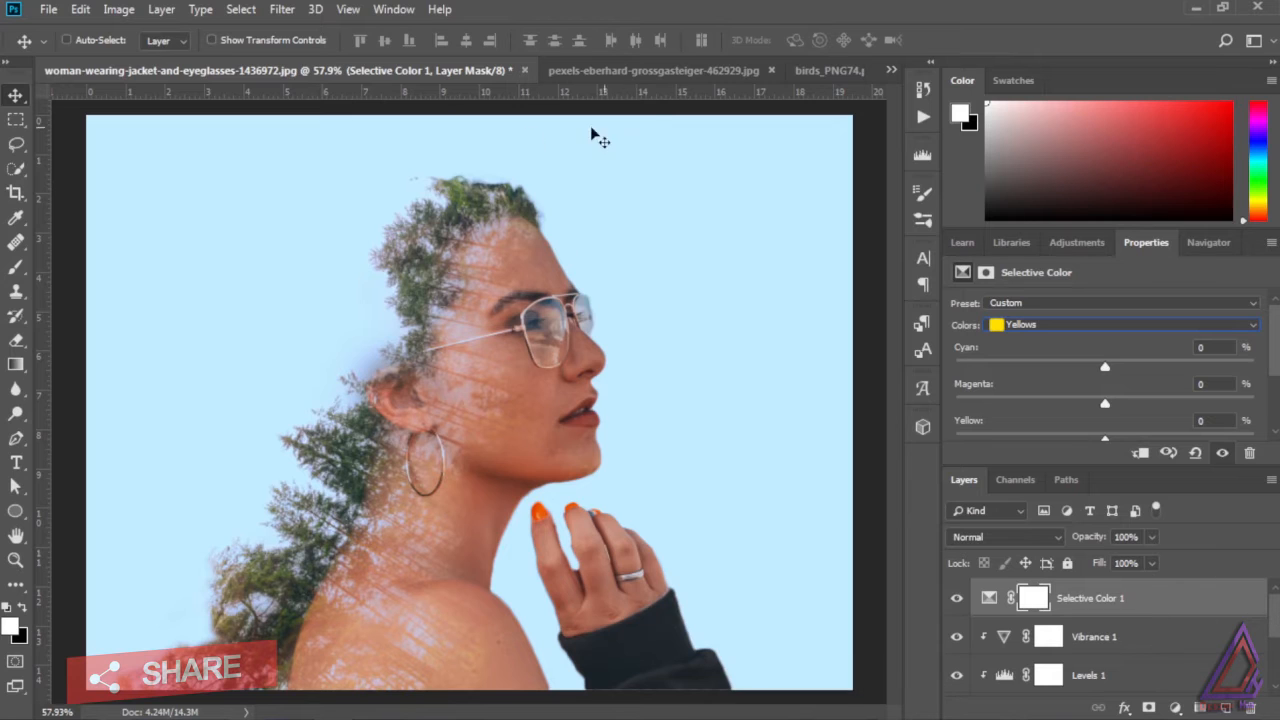
Show the flying-birds layer in birds_PNG74.png and copy it into the portrait document.
left_click(810, 71)
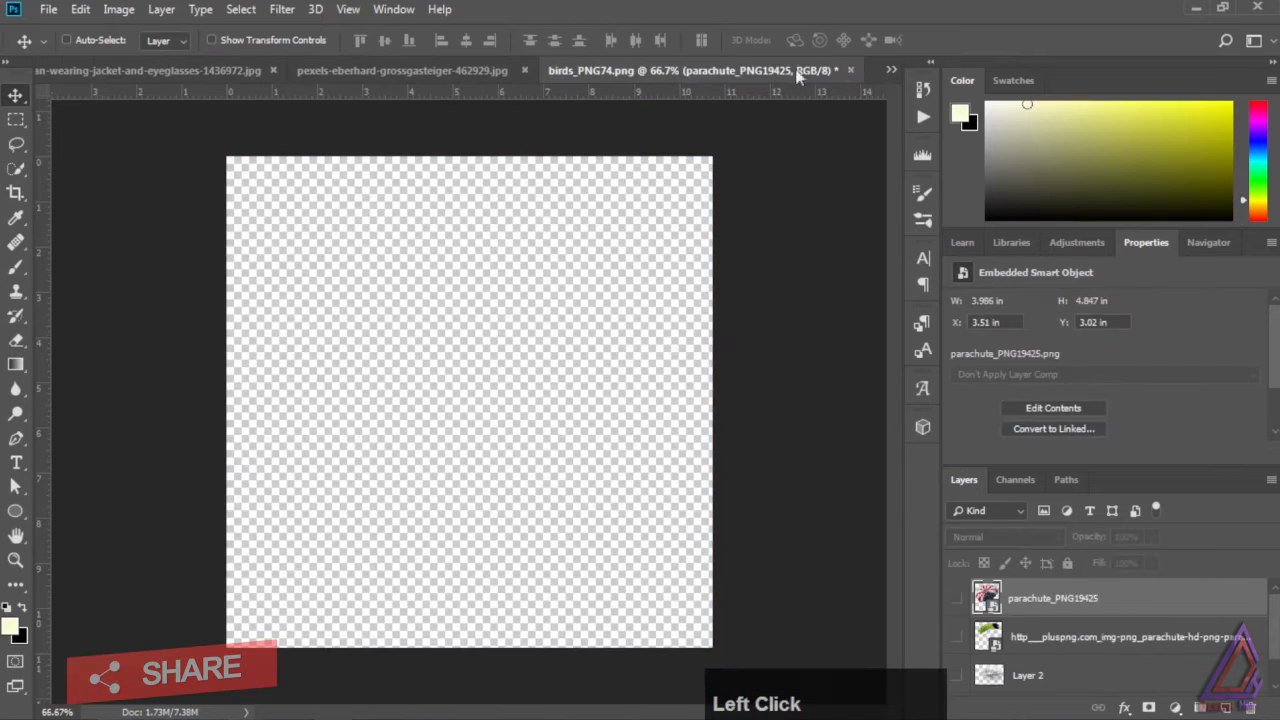
left_click(1003, 681)
scroll(1030, 645, "down", 1)
left_click(956, 677)
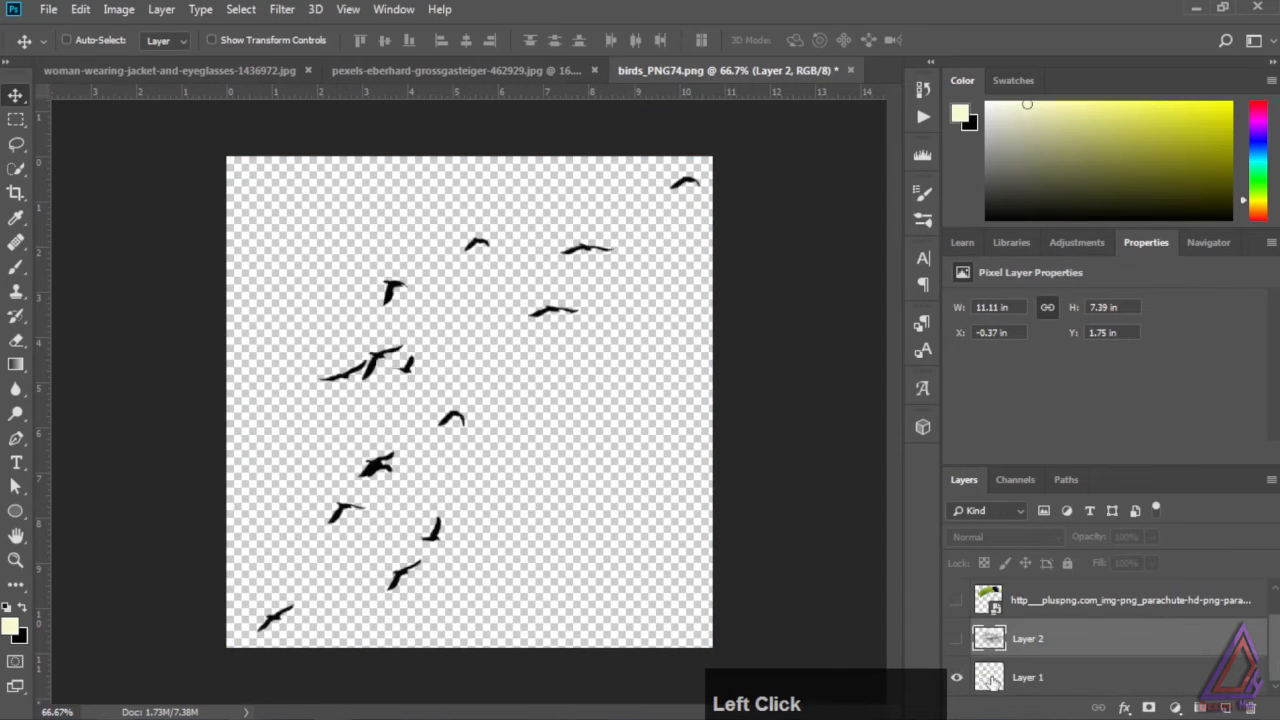
left_click(990, 678)
left_click_drag(410, 380, 286, 404)
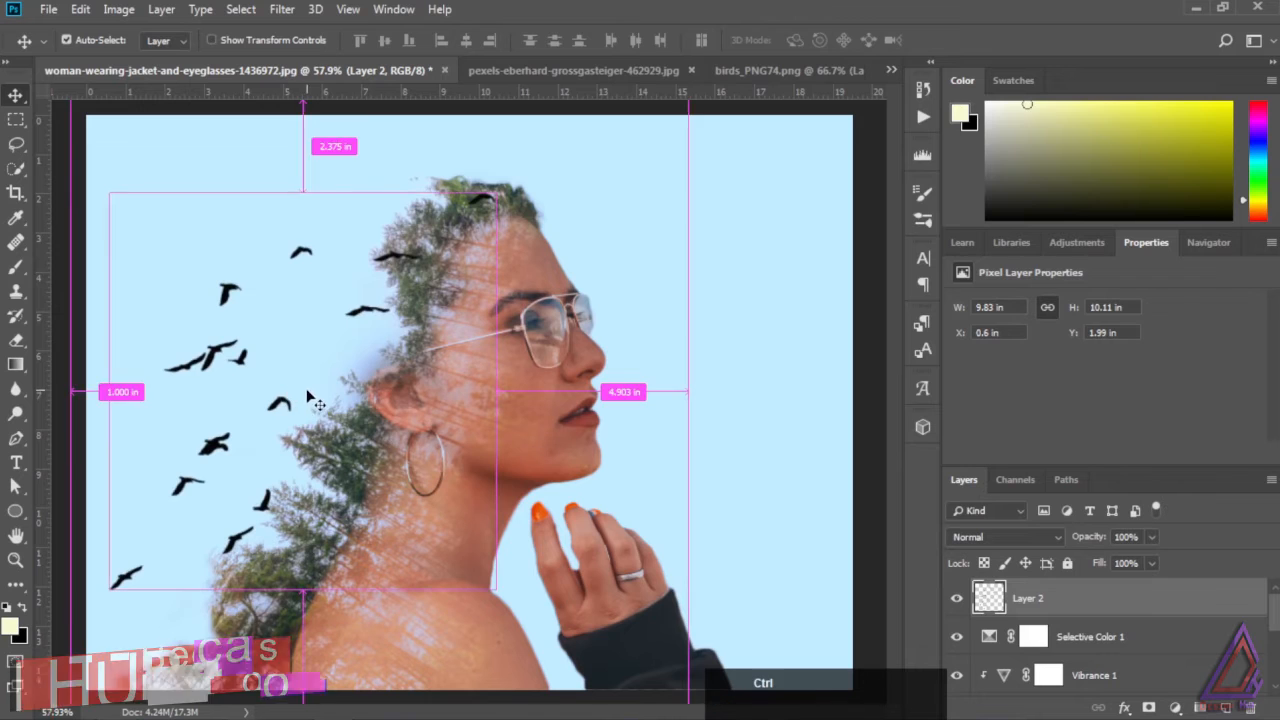
Shrink and rotate the birds to about 4.25 × 6.9 in behind the head and set their layer opacity to 60%.
key("ctrl+t")
left_click_drag(494, 194, 411, 278)
left_click_drag(340, 360, 307, 371)
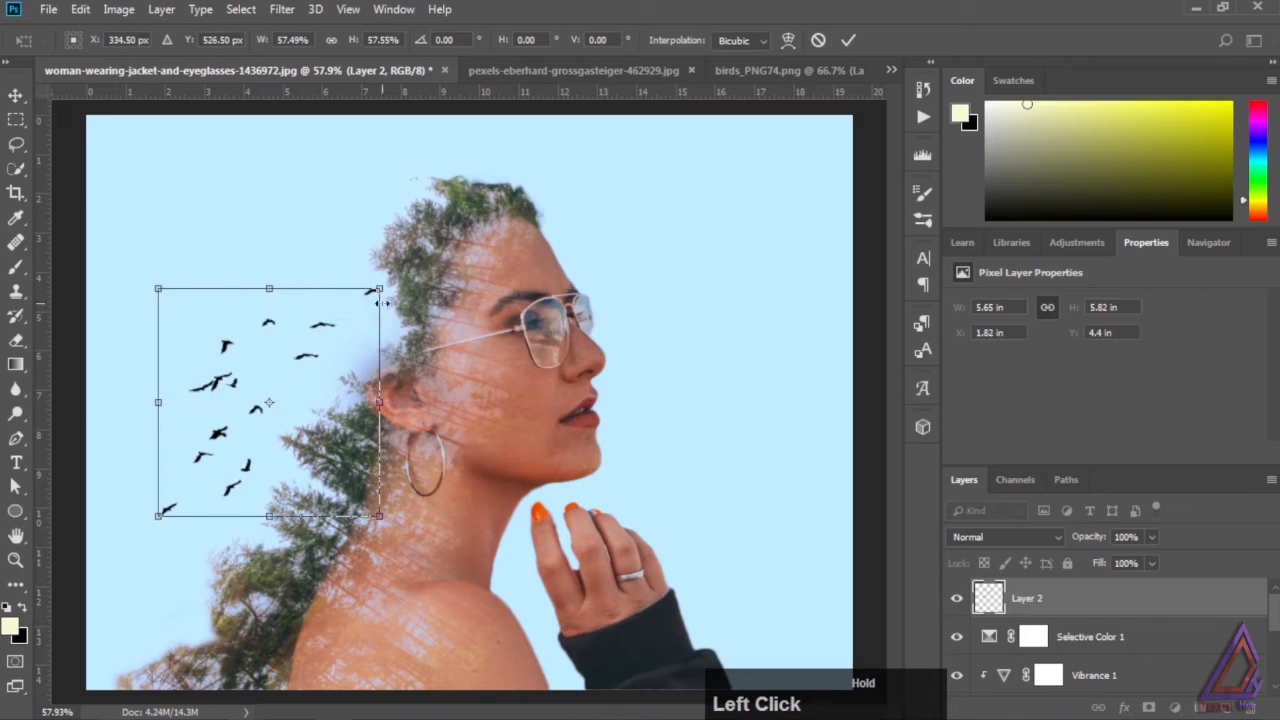
left_click_drag(410, 280, 172, 541)
left_click_drag(248, 462, 224, 462)
left_click(848, 40)
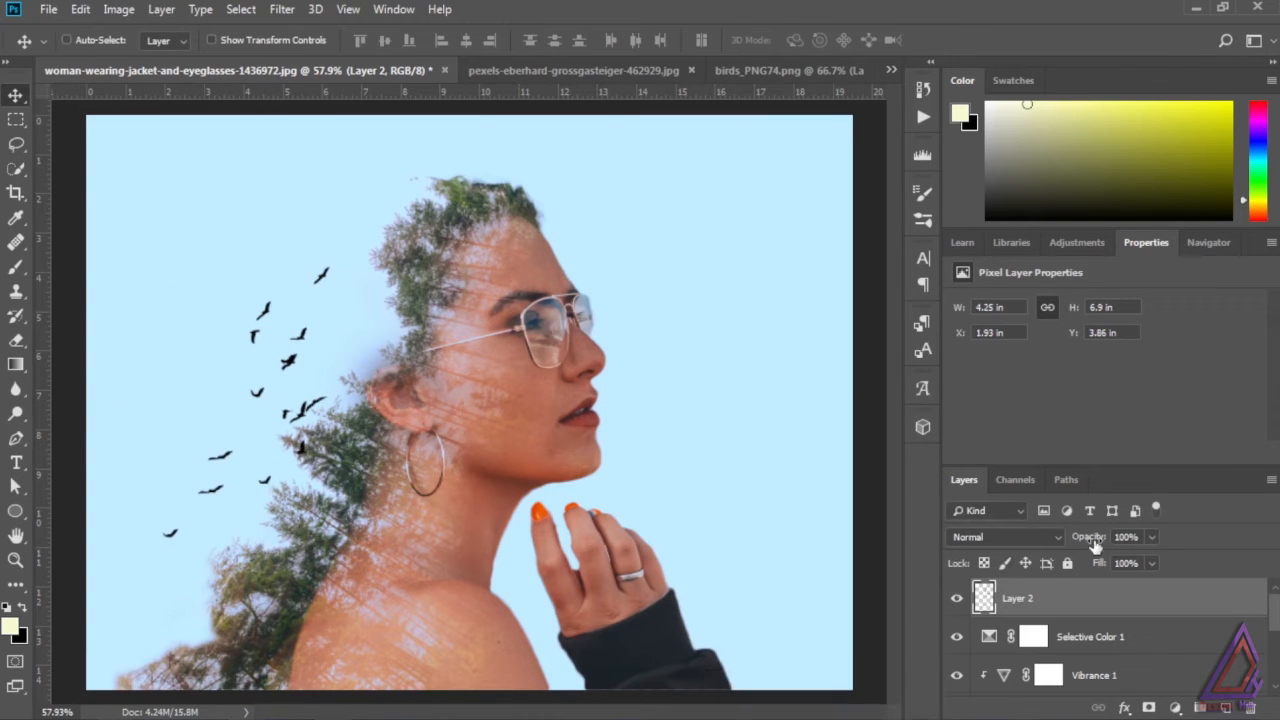
left_click_drag(1090, 540, 1057, 543)
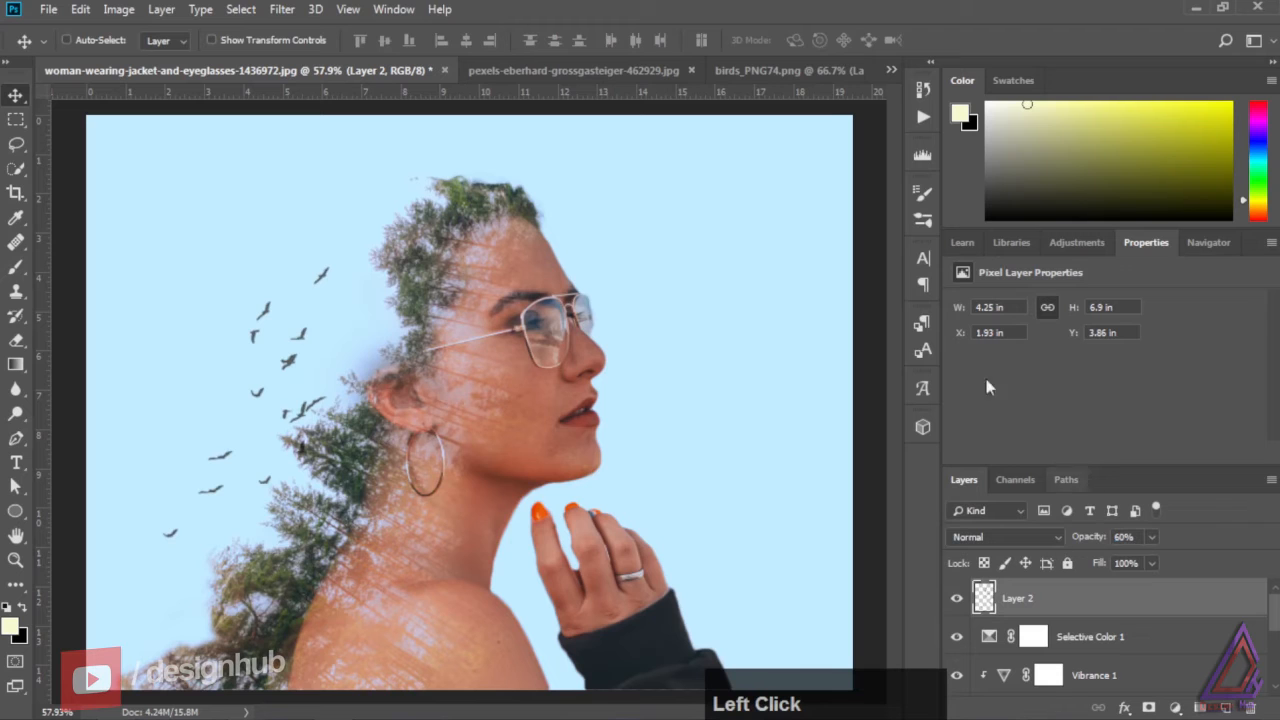
Show the cloud layer in birds_PNG74.png, hide the birds there, and copy the cloud into the portrait document.
left_click(766, 69)
left_click(957, 638)
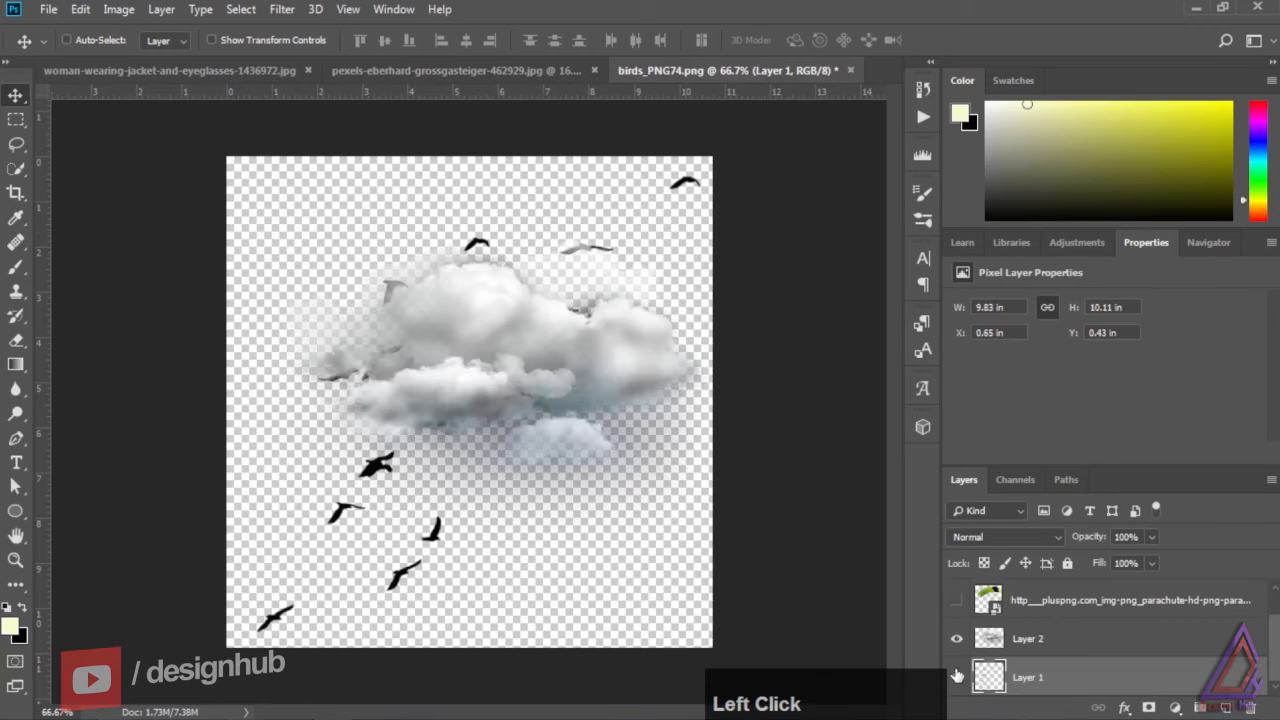
left_click(957, 678)
left_click(1027, 640)
left_click_drag(563, 361, 524, 208)
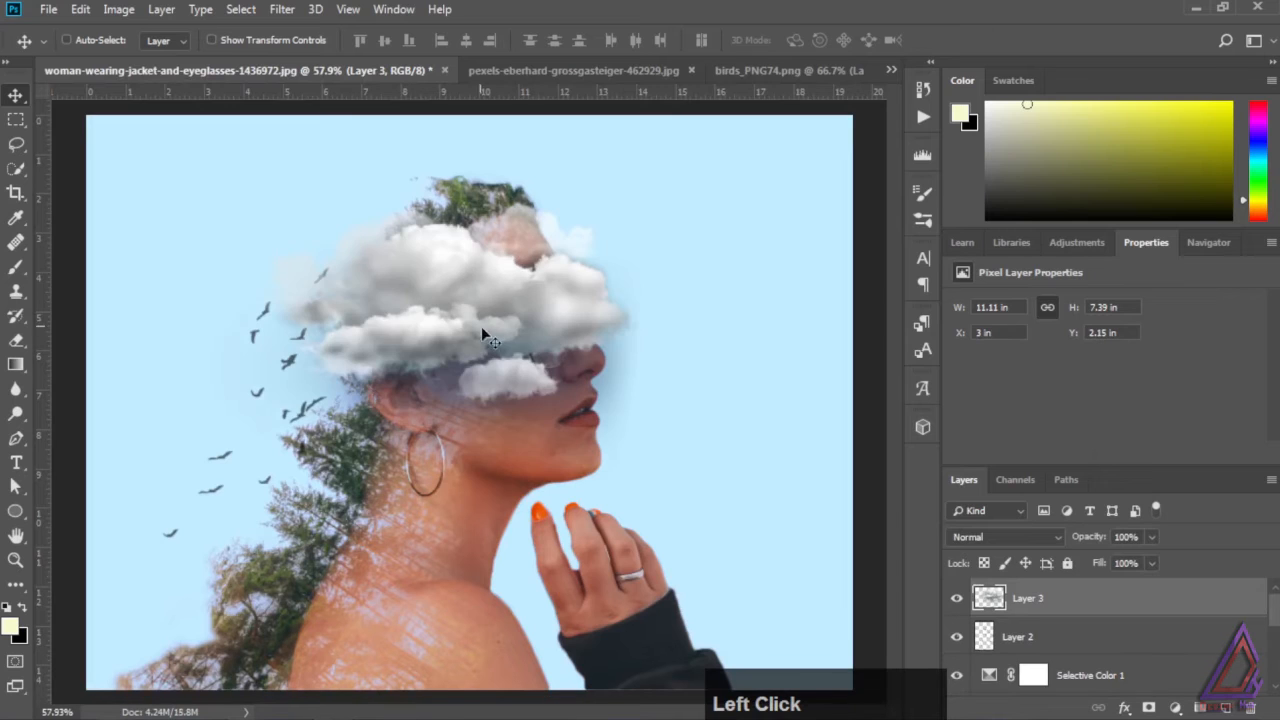
Scale the cloud to 55.86%, rotate it to -28.33° and position it behind the head.
key("ctrl+t")
left_click_drag(648, 205, 533, 145)
left_click_drag(438, 292, 326, 374)
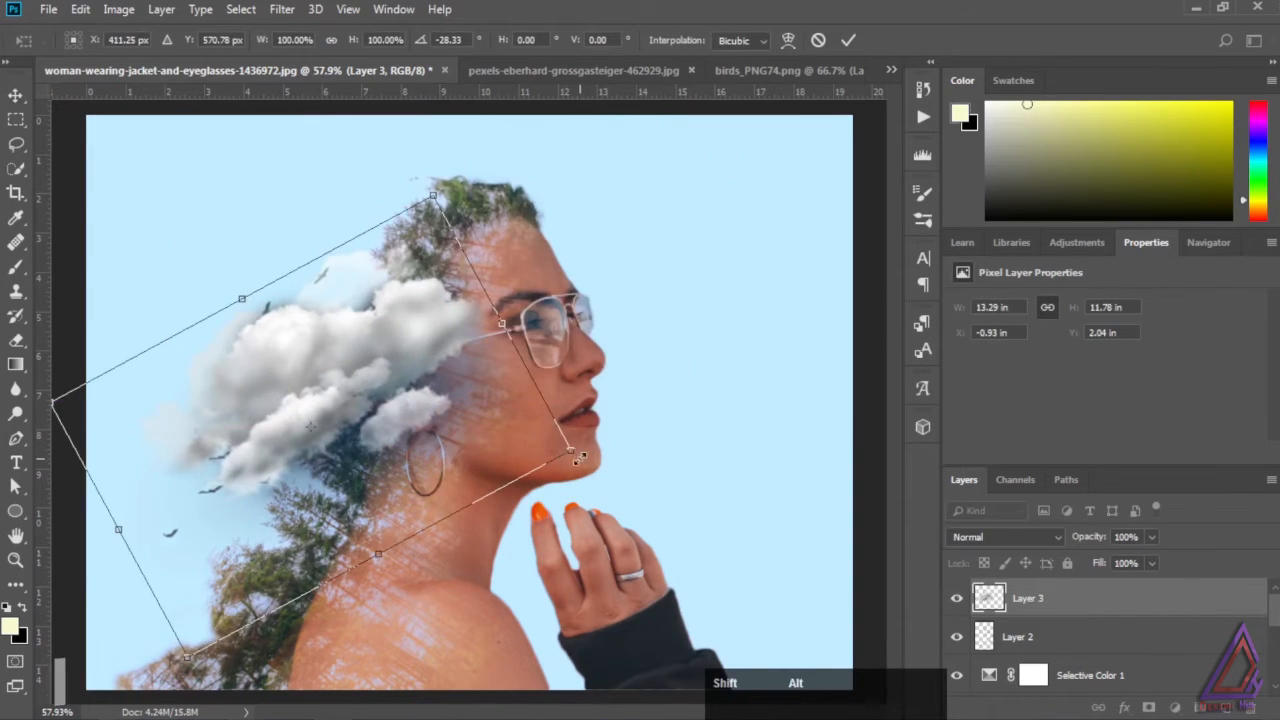
left_click_drag(579, 456, 456, 430)
left_click_drag(376, 382, 375, 324)
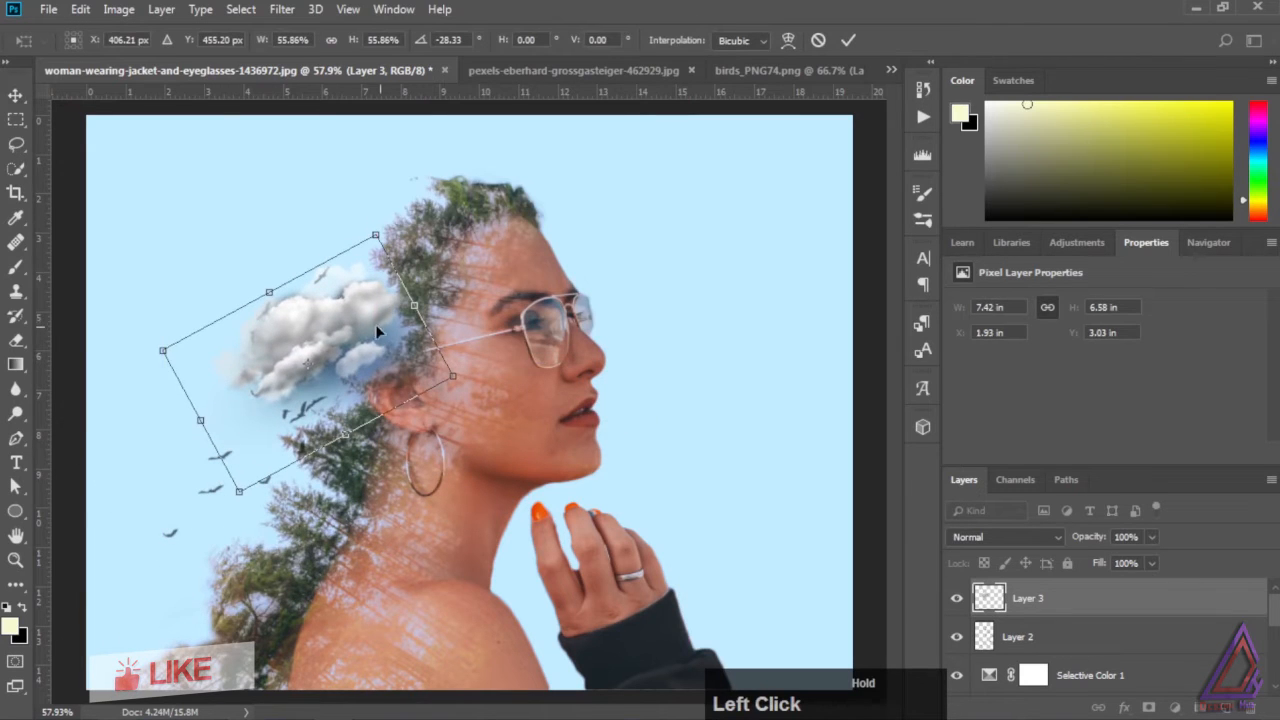
Set the cloud layer's blend mode to Screen, rotate it to -22.18° and move it farther from the head over the birds.
left_click(1008, 538)
left_click(1018, 217)
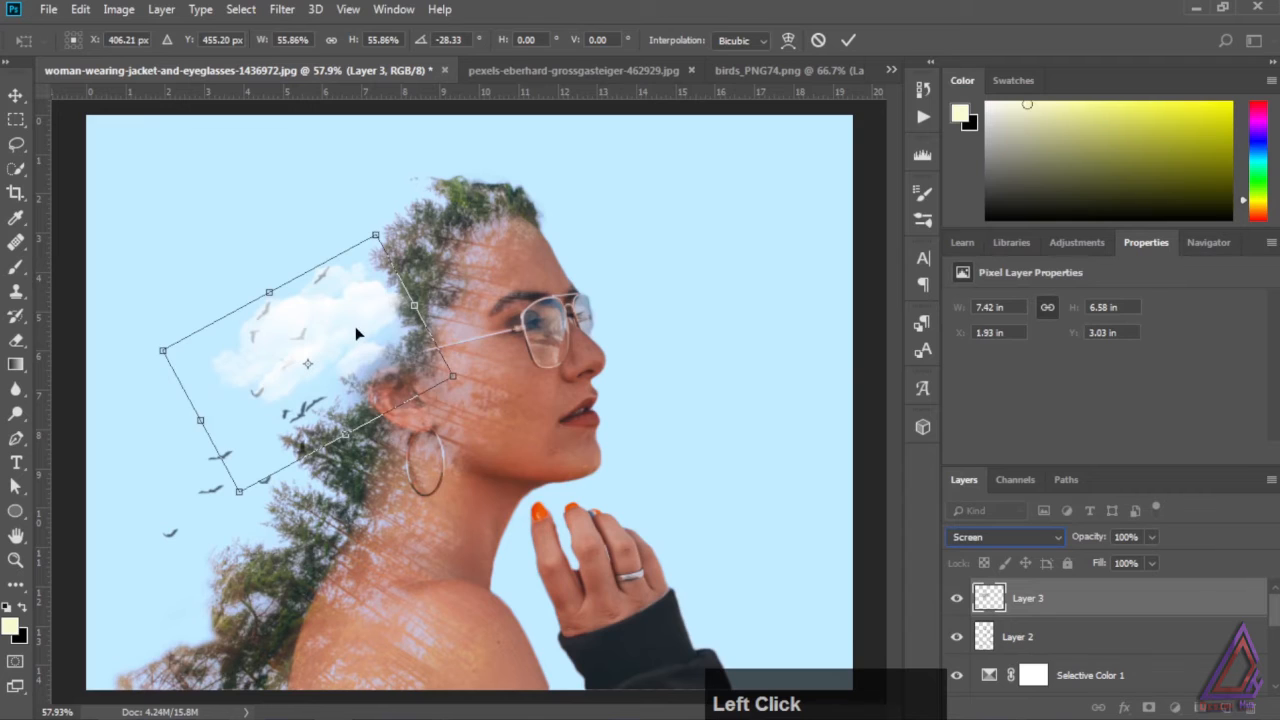
left_click_drag(357, 329, 344, 336)
left_click_drag(382, 242, 393, 251)
left_click_drag(347, 335, 261, 364)
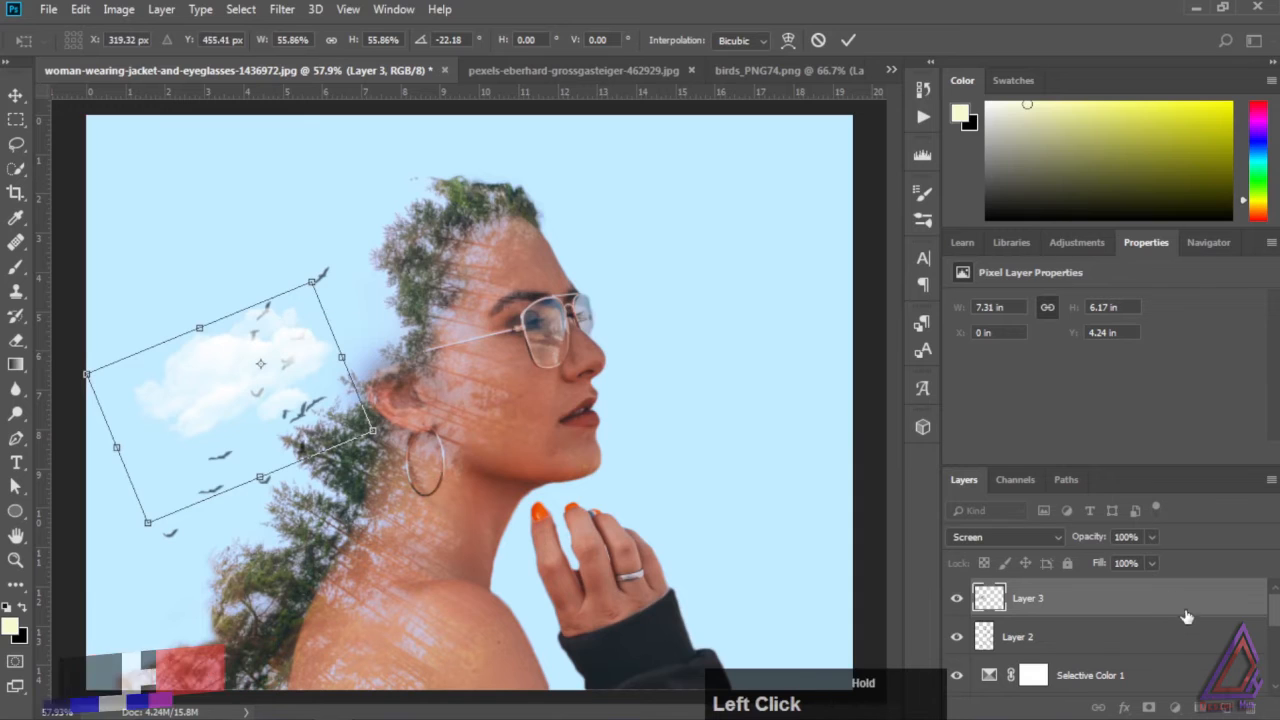
left_click(848, 40)
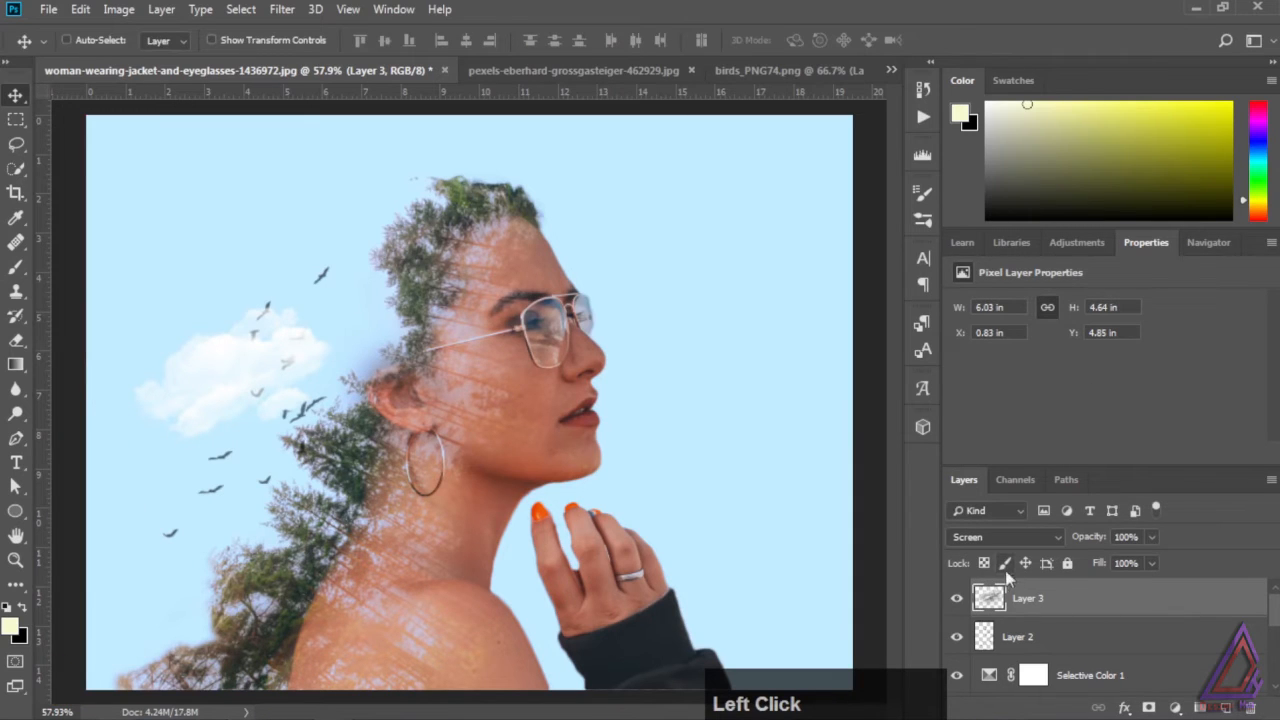
Duplicate the cloud layer and place the copy above the original, close to the back of the head.
left_click_drag(291, 358, 349, 277)
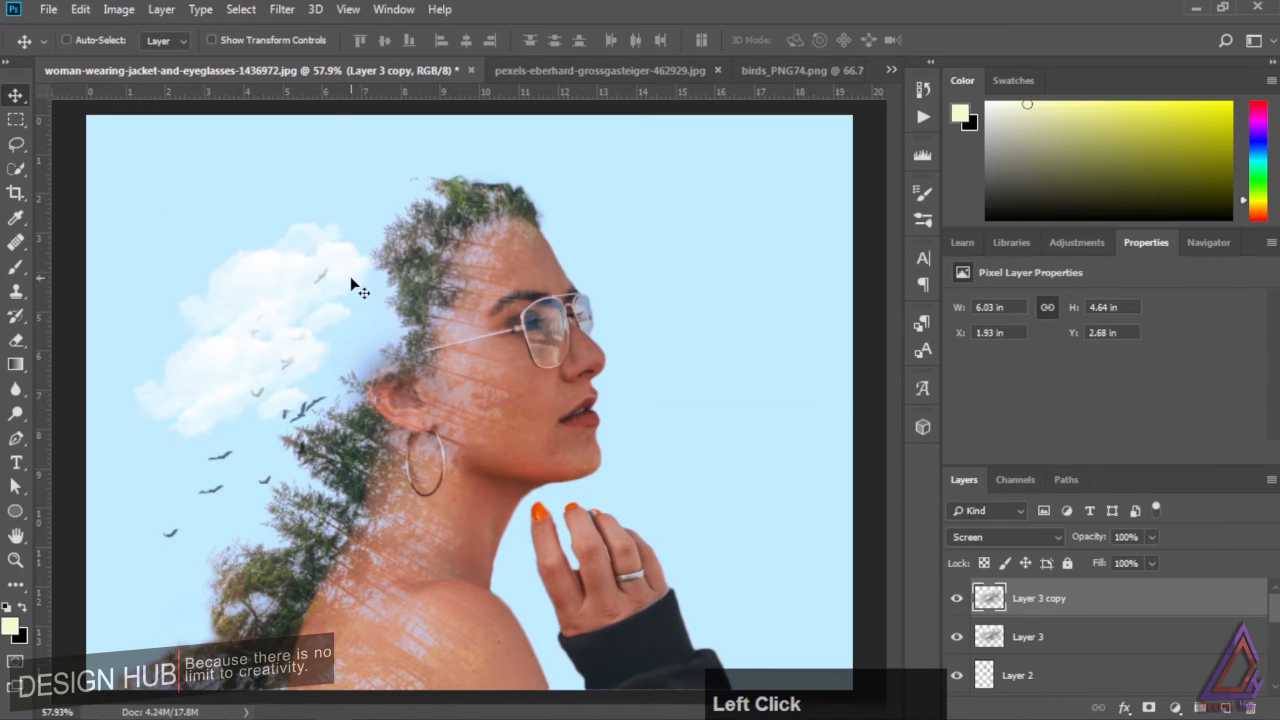
Flip the cloud copy vertically, scale it to 122.63%, rotate it to -28.69° and place it above the other cloud beside the head.
key("ctrl+t")
left_click_drag(410, 210, 440, 218)
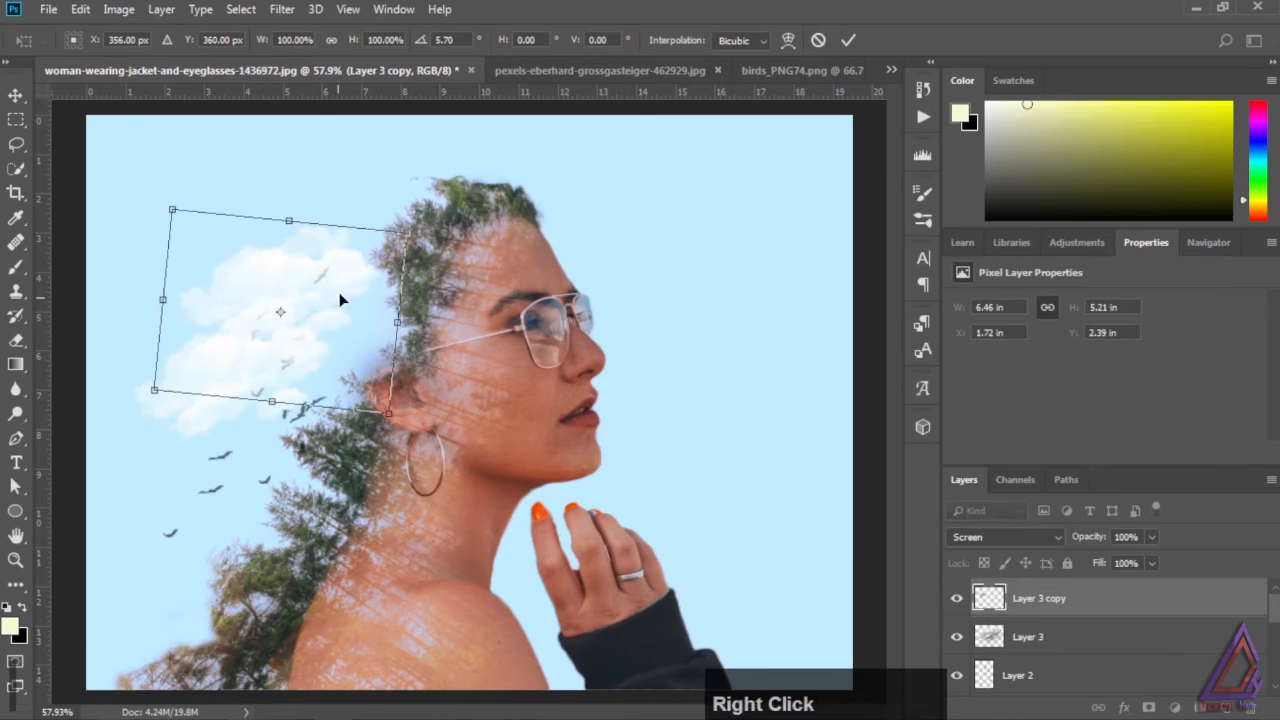
right_click(339, 292)
left_click(410, 546)
left_click_drag(362, 302, 306, 277)
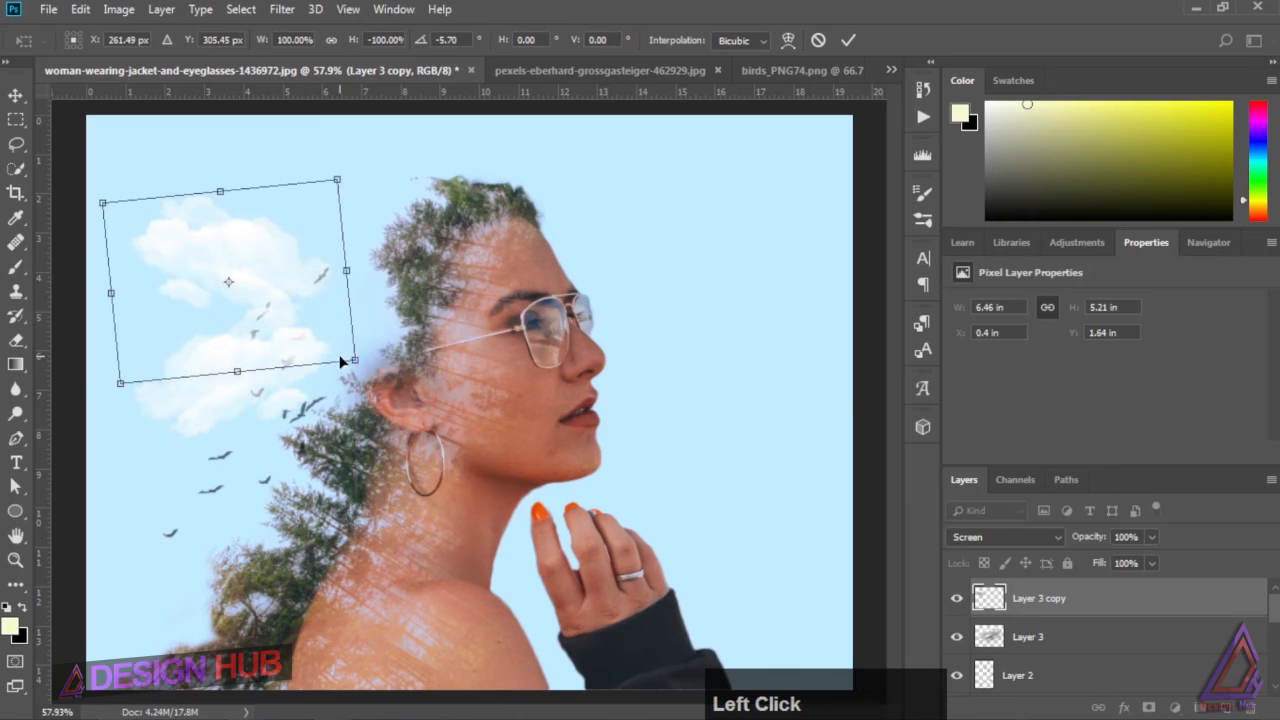
left_click_drag(340, 357, 398, 327)
left_click_drag(450, 165, 384, 103)
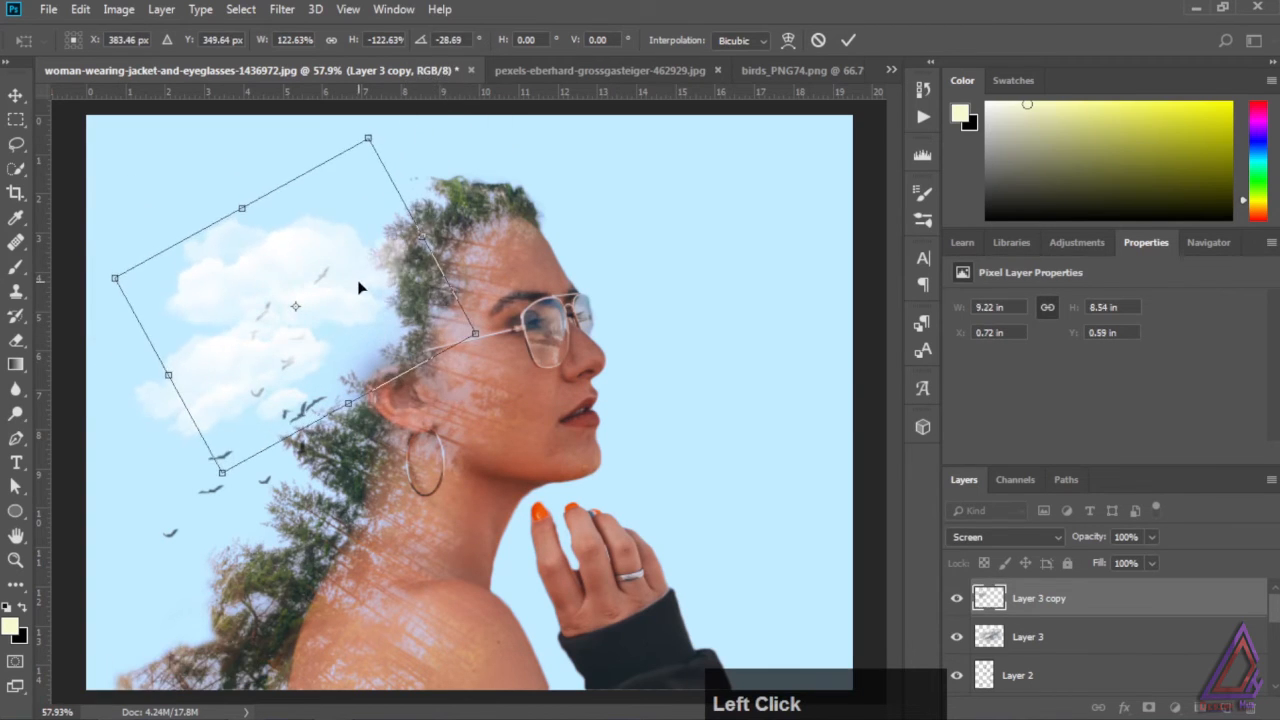
left_click_drag(352, 288, 339, 287)
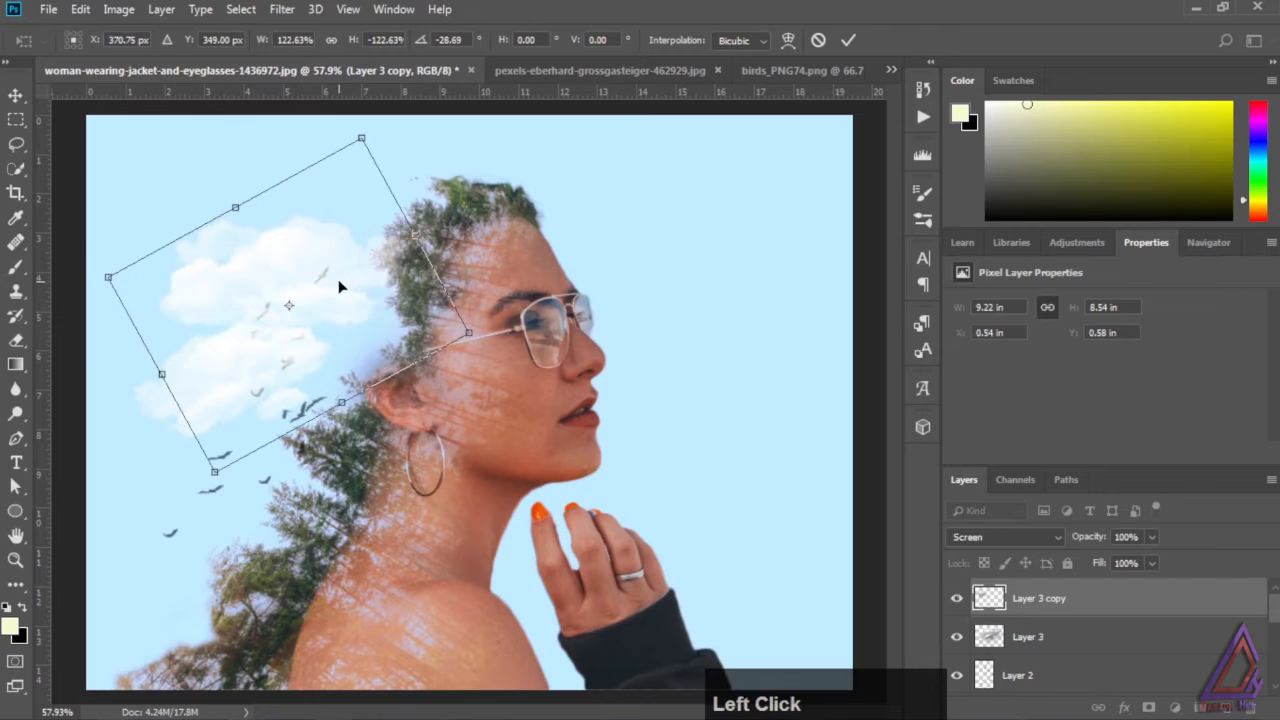
left_click(849, 41)
left_click_drag(1274, 605, 1274, 662)
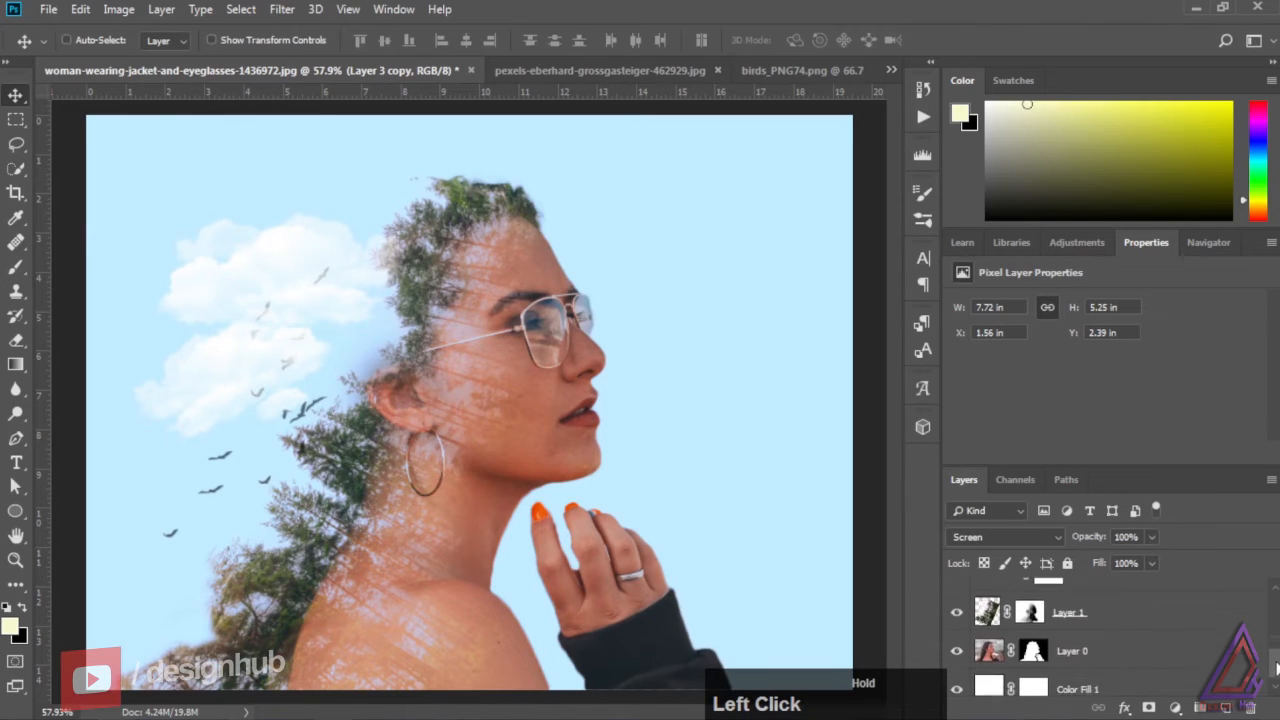
key("F3")
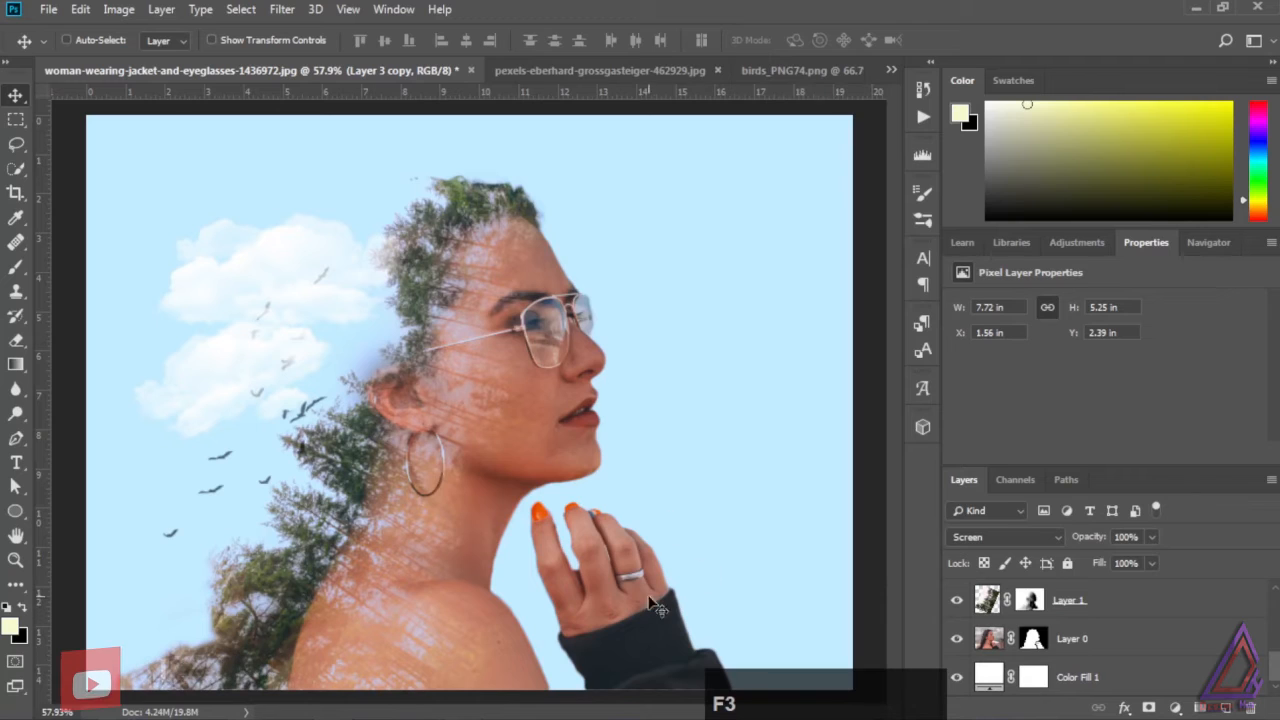
left_click_drag(1274, 672, 1274, 607)
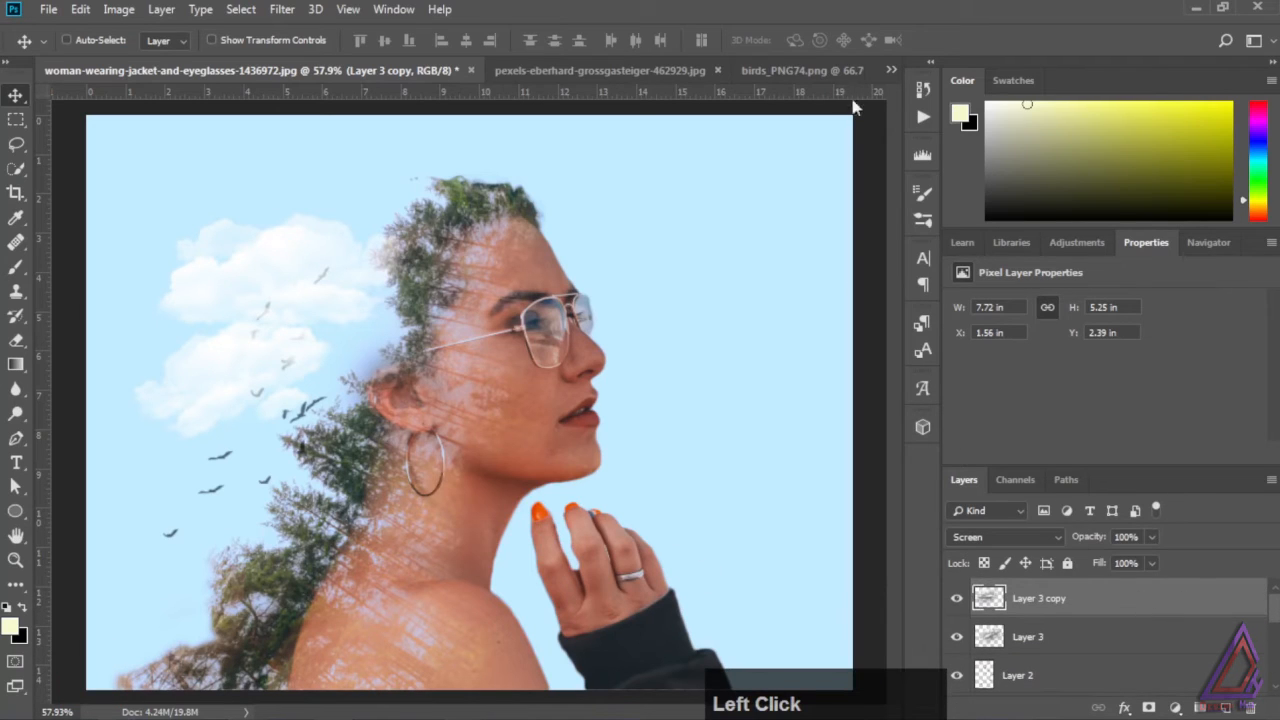
In birds_PNG74.png, show the green parachute layer, hide the cloud layer, and copy the parachute into the portrait document.
left_click(824, 72)
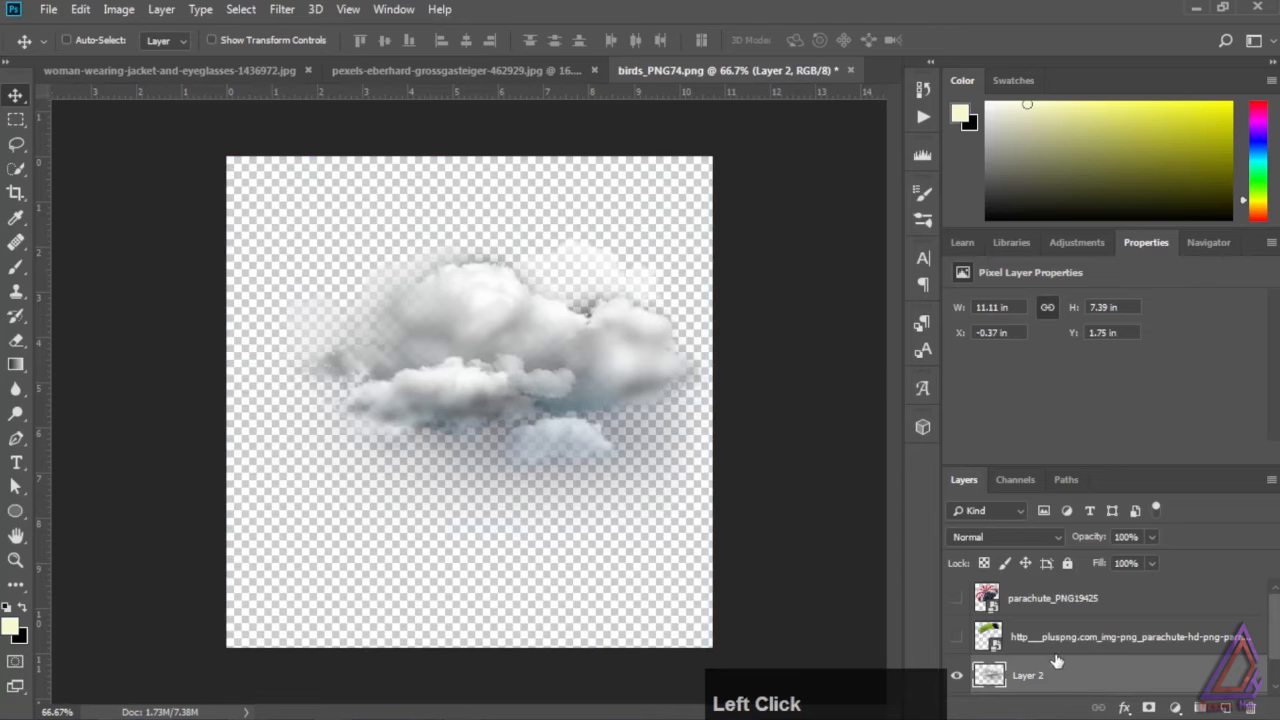
left_click(956, 637)
left_click(956, 675)
left_click(1100, 637)
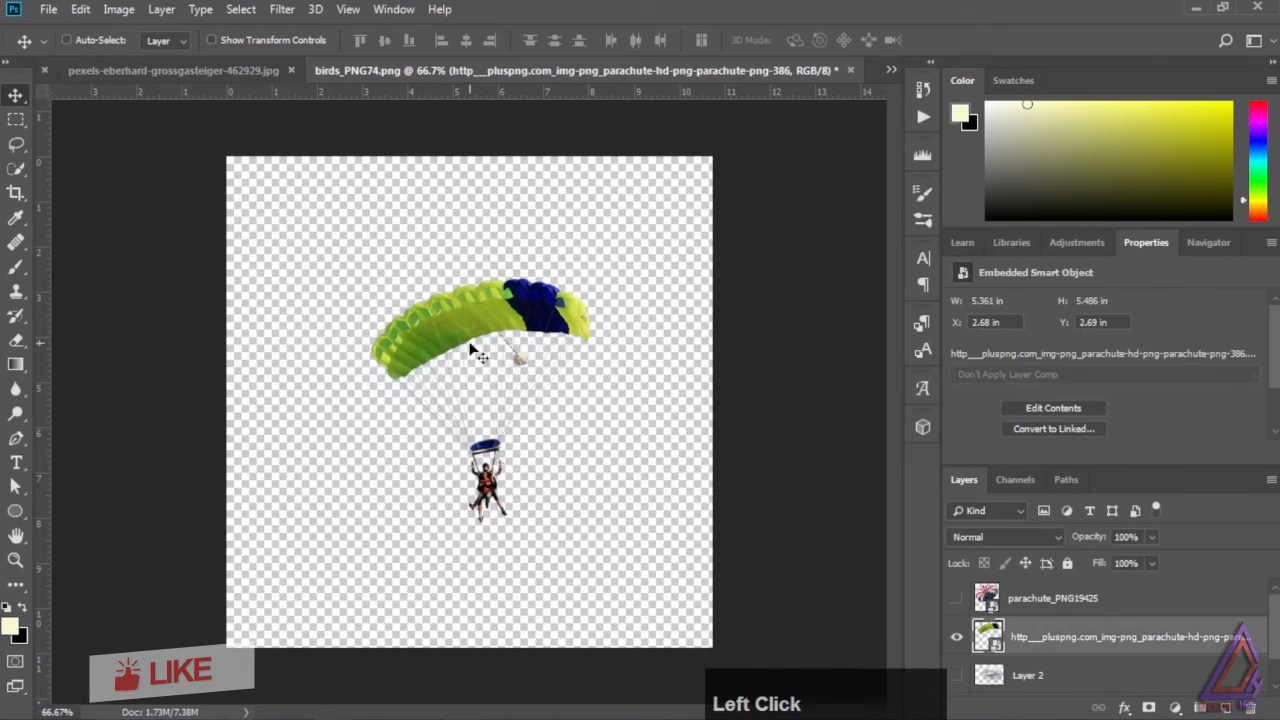
left_click_drag(485, 340, 322, 237)
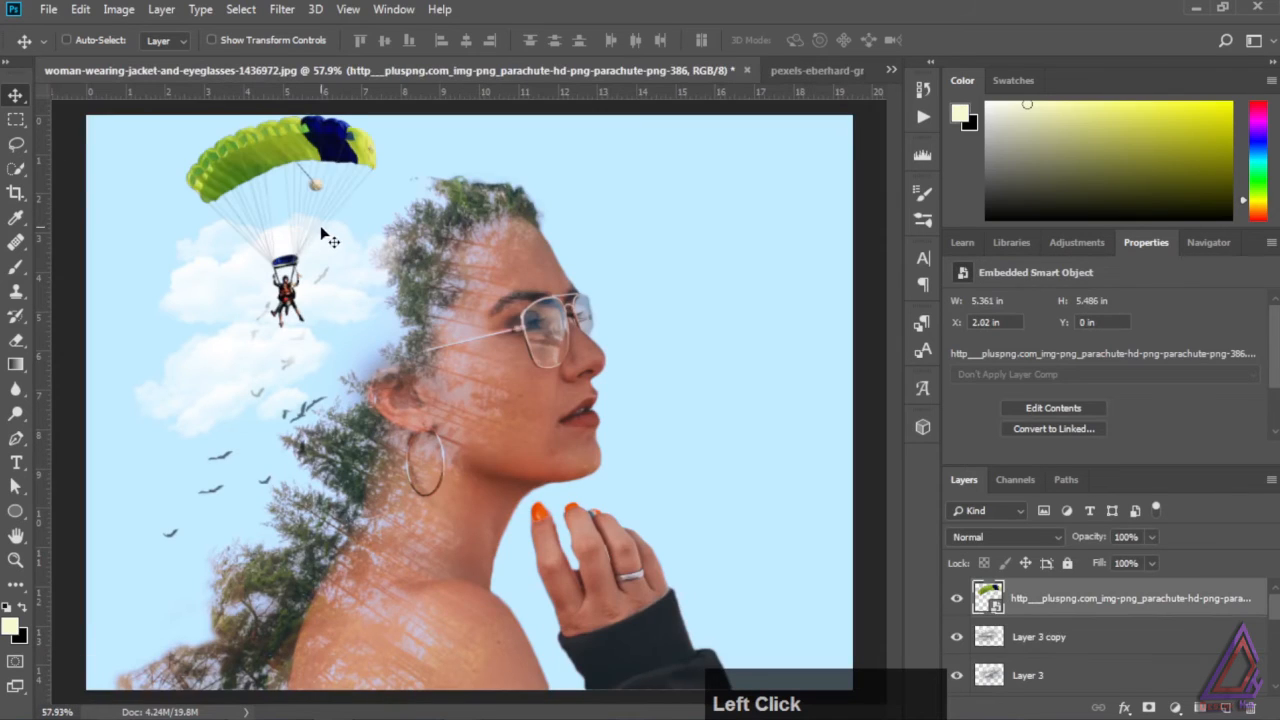
Back in birds_PNG74.png, hide the green parachute, show parachute_PNG19425, and copy that parachute into the portrait document.
left_click(800, 72)
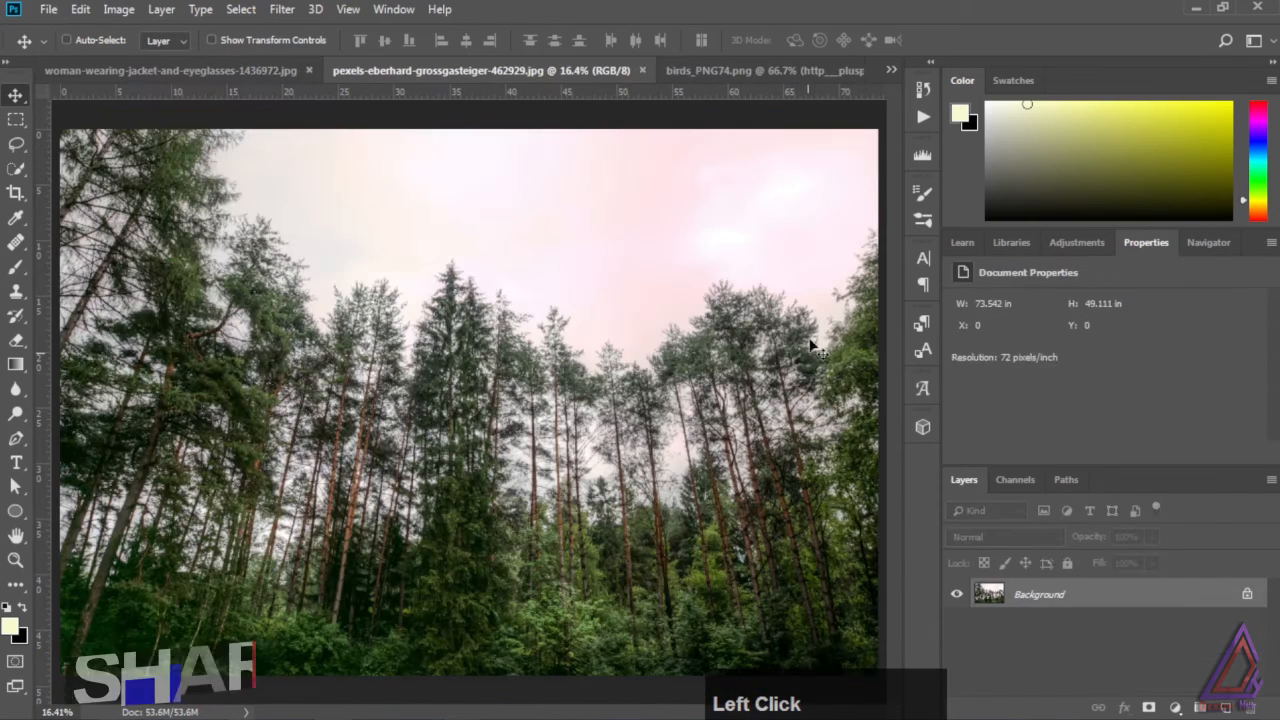
left_click(813, 74)
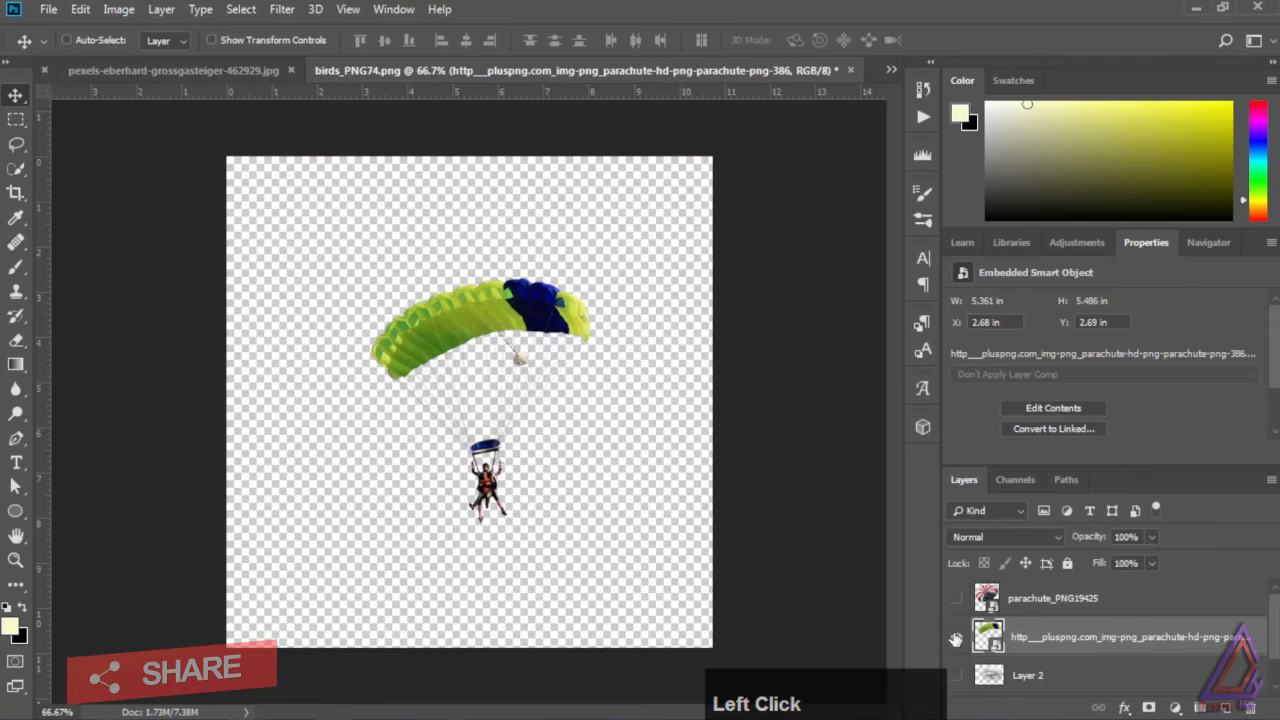
left_click(955, 638)
left_click(958, 599)
left_click(1002, 604)
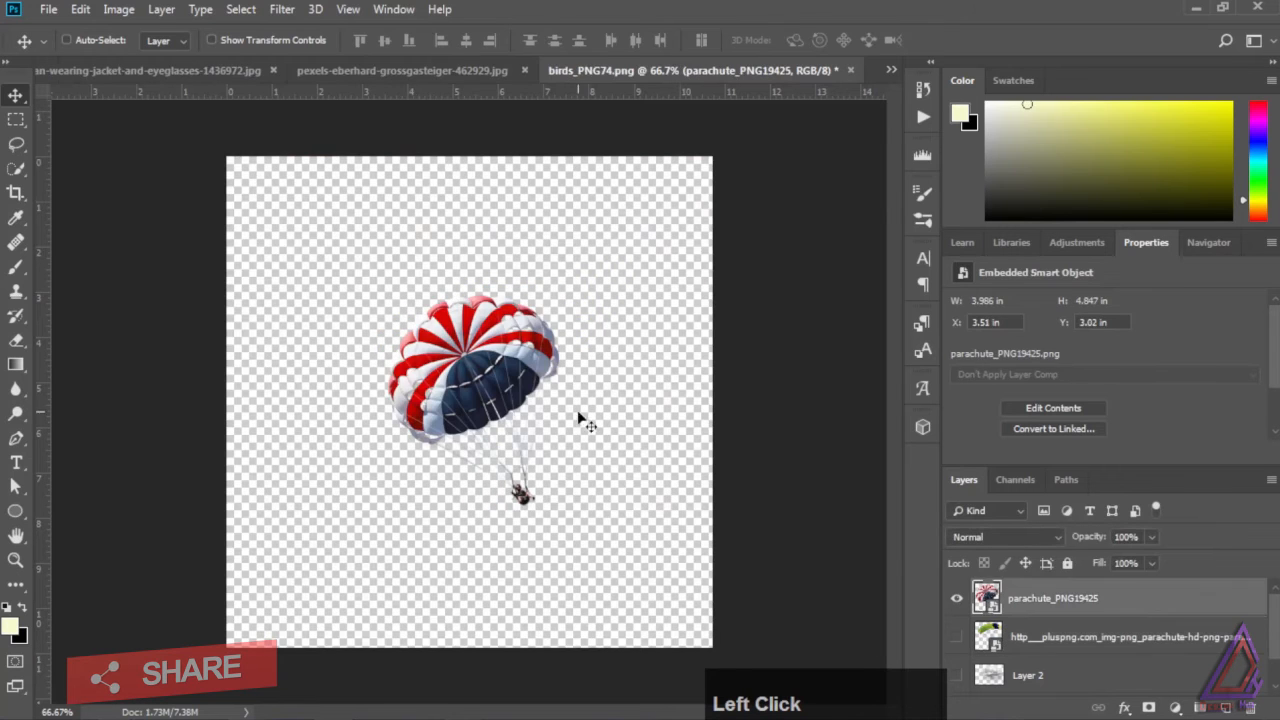
left_click_drag(481, 363, 347, 371)
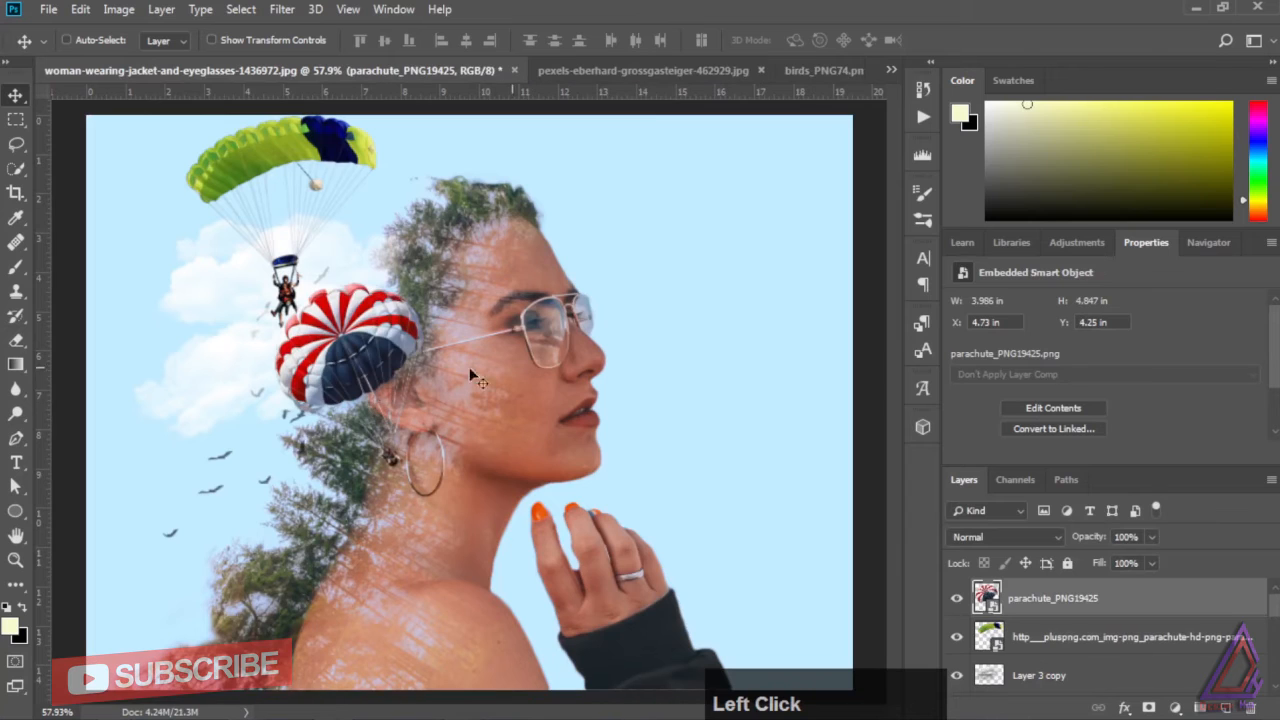
Scale the green parachute to about 32.6%, rotate it to -45.97° and place it below the clouds among the birds.
left_click(1205, 645)
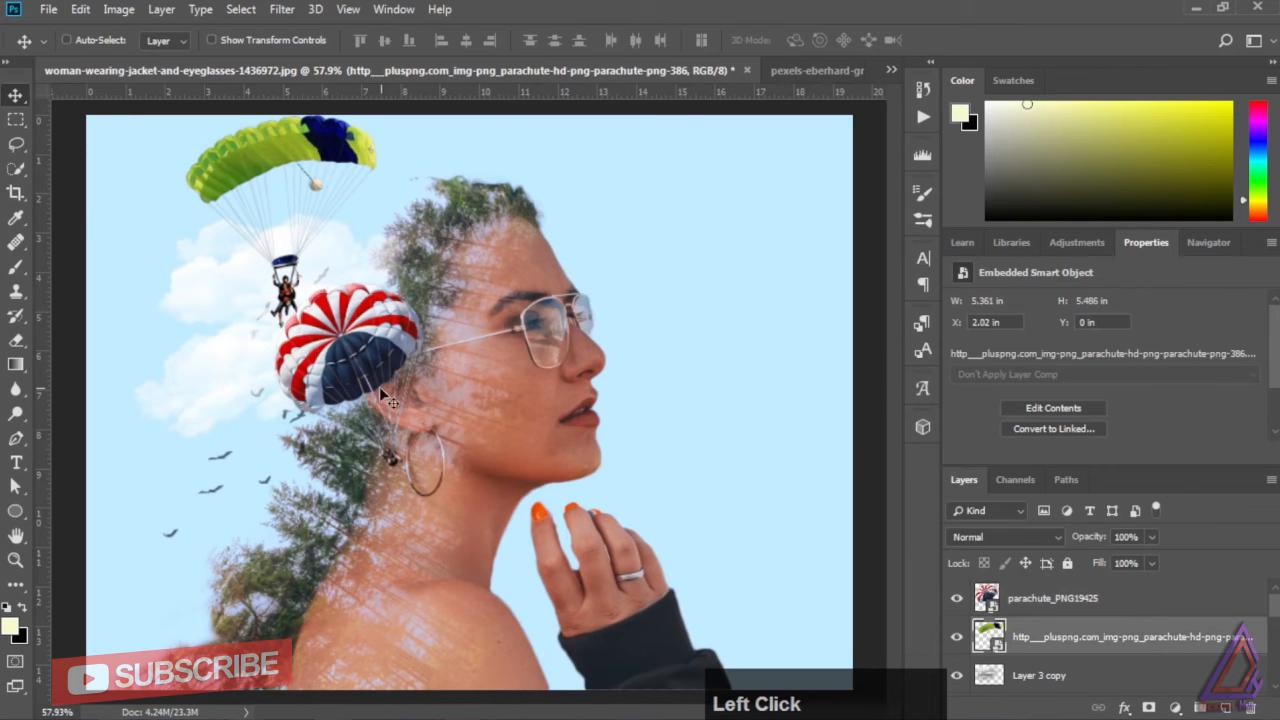
key("ctrl+t")
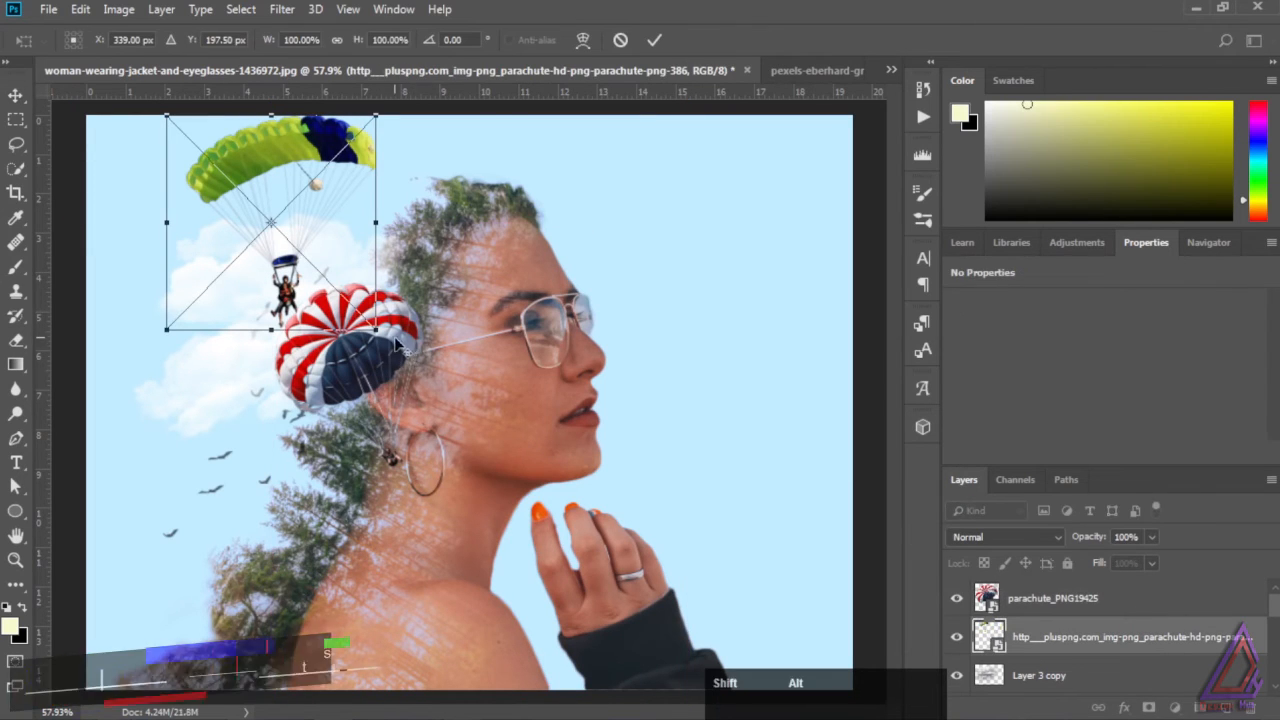
left_click_drag(397, 345, 235, 442)
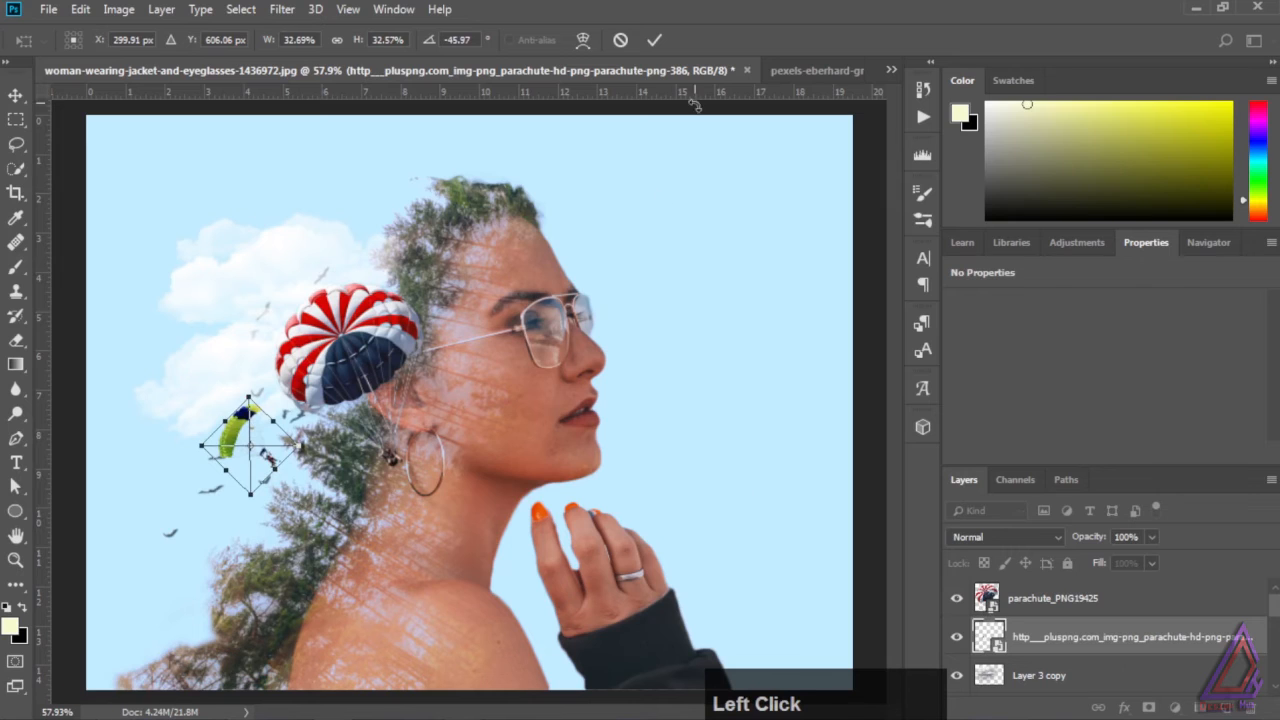
left_click(655, 41)
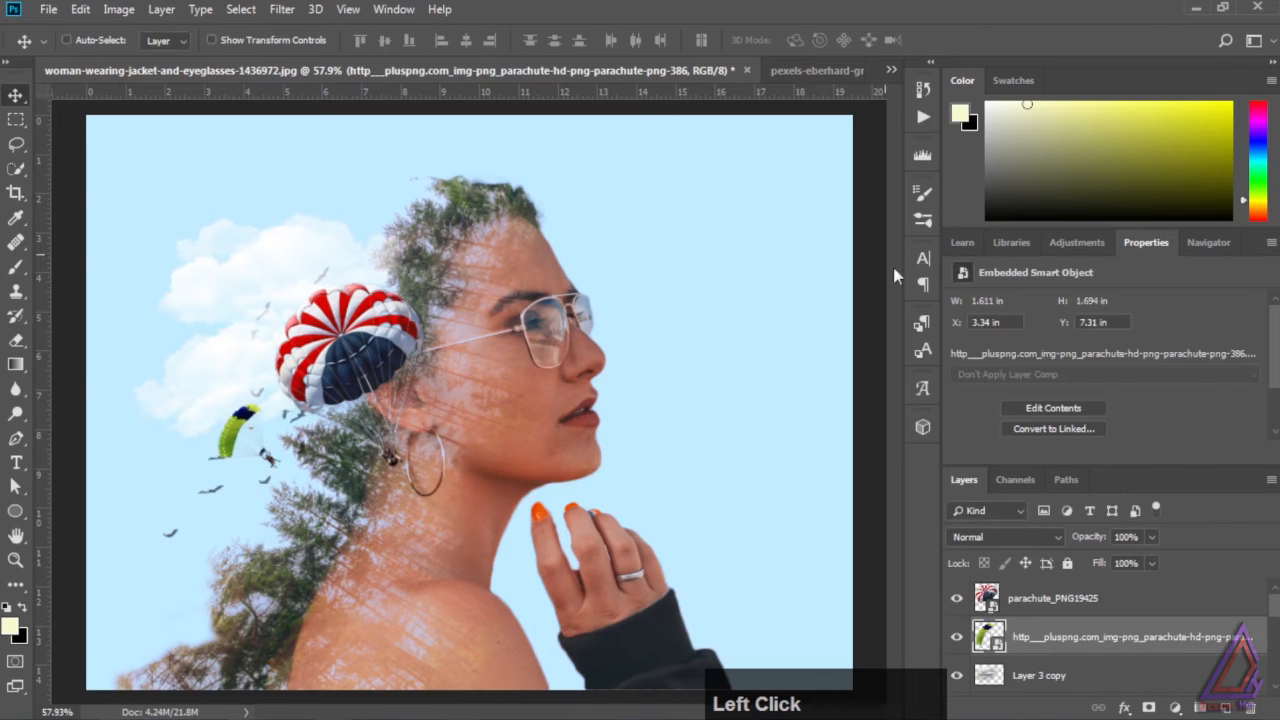
Scale the red-and-white parachute to about 36% and place it between the lower cloud and the back of the head.
left_click(1034, 596)
key("ctrl+t")
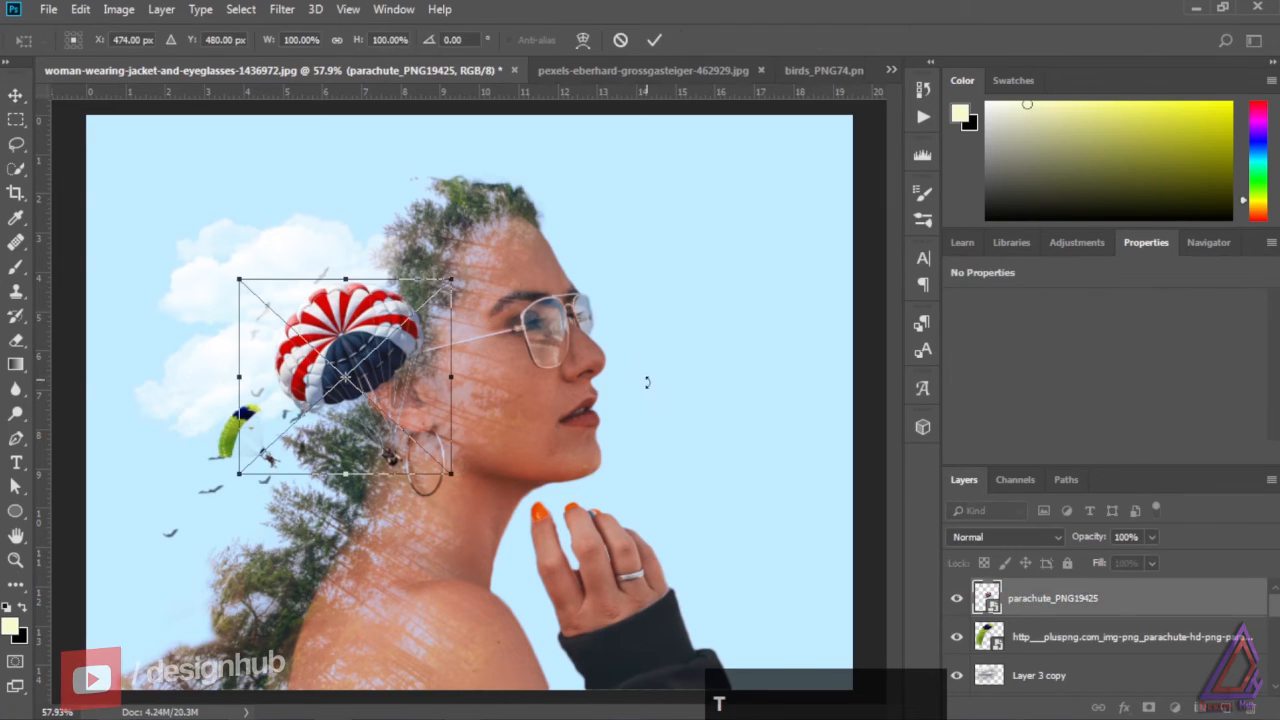
left_click_drag(451, 279, 360, 214)
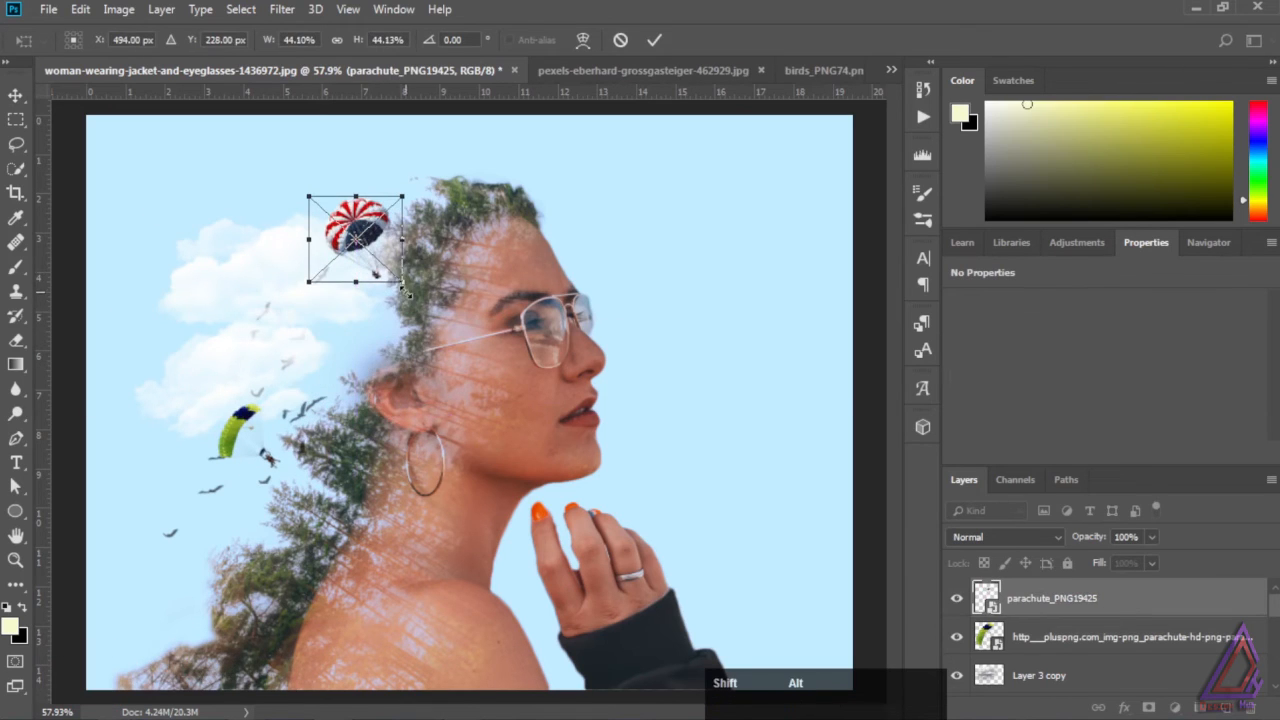
left_click_drag(402, 281, 340, 323)
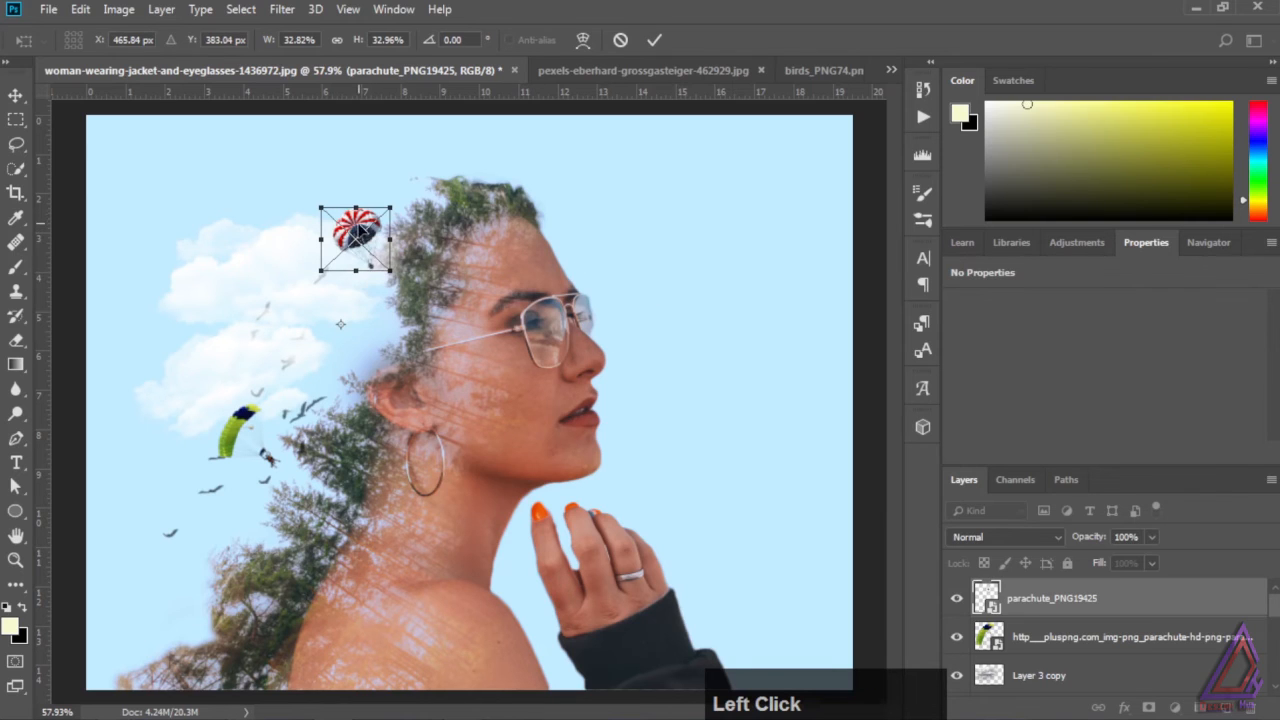
left_click_drag(360, 228, 374, 263)
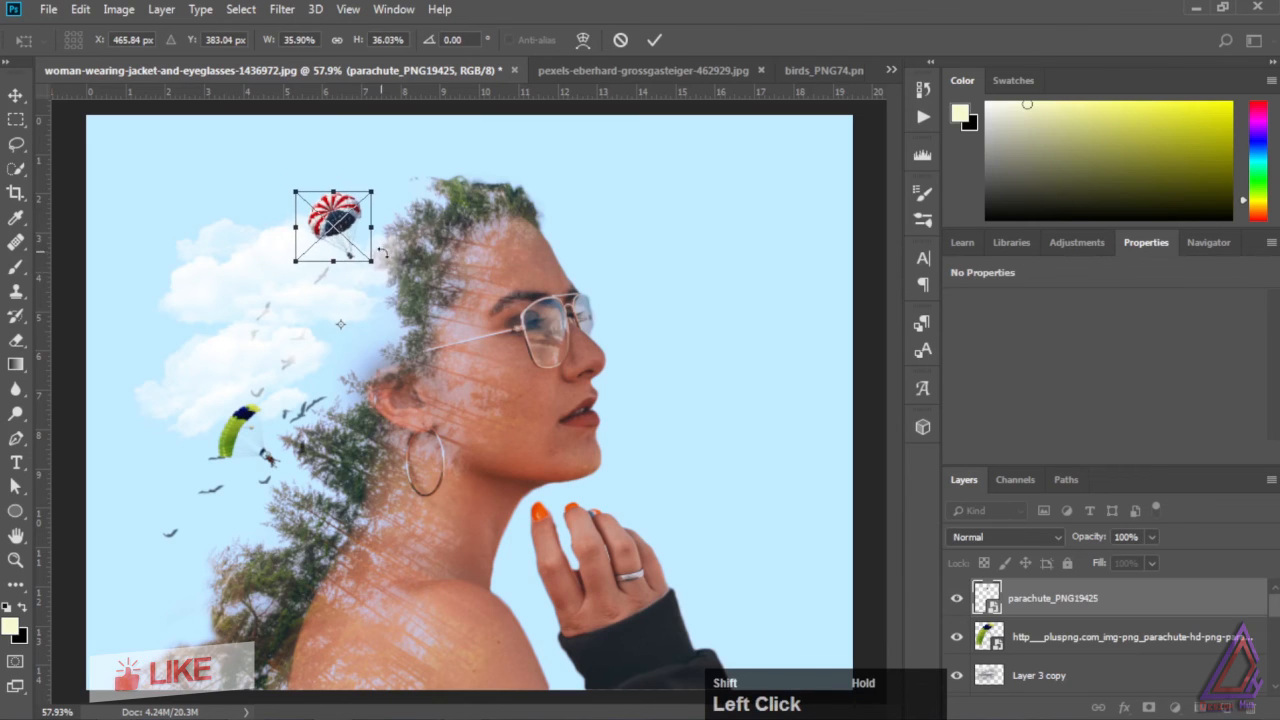
left_click(654, 40)
left_click_drag(345, 217, 353, 339)
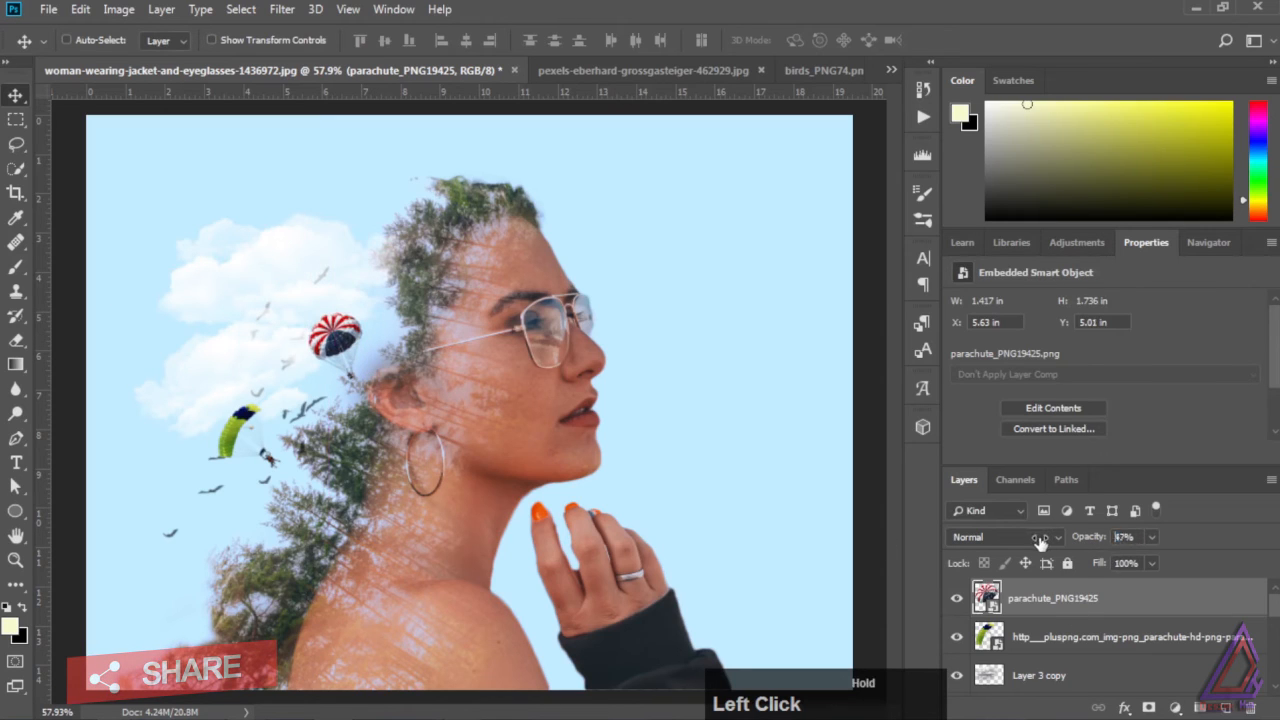
Lower the red-and-white parachute layer's opacity to 46%, scale it to about 29.4% and rotate it to -36.29°.
left_click_drag(1030, 541, 1034, 541)
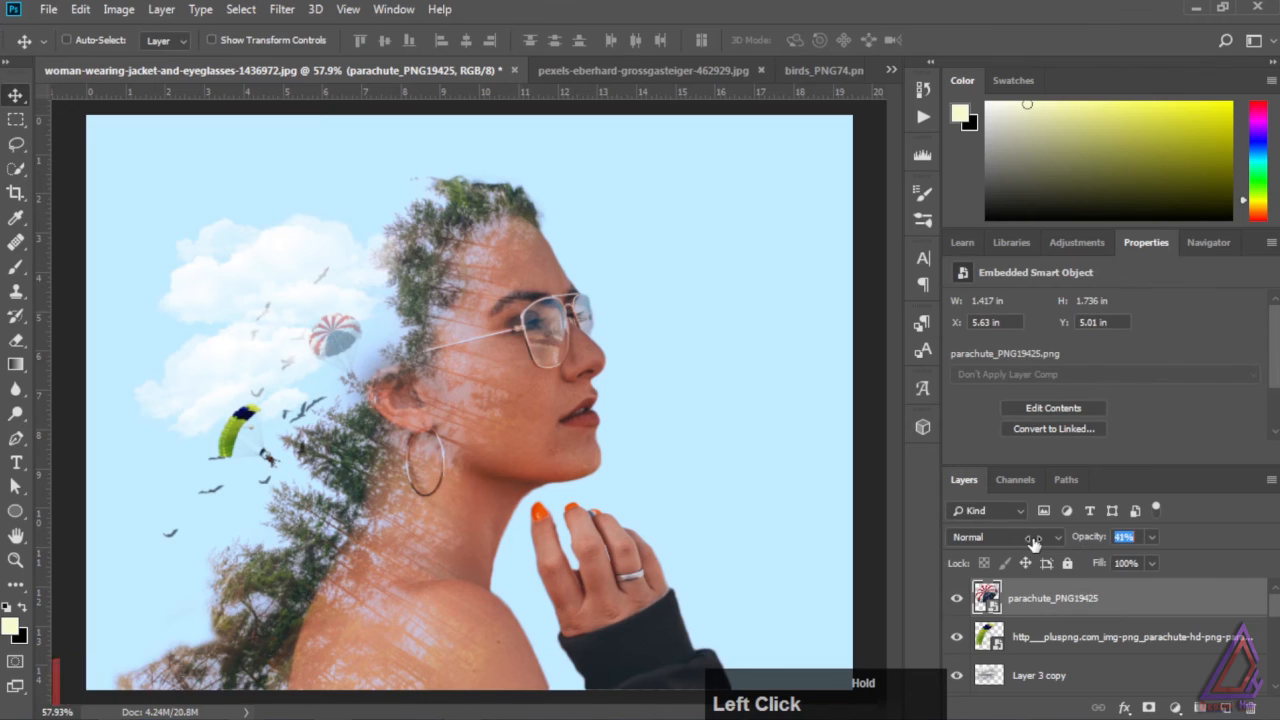
key("ctrl+t")
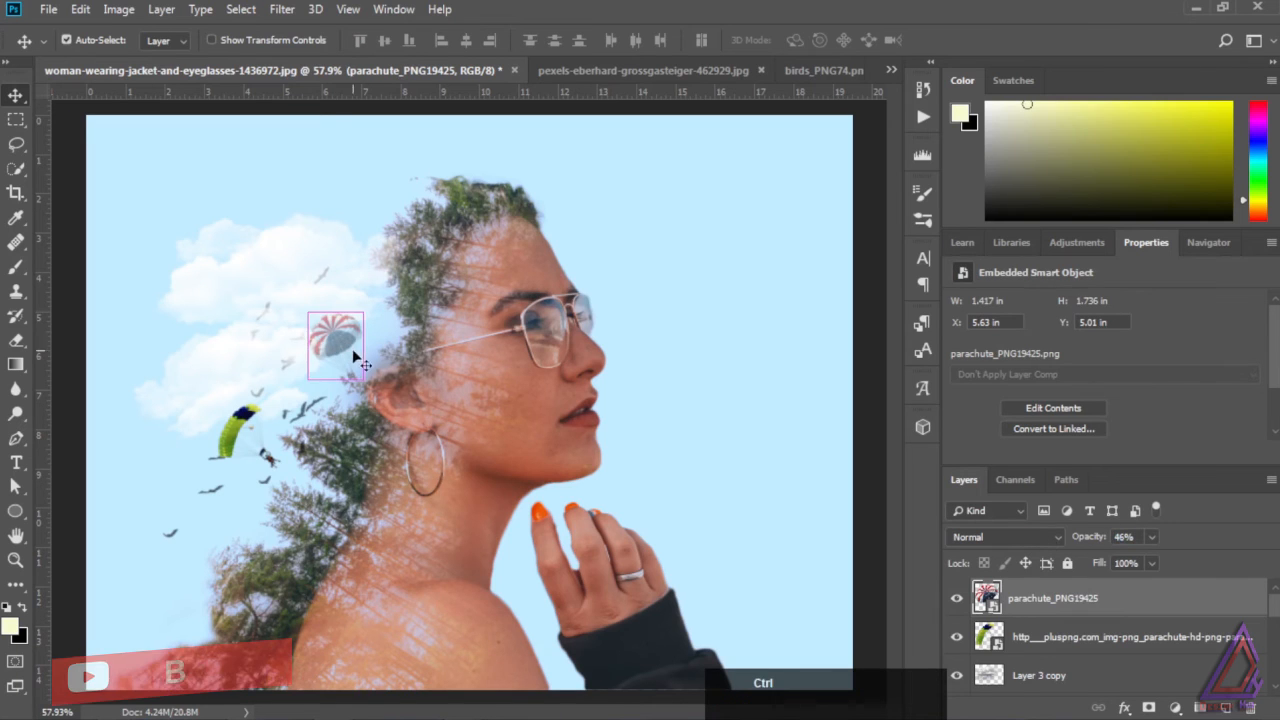
left_click_drag(390, 305, 379, 357)
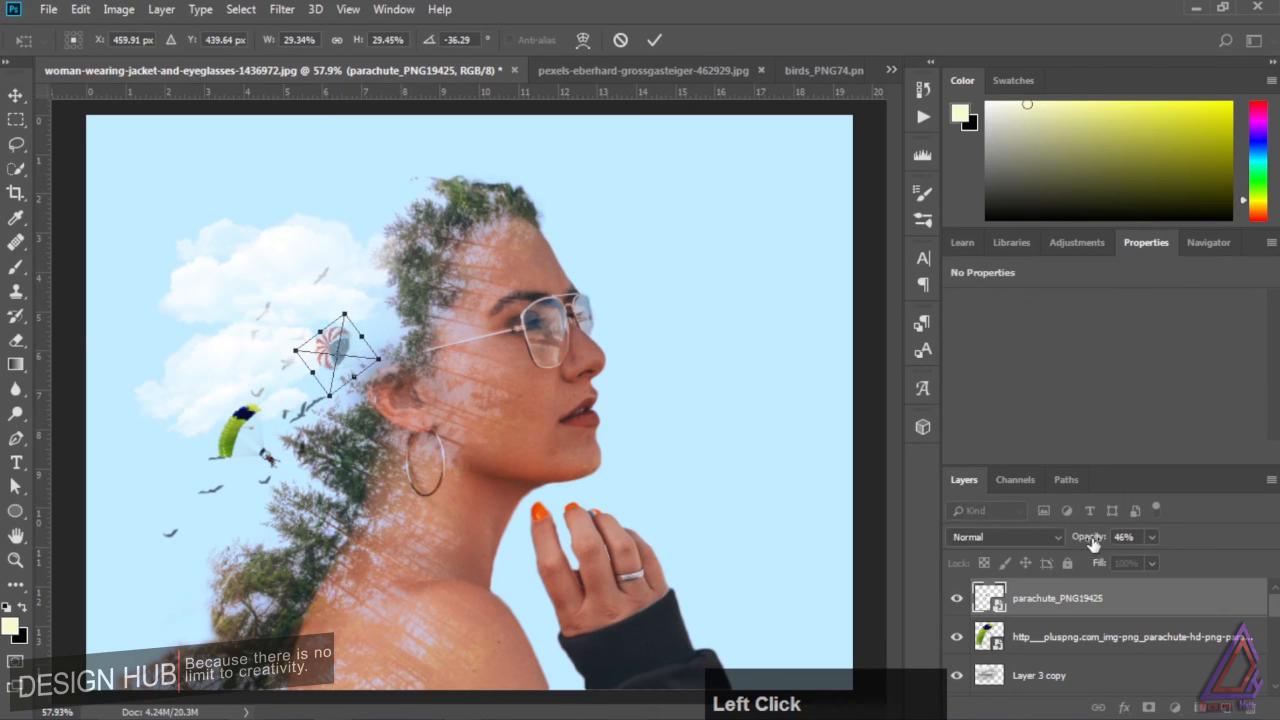
left_click(655, 40)
Set the green parachute layer's opacity to 60%.
left_click(1066, 630)
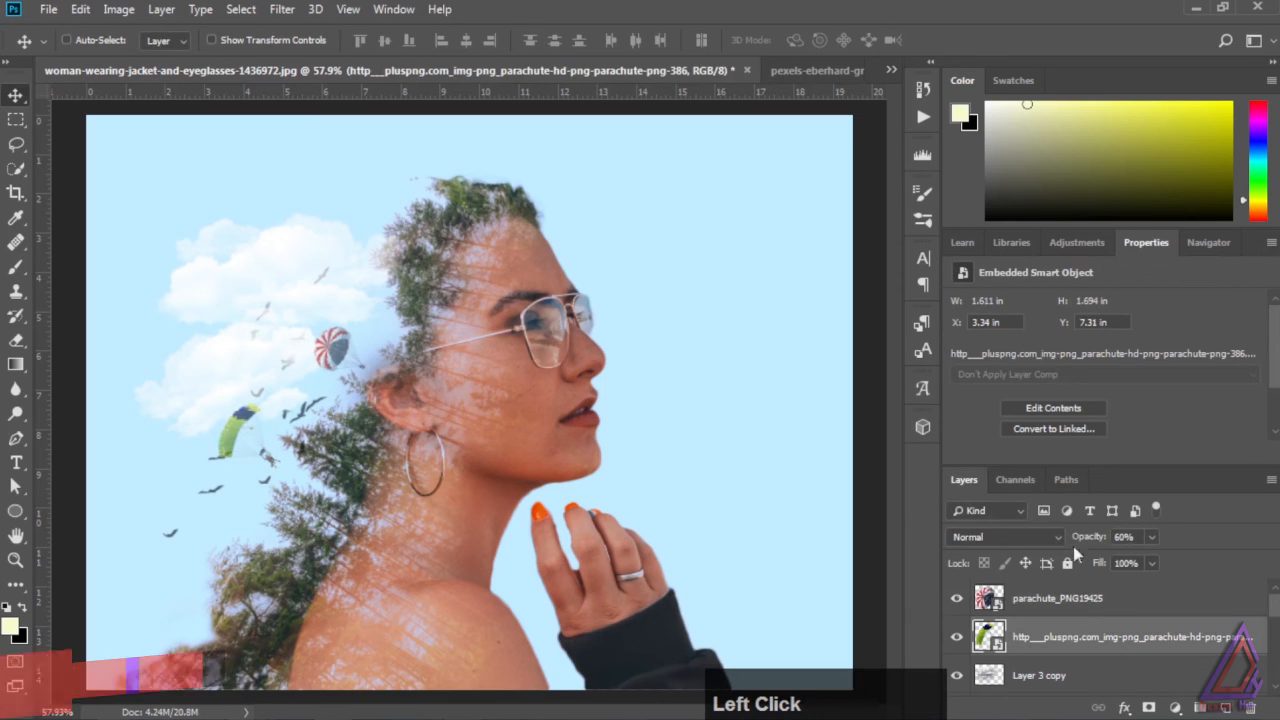
Bring the birds layer (Layer 2) to the top of the layer stack and shift the birds slightly up and away from the head.
left_click(1047, 678)
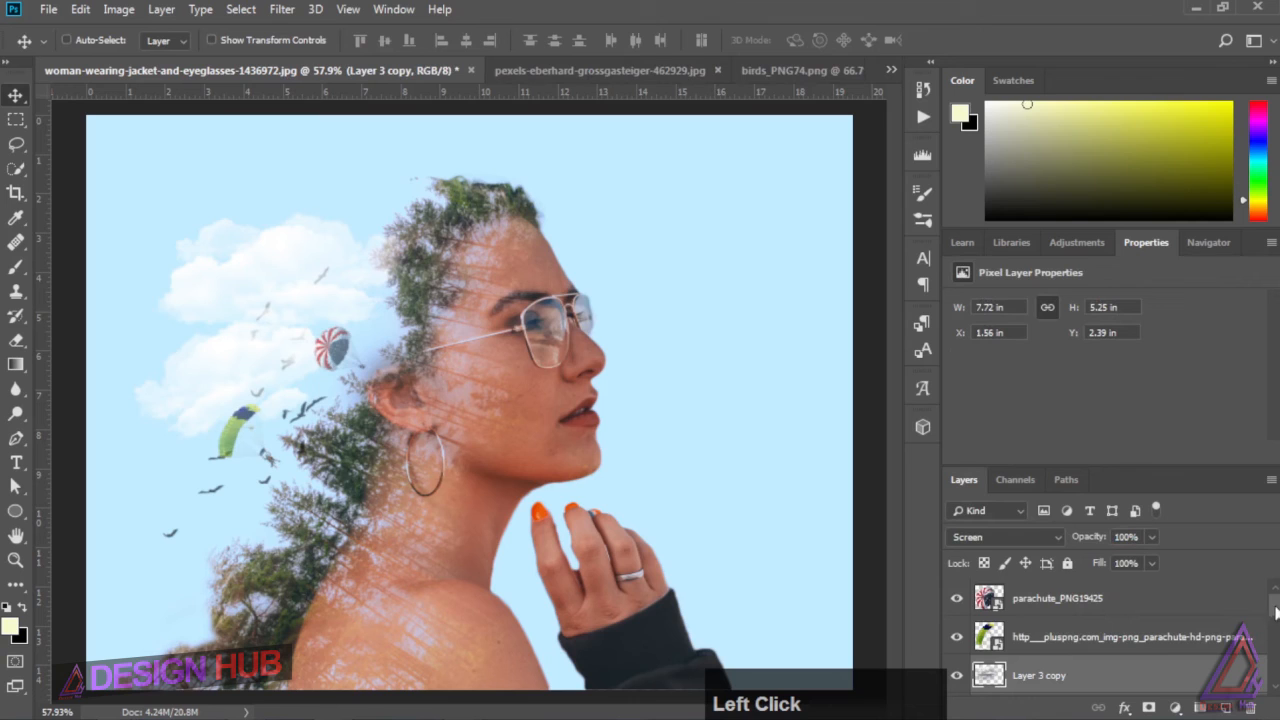
left_click_drag(1275, 612, 1275, 627)
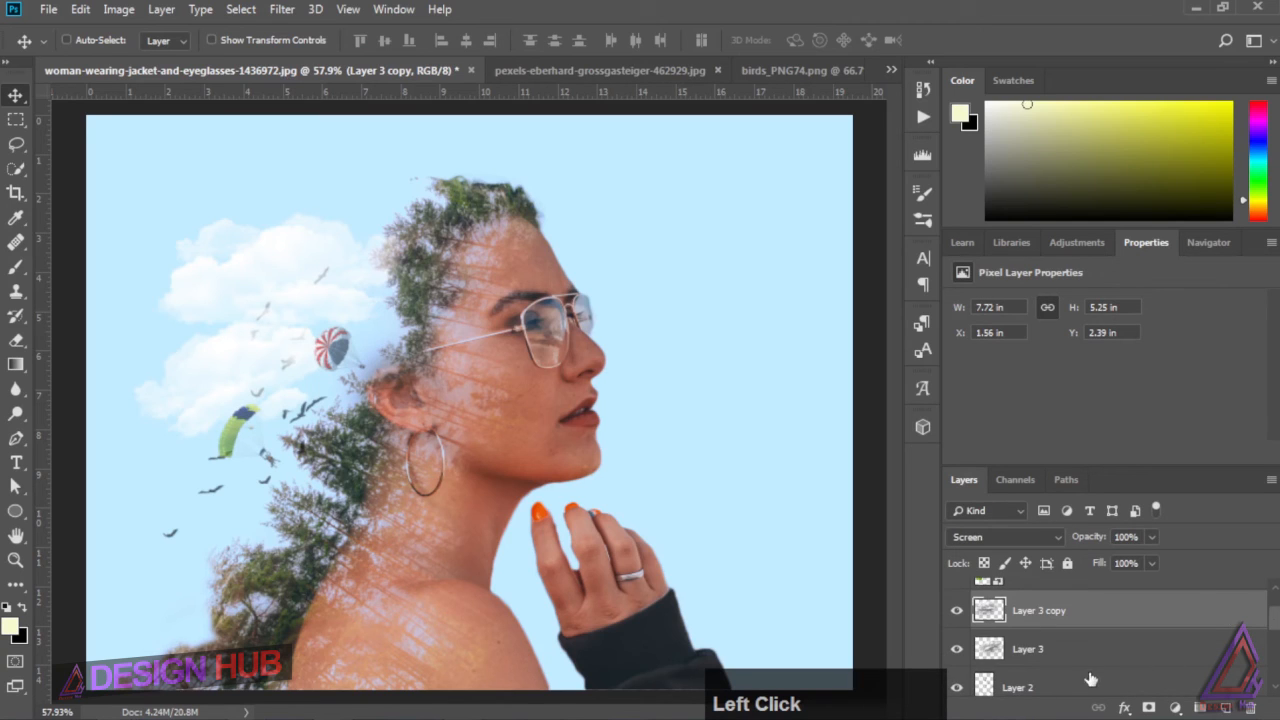
left_click_drag(1091, 680, 1110, 587)
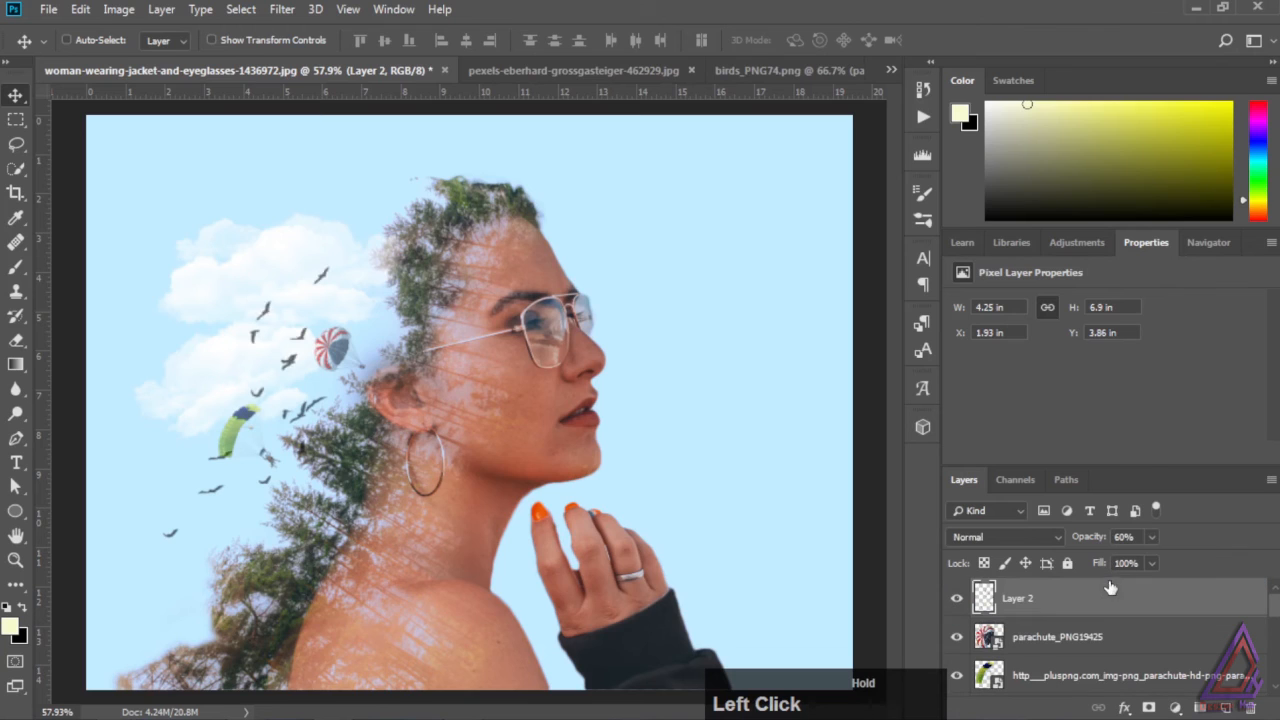
left_click_drag(265, 316, 247, 309)
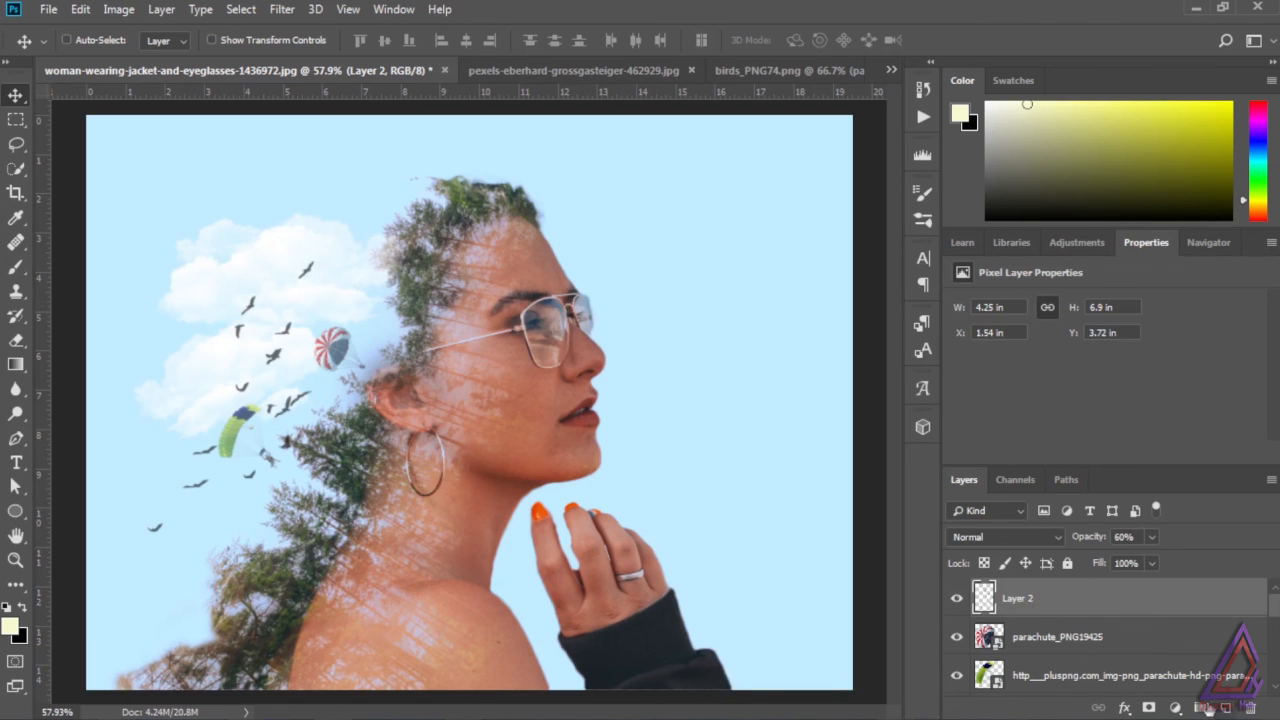
Add a Color Lookup adjustment layer above the birds layer using the Soft_Warming.look 3D LUT.
left_click(1176, 707)
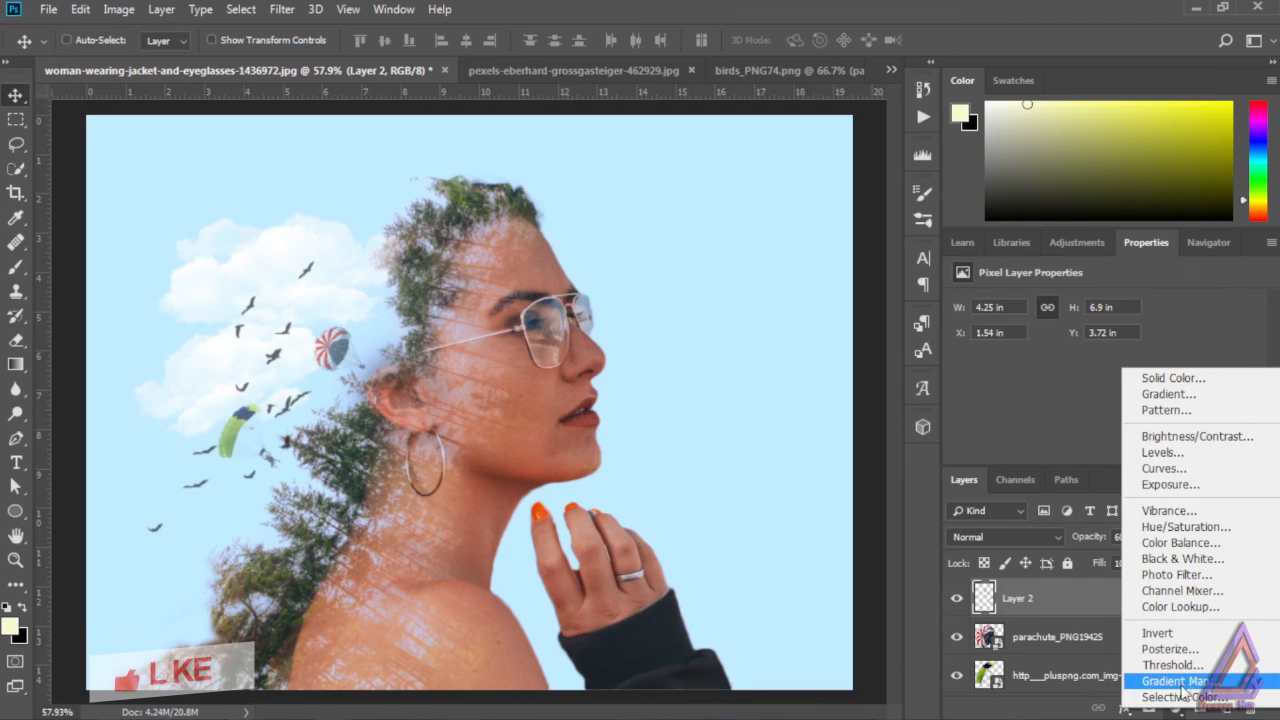
left_click(1190, 607)
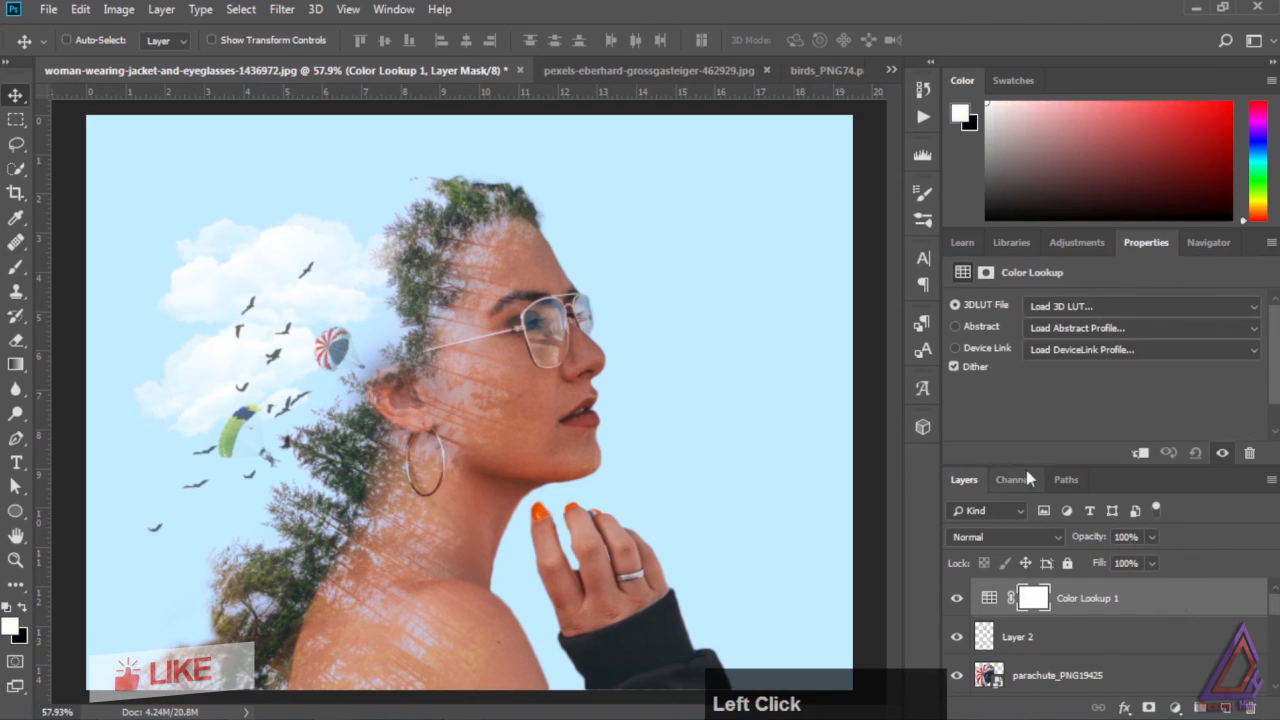
left_click(1061, 307)
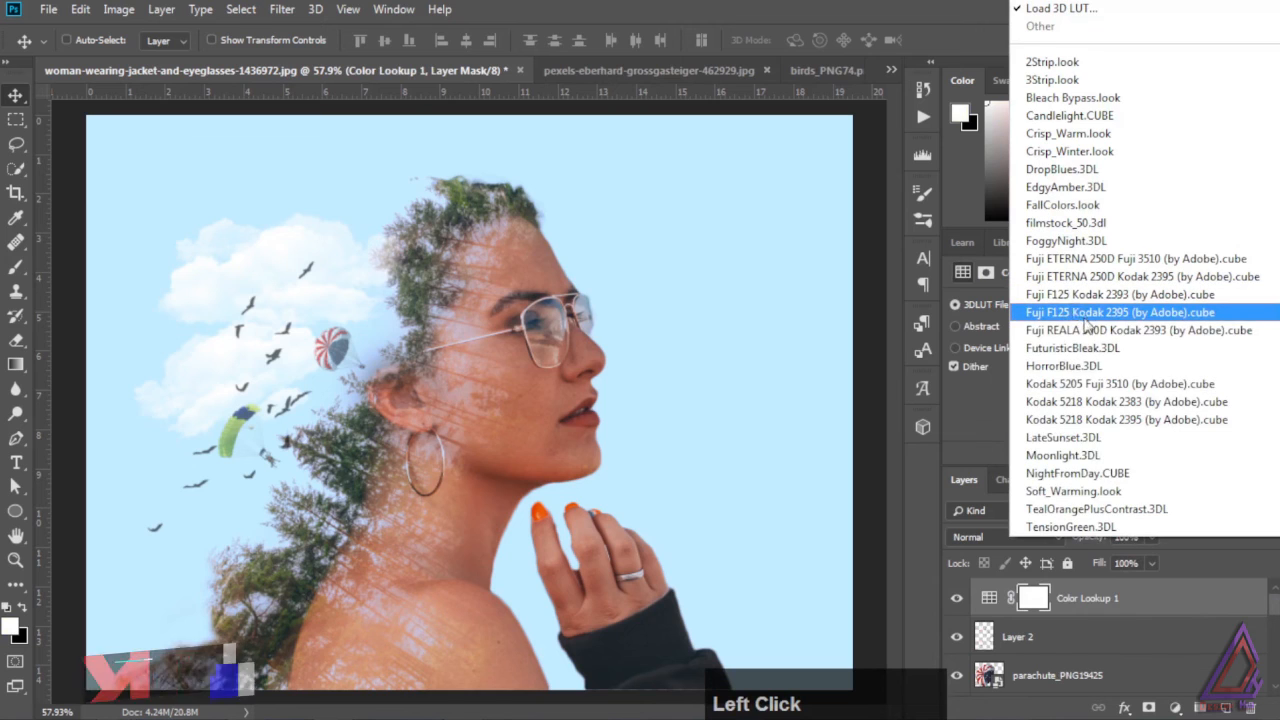
left_click(1084, 491)
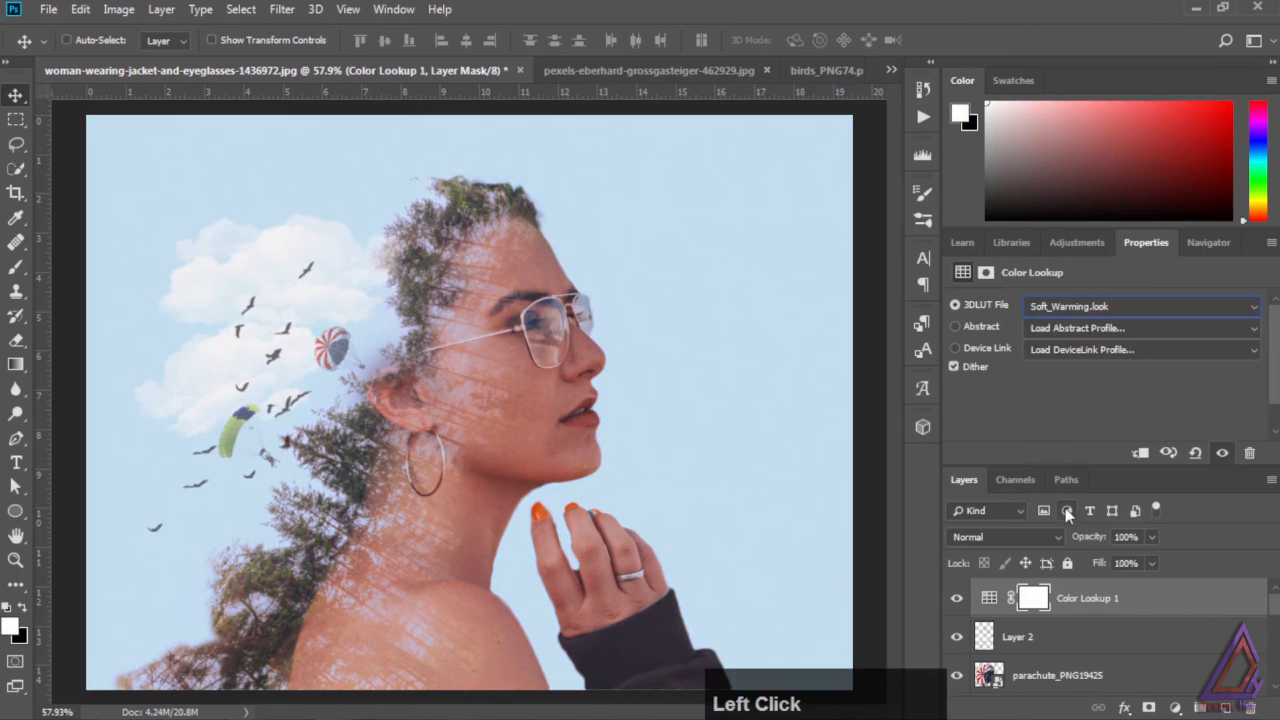
Set the Color Lookup layer's blend mode to Soft Light and its opacity to 45%.
left_click(988, 597)
left_click(996, 536)
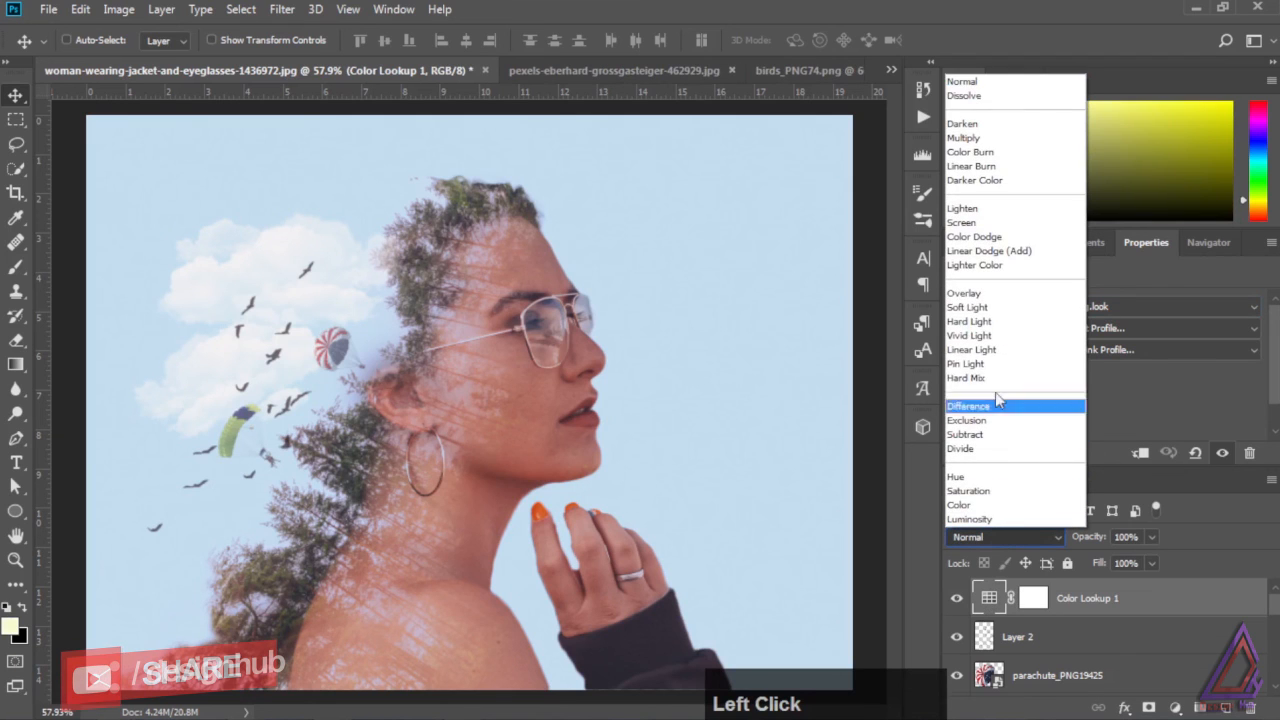
left_click(972, 306)
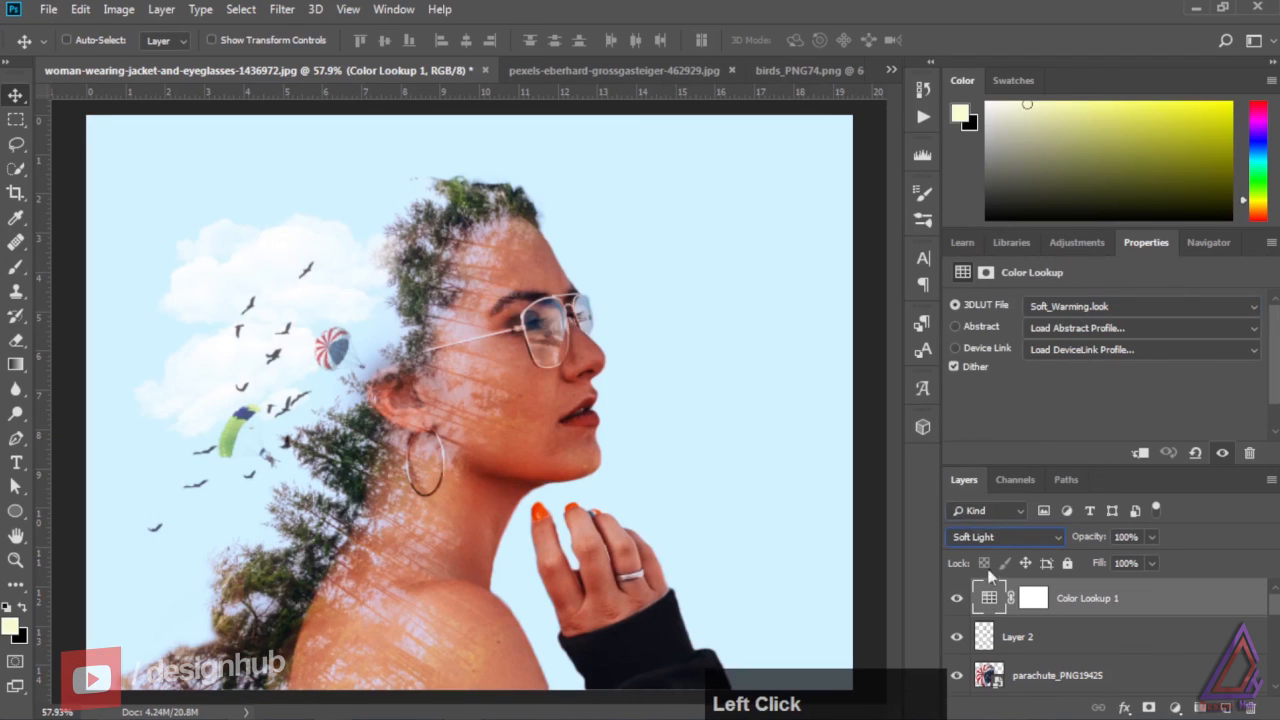
left_click_drag(1094, 538, 1083, 540)
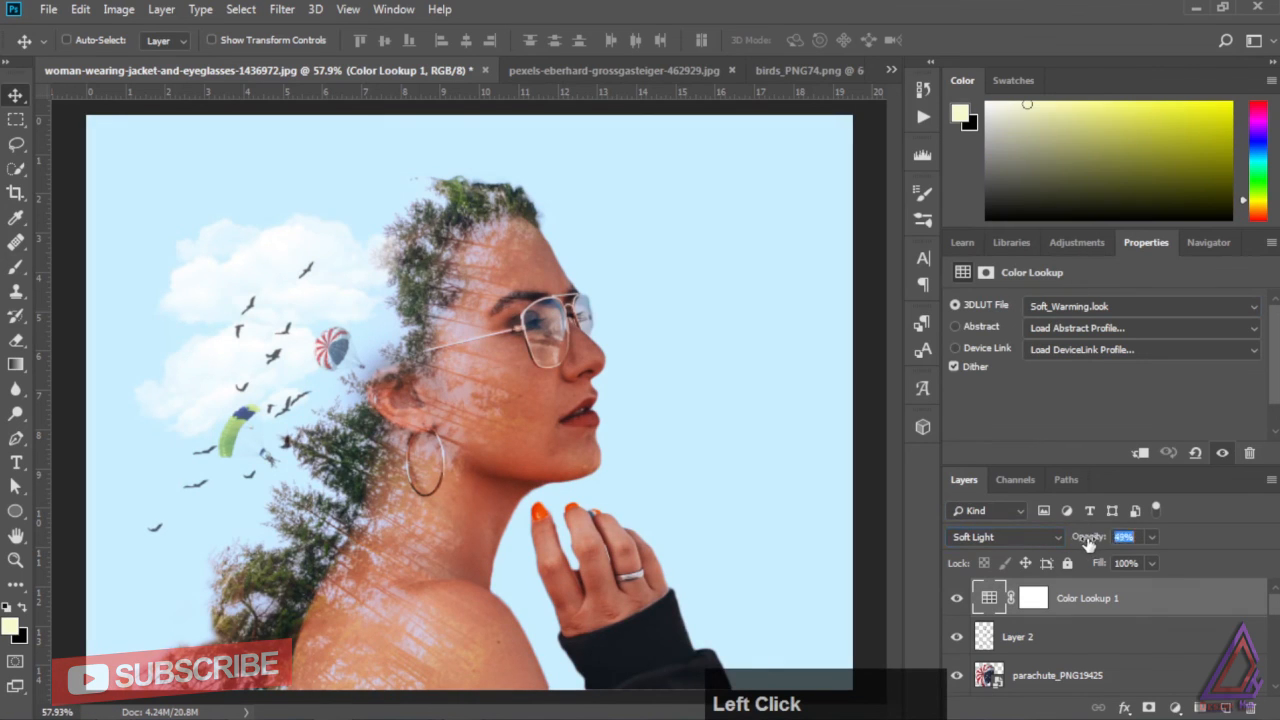
left_click_drag(1073, 541, 1083, 541)
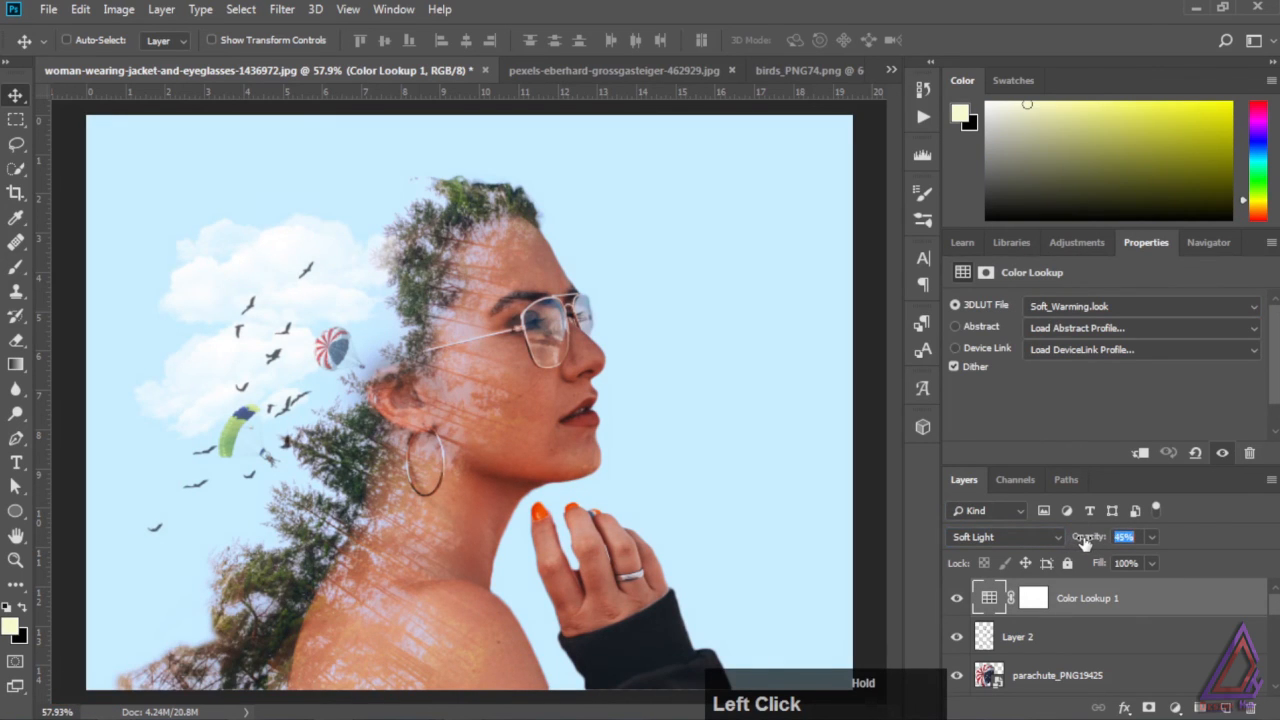